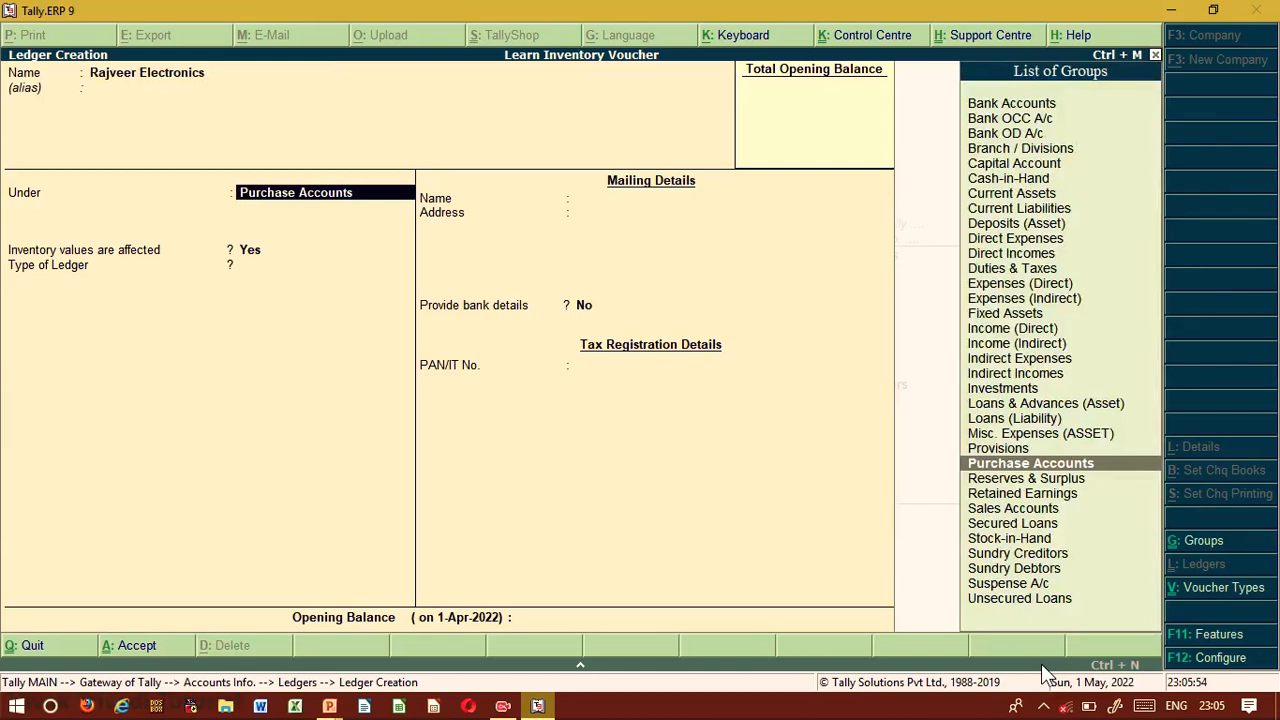
- Place the Rajveer Electronics ledger under Sundry Creditors, keep the other ledger settings at their defaults and save it
text(Du)
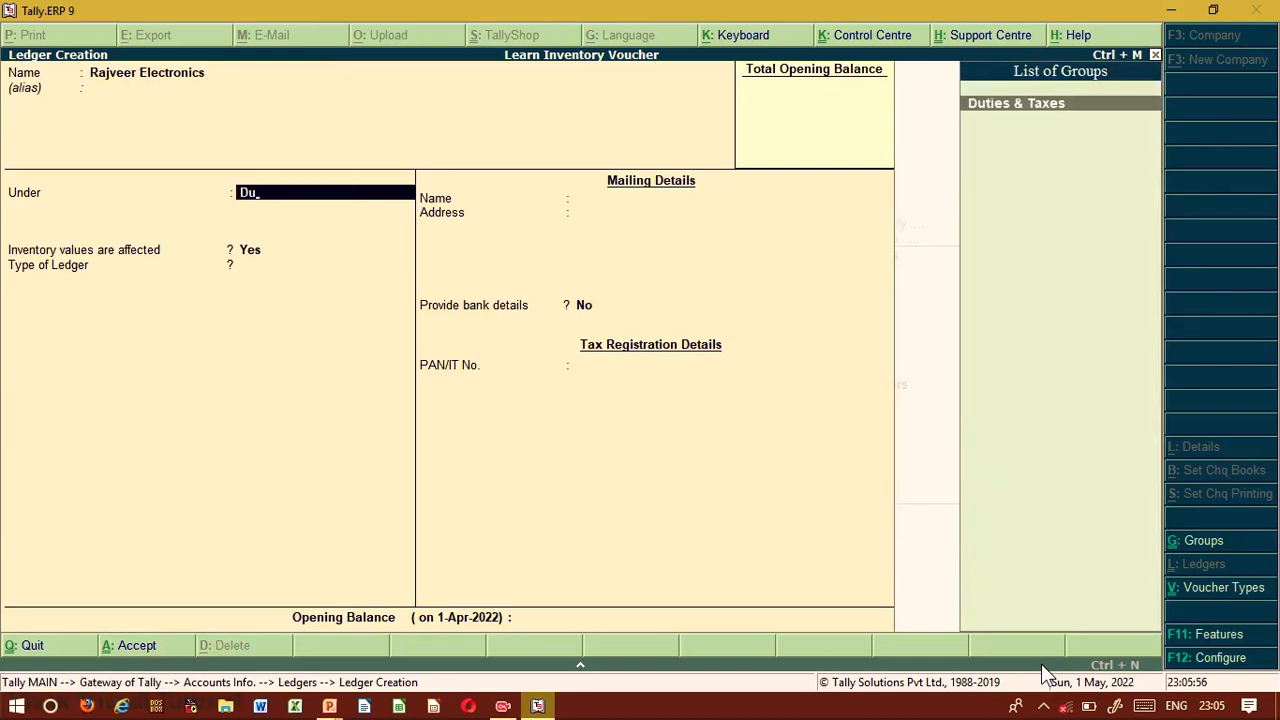
key(BackSpace)
key(BackSpace)
text(Su)
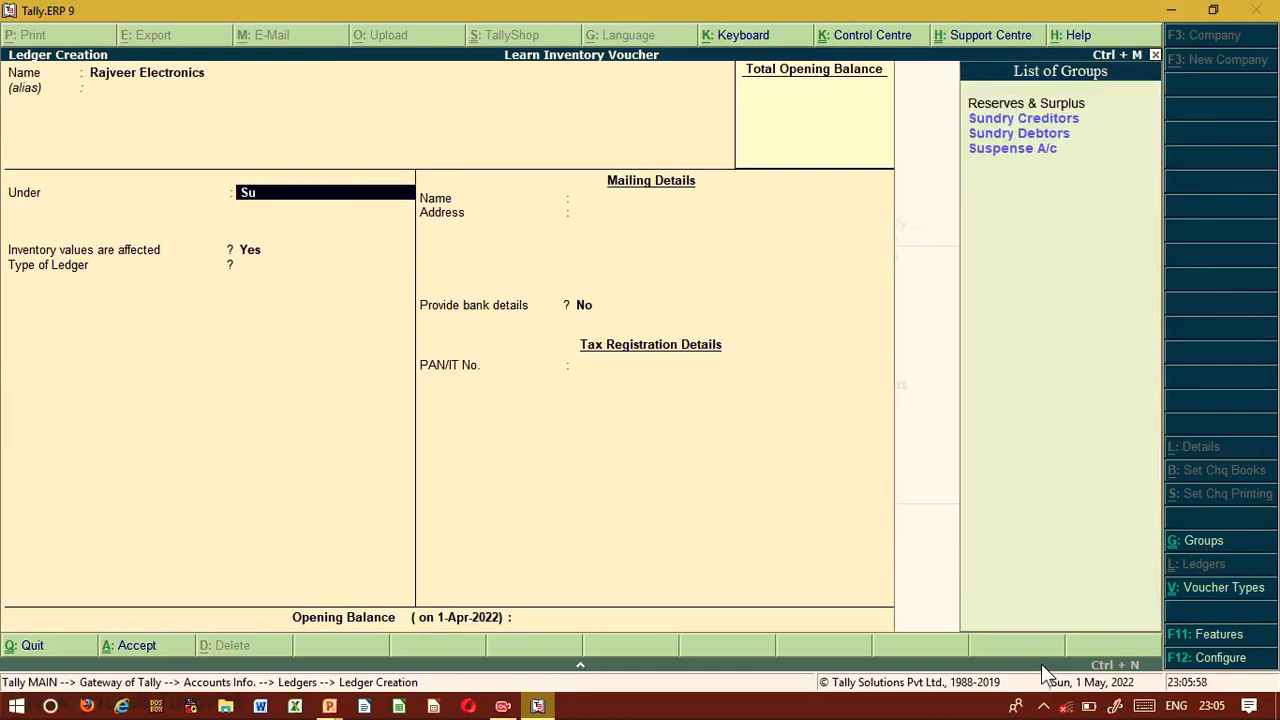
key(Return)
key(Return)
key(Return)
key(Return)
key(Return)
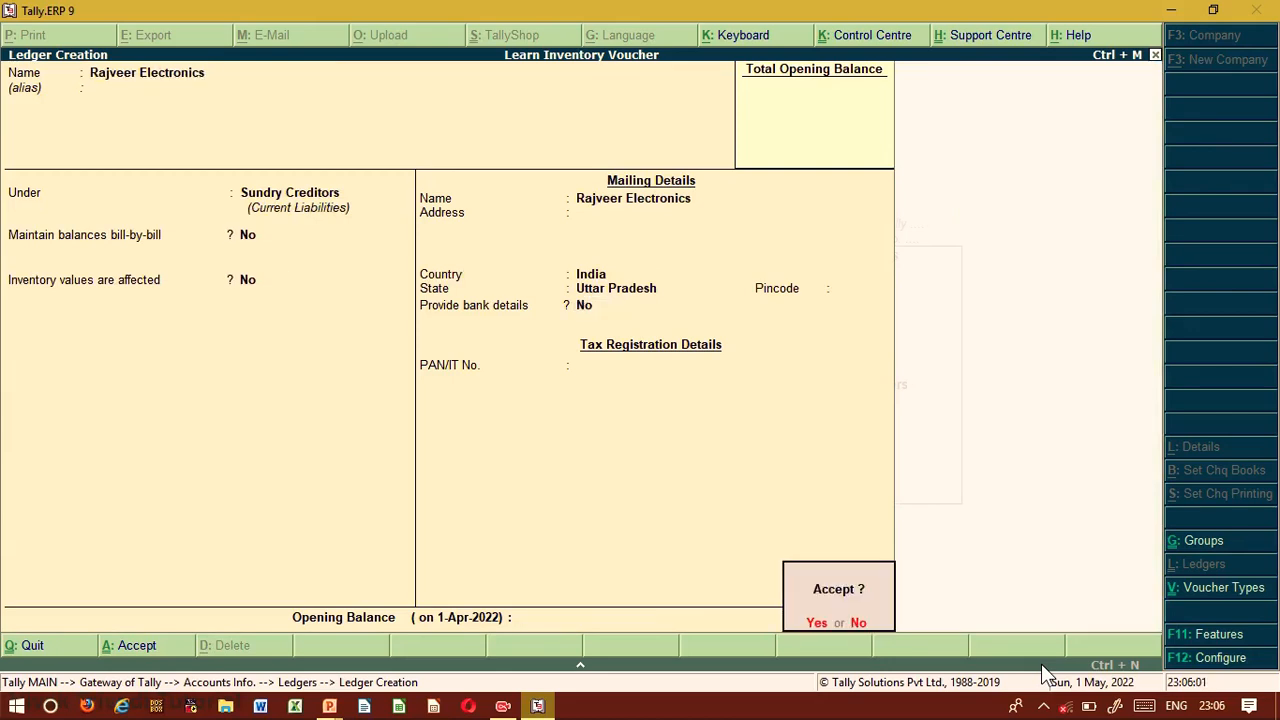
key(Return)
- Create a ledger named Purchase A/c under Purchase Accounts with inventory values affected, and leave ledger creation
text(Purchase a/c)
key(Return)
key(Return)
text(Pu)
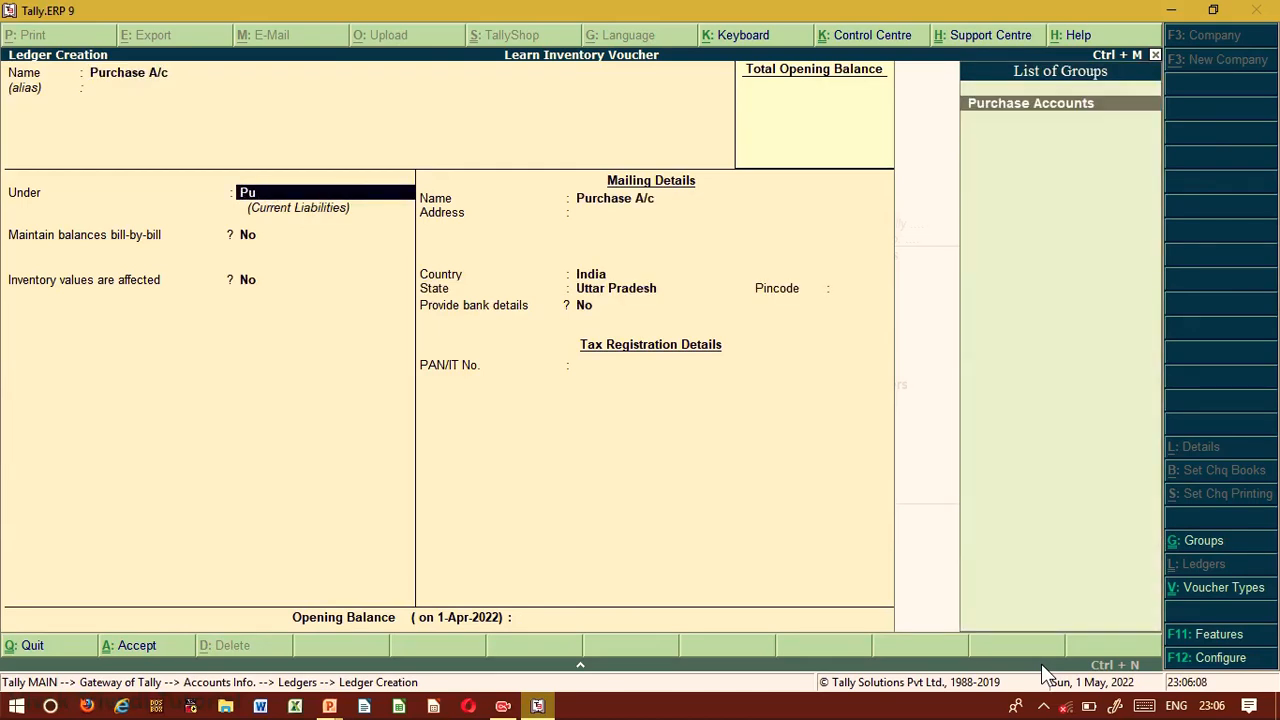
key(Return)
key(Return)
key(Return)
key(ctrl+a)
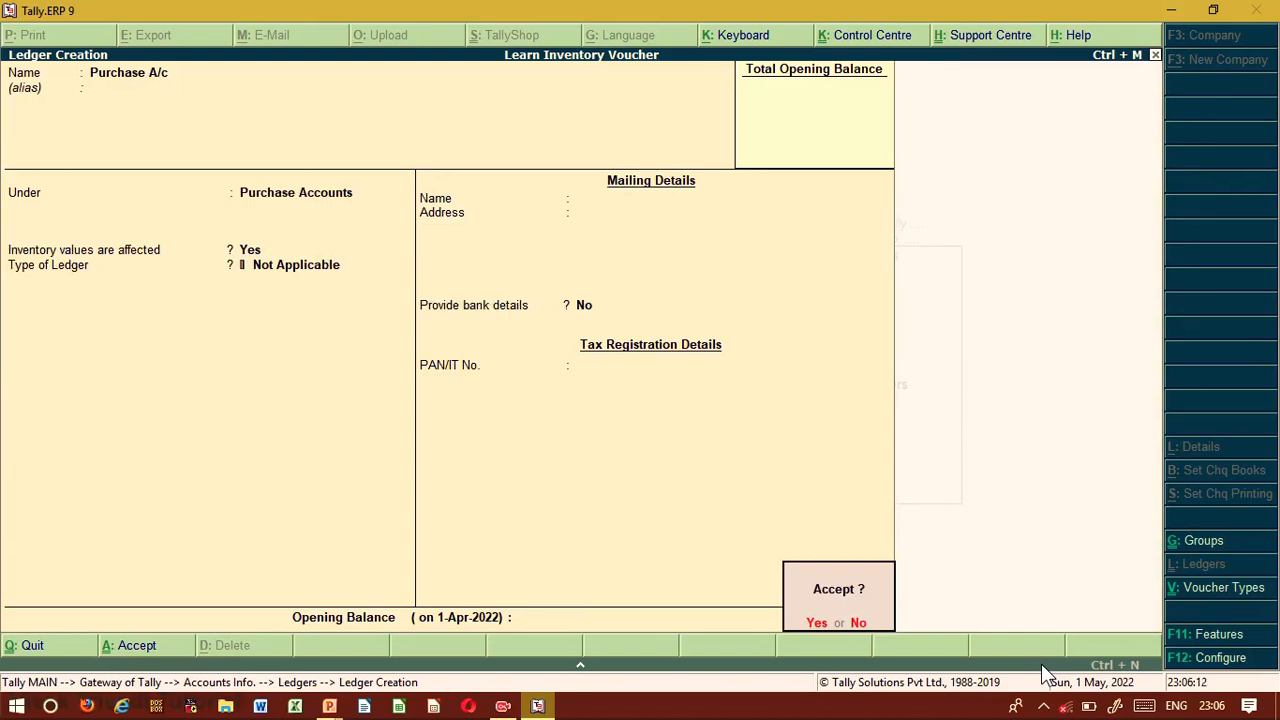
key(Return)
key(Escape)
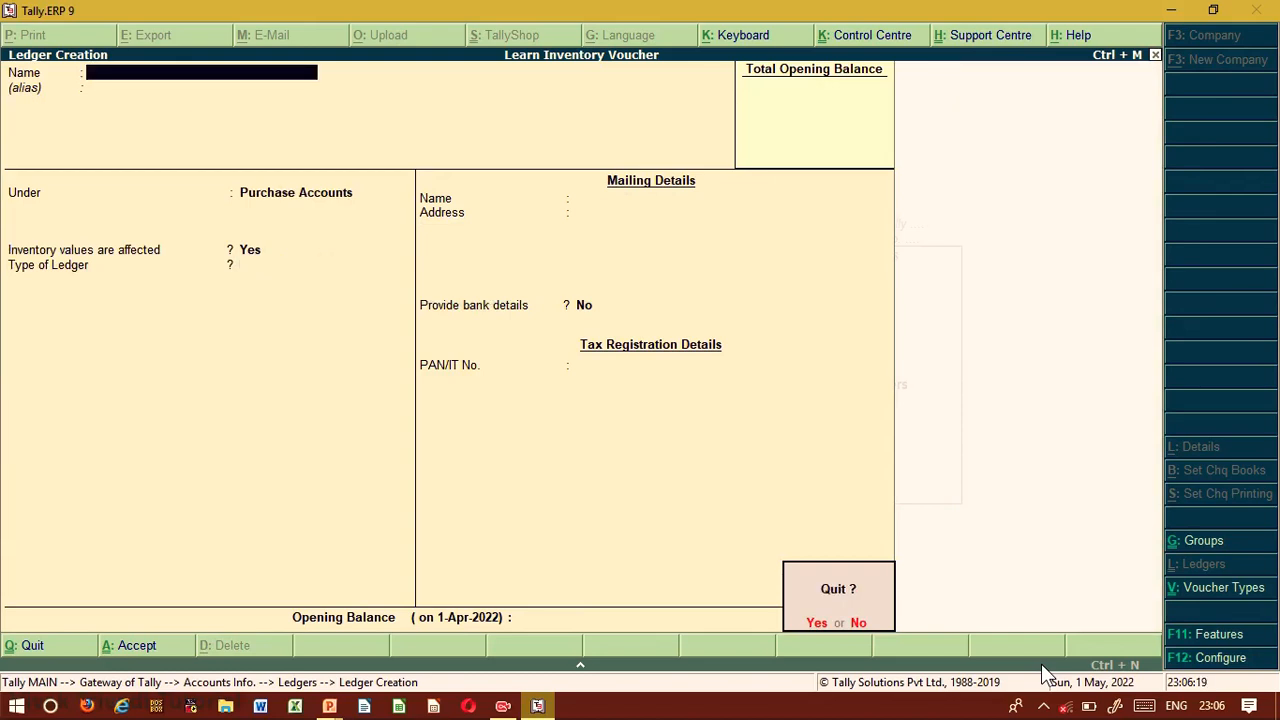
key(y)
key(Escape)
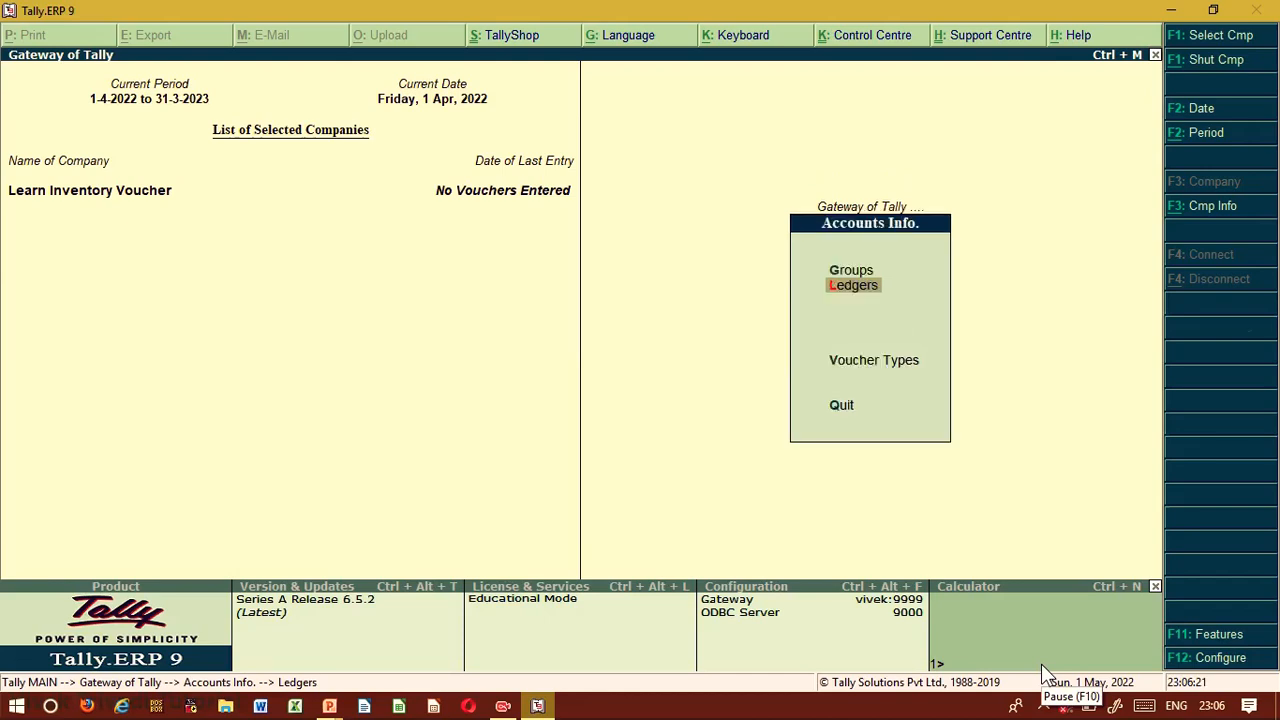
- Start a new single stock item in the inventory masters and name it Redmi Note 8
key(Escape)
key(Down)
key(Return)
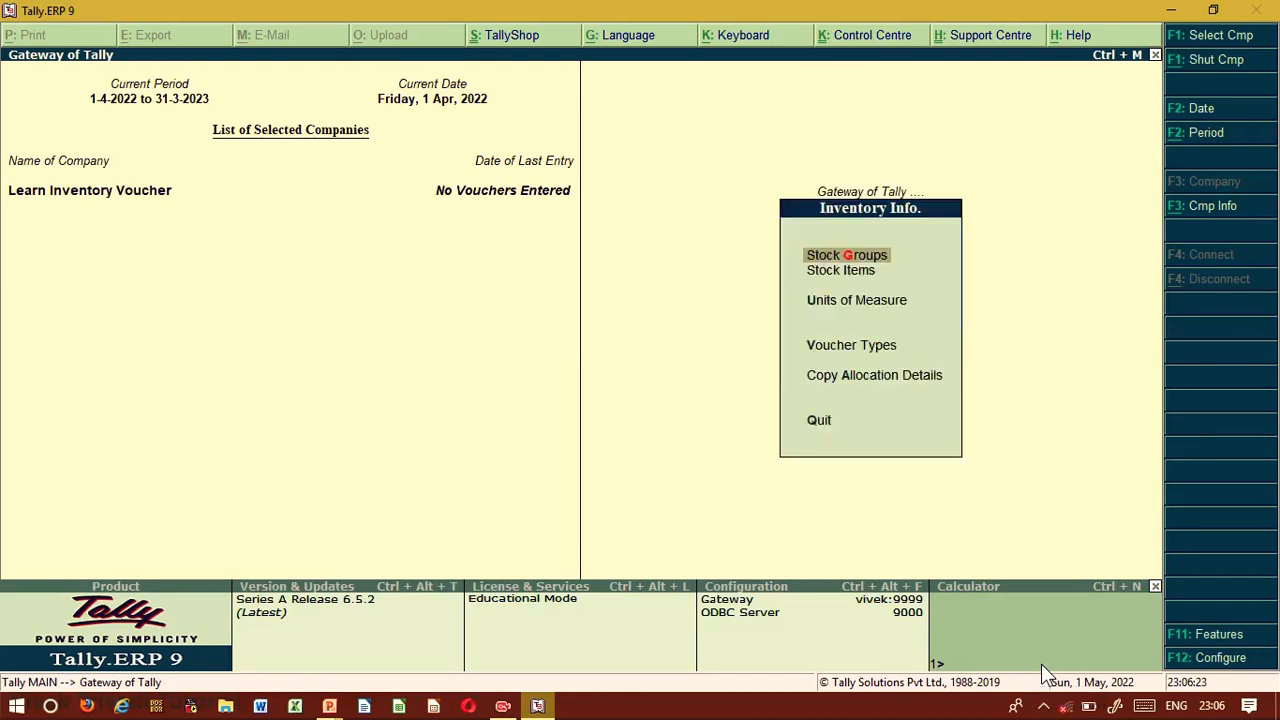
key(Down)
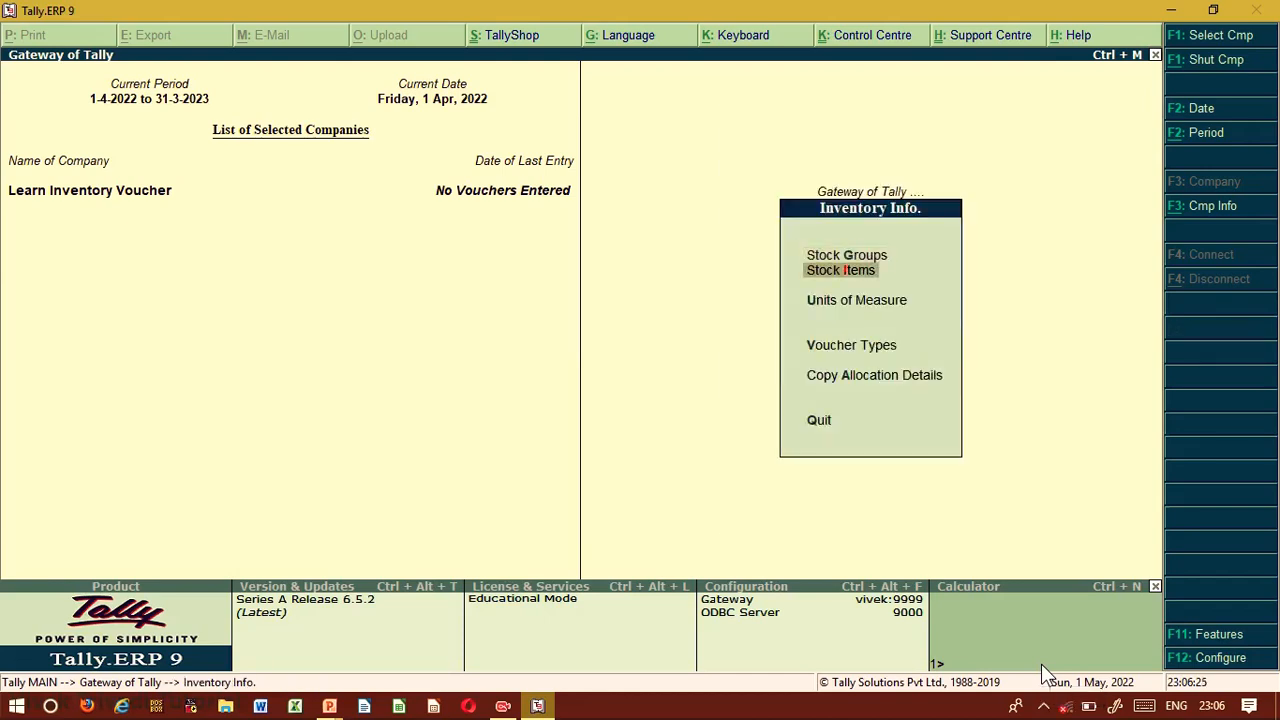
key(Return)
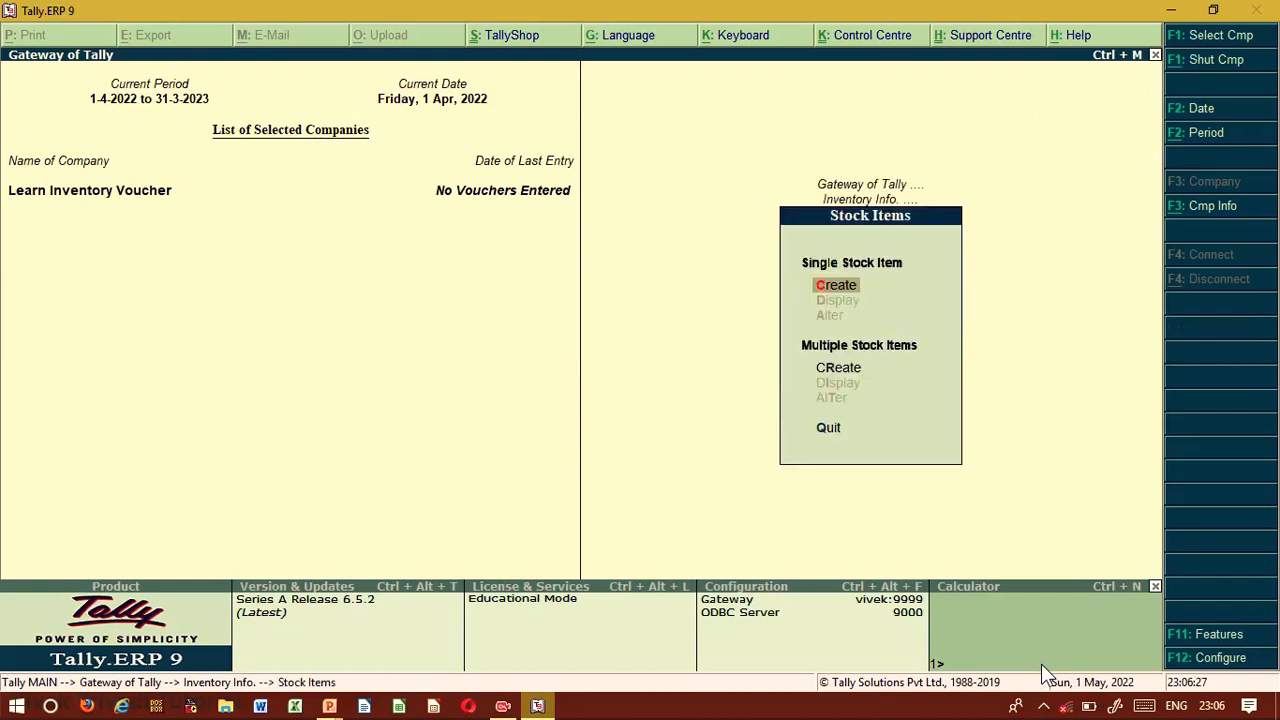
key(Return)
text(Redmi N)
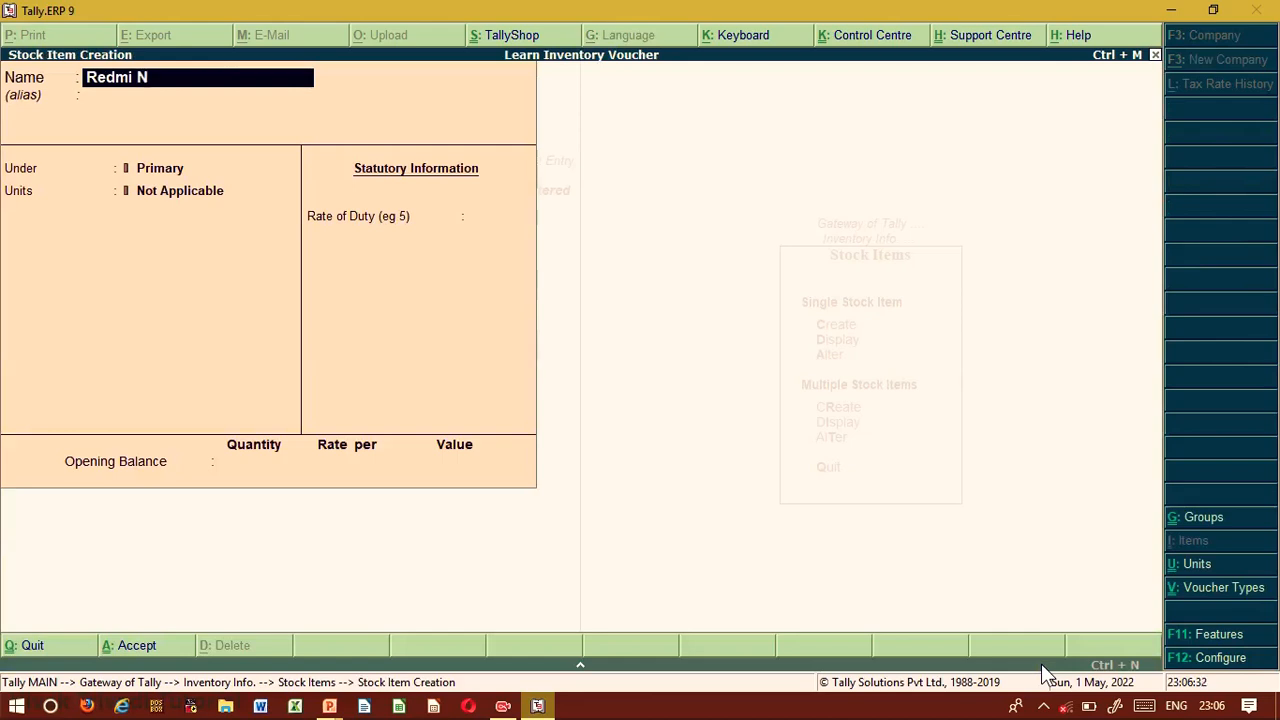
text(ote 8)
key(Return)
key(Return)
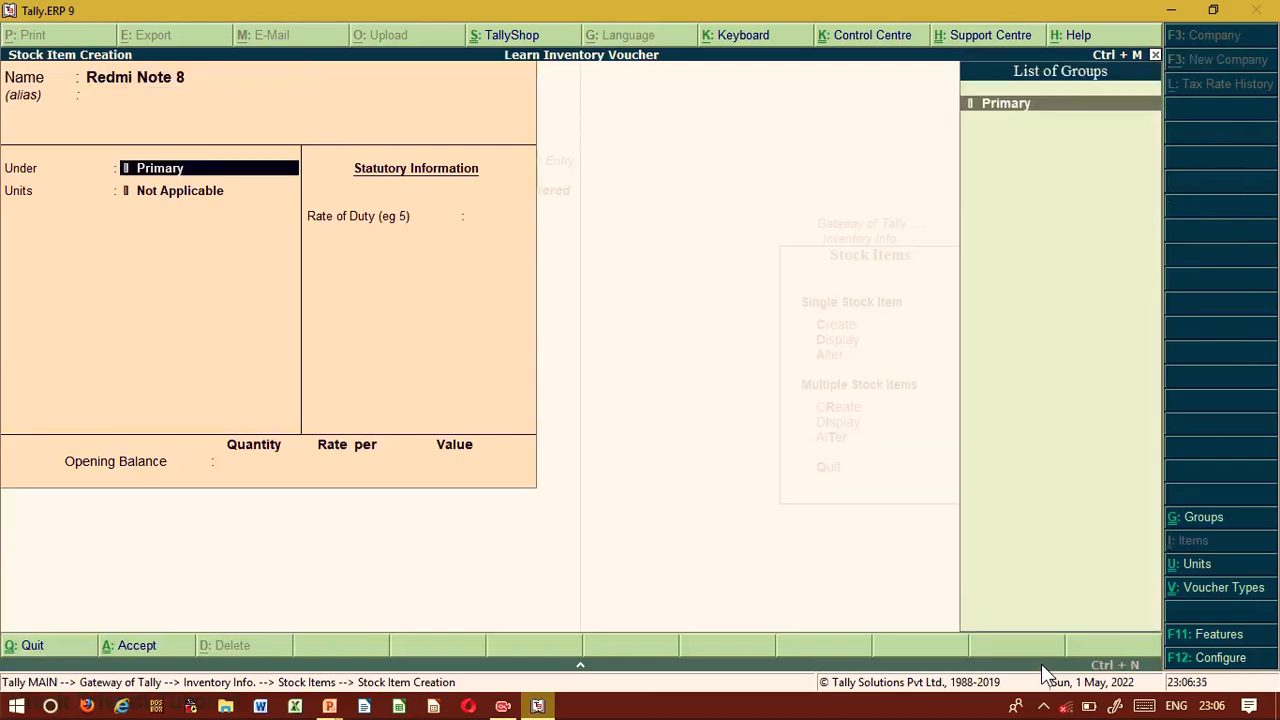
- Create a stock group named Mobile under Primary, without adding item quantities, and assign it to the stock item
key(alt+c)
text(Mobile)
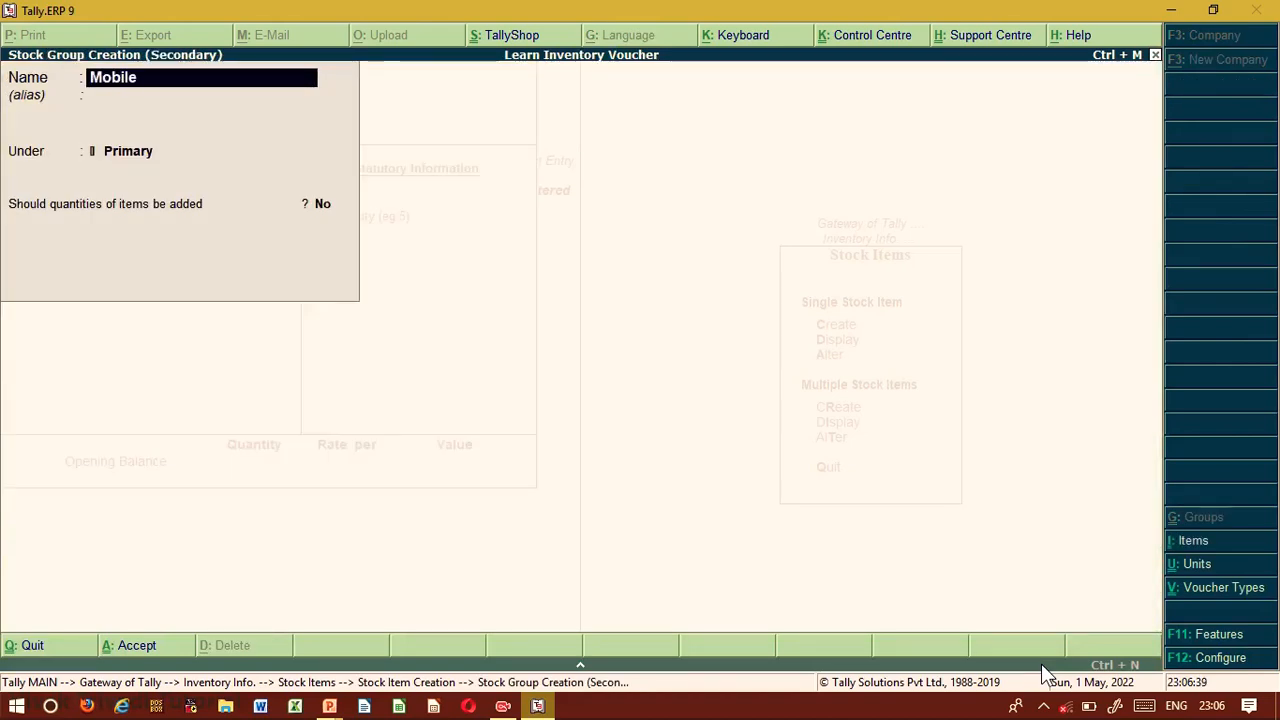
key(Return)
key(Return)
key(Return)
key(Return)
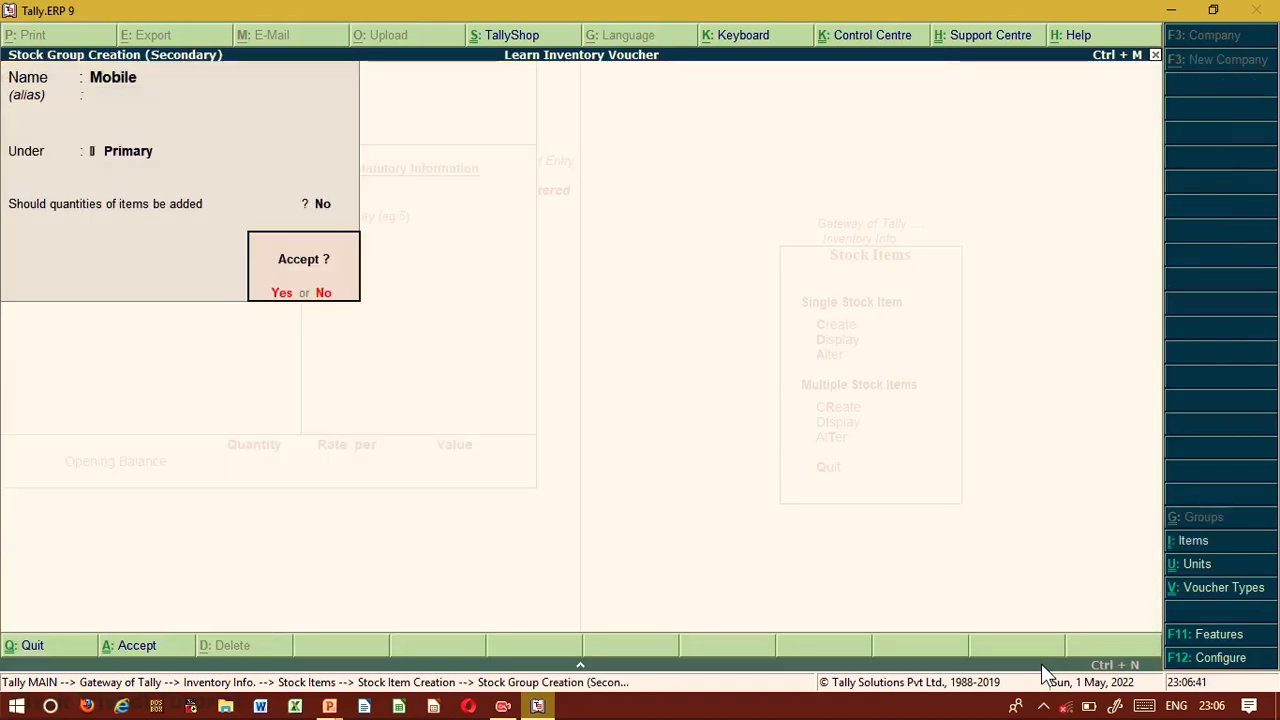
key(Return)
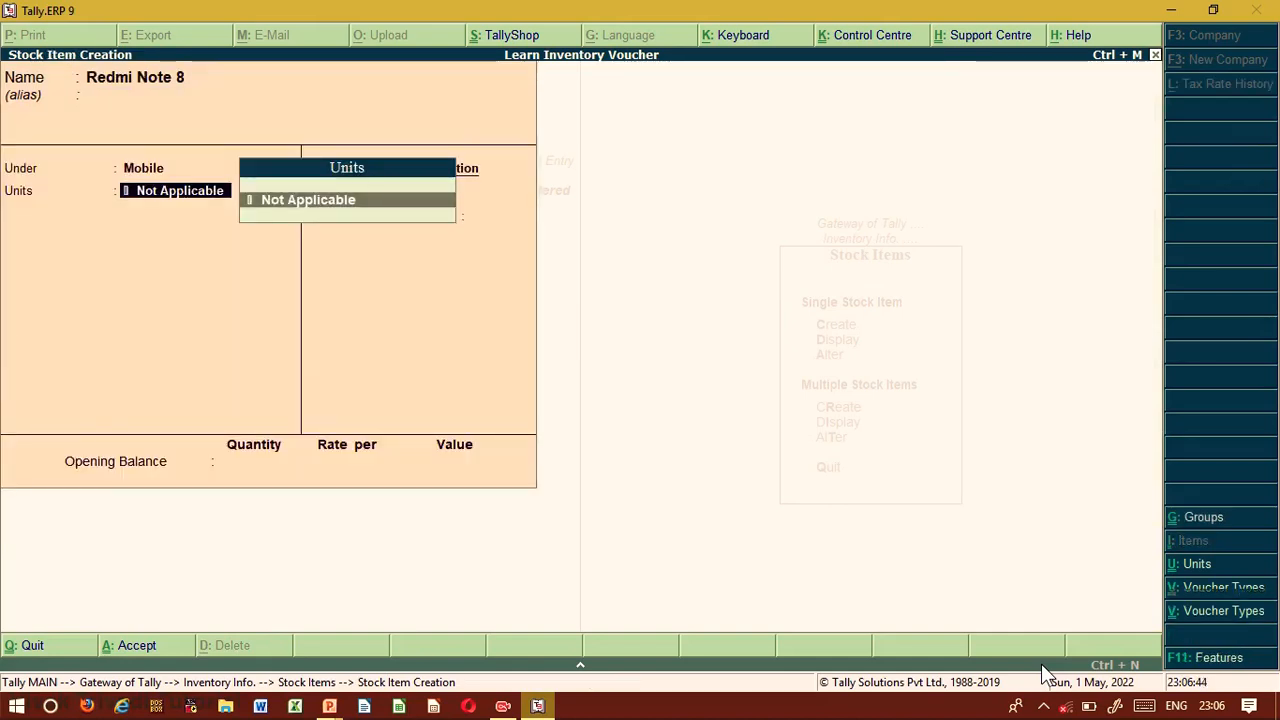
- Create a simple unit for the item with symbol pcs, formal name Pieces and 0 decimal places
key(alt+c)
text(pcs\)
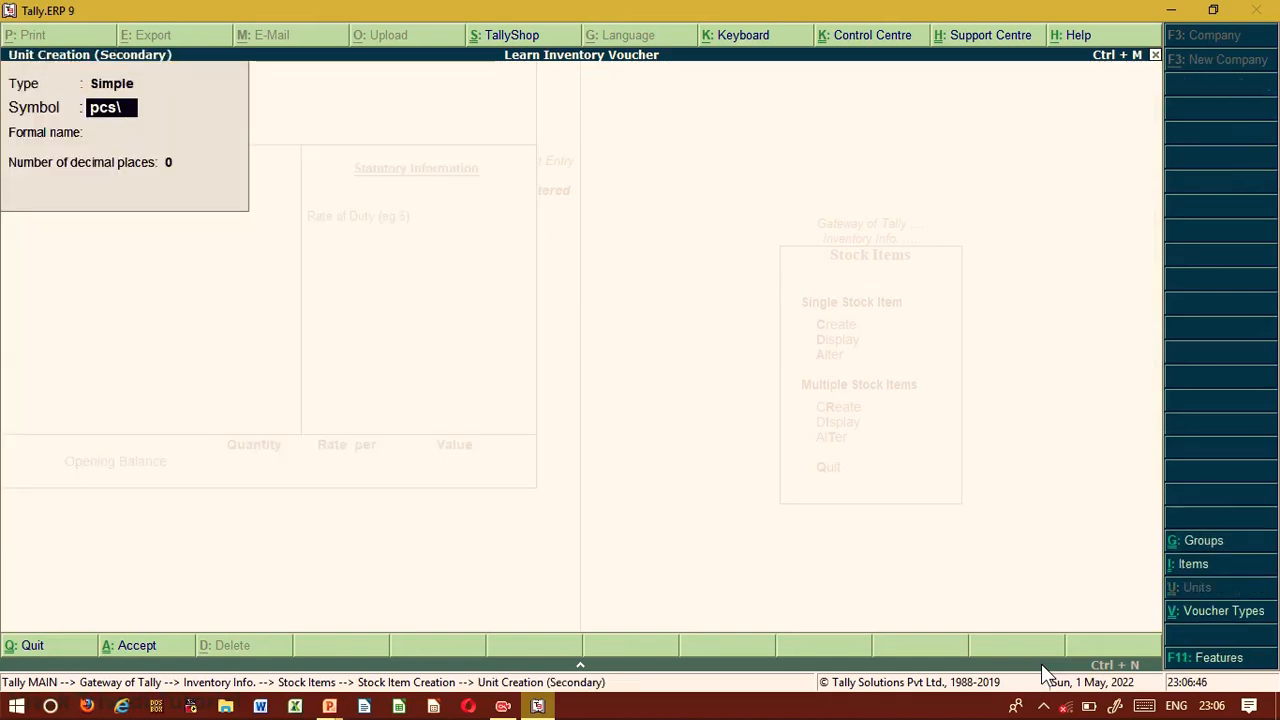
key(Return)
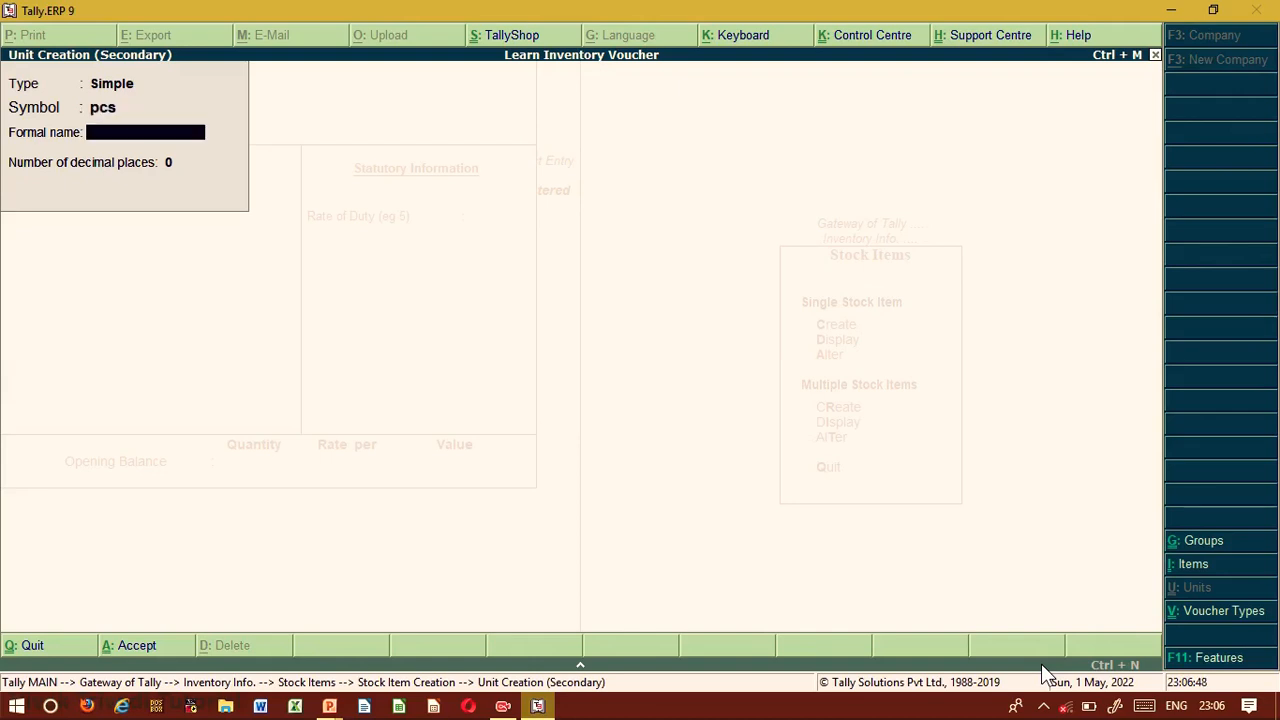
text(Pieces)
key(Return)
key(Return)
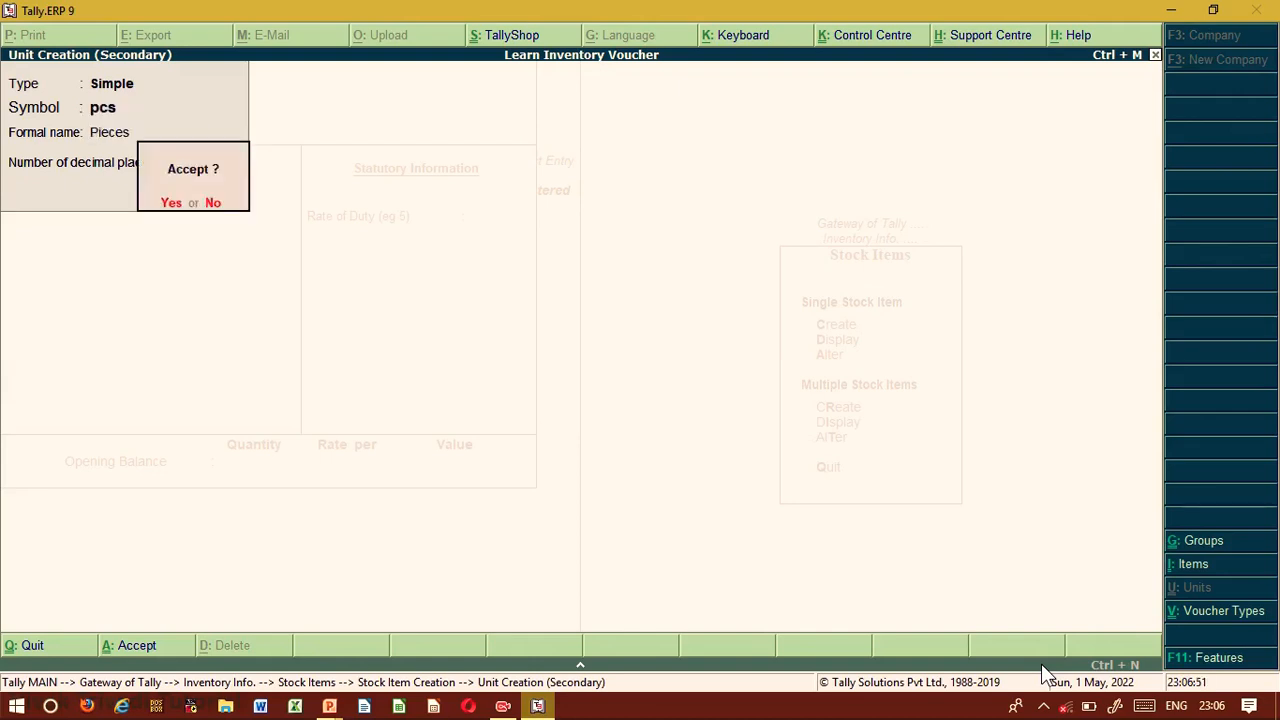
key(Return)
- Save the Redmi Note 8 item with no alternate unit, no BOM components and no opening balance, and return to the main menu
key(Return)
key(Return)
key(Return)
key(Return)
key(Return)
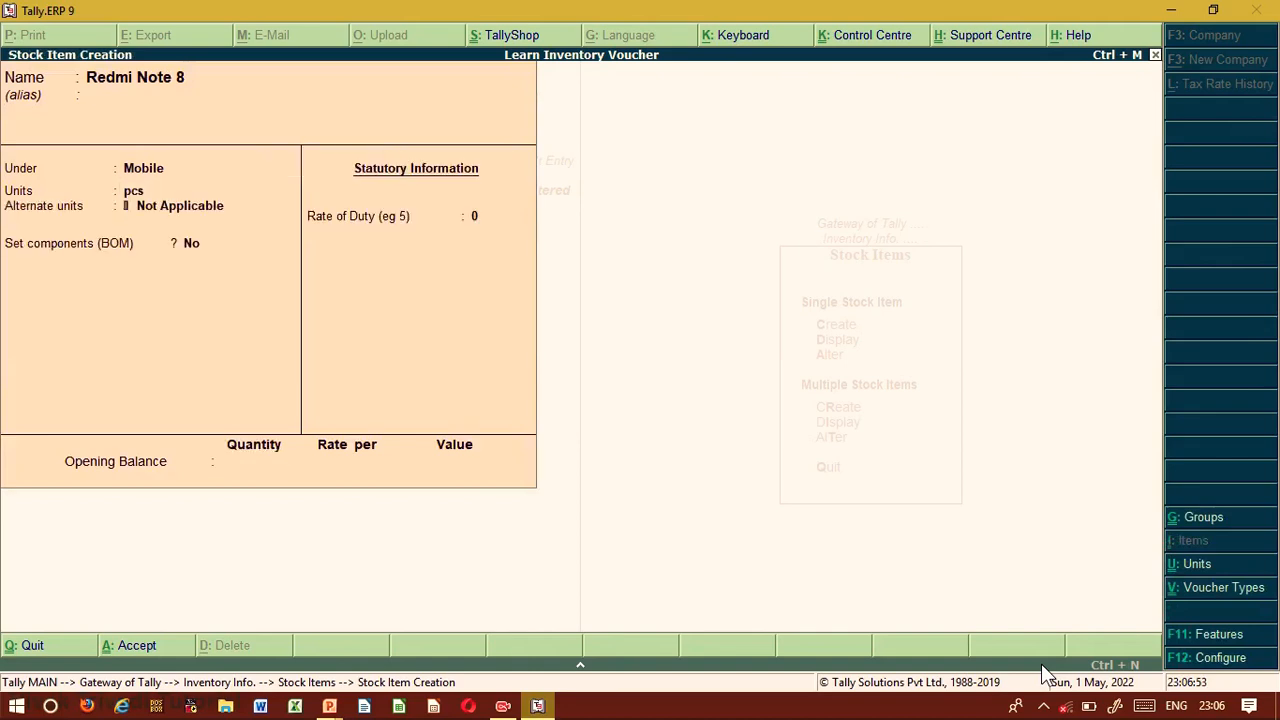
key(Return)
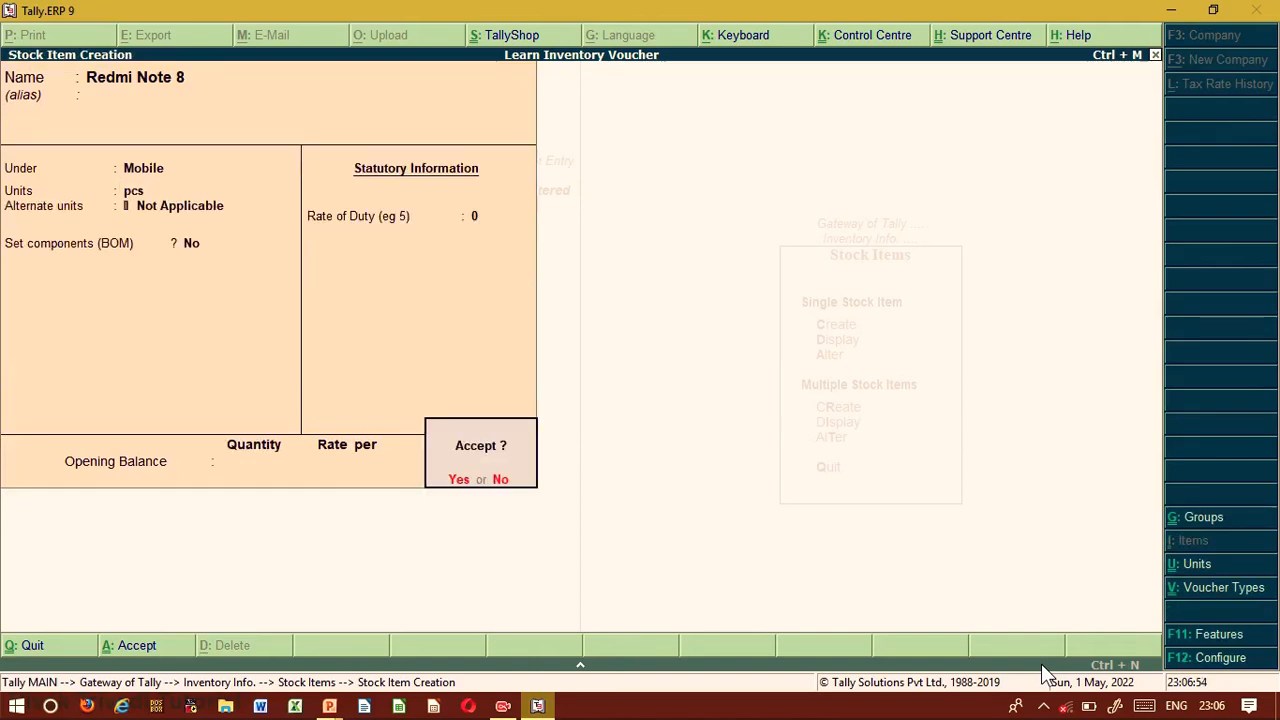
key(Return)
key(Escape)
key(Escape)
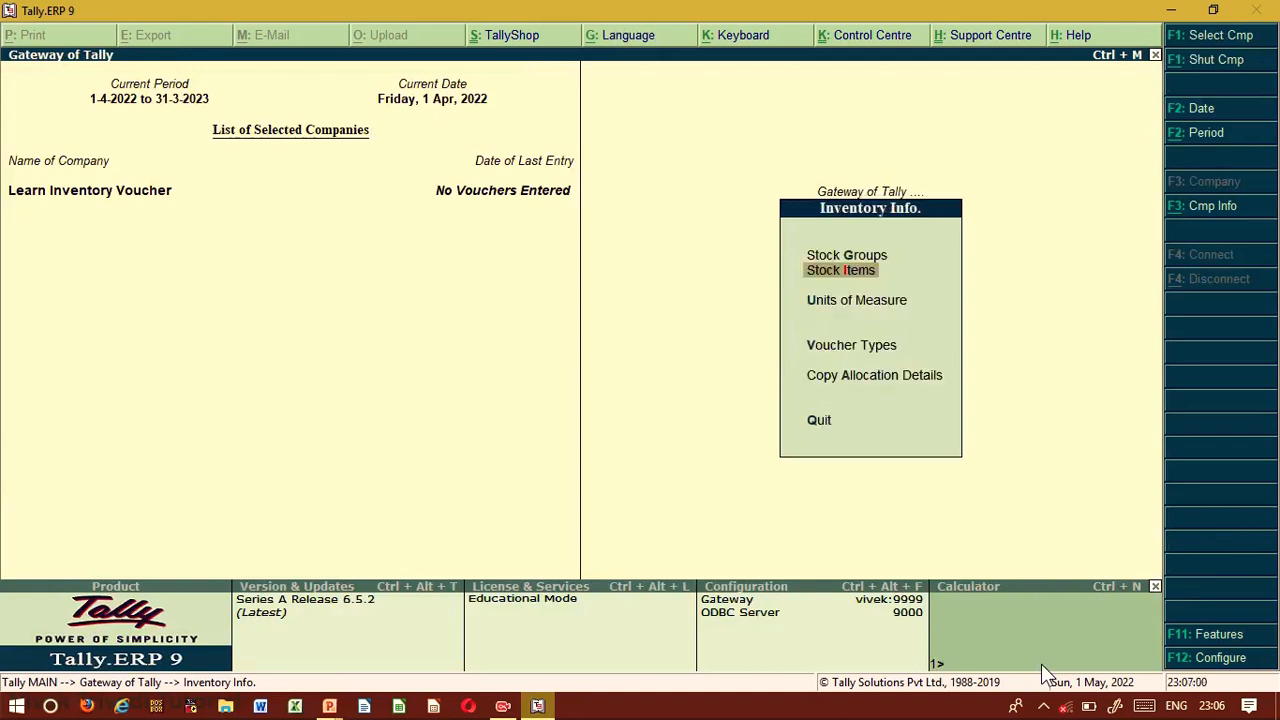
key(Escape)
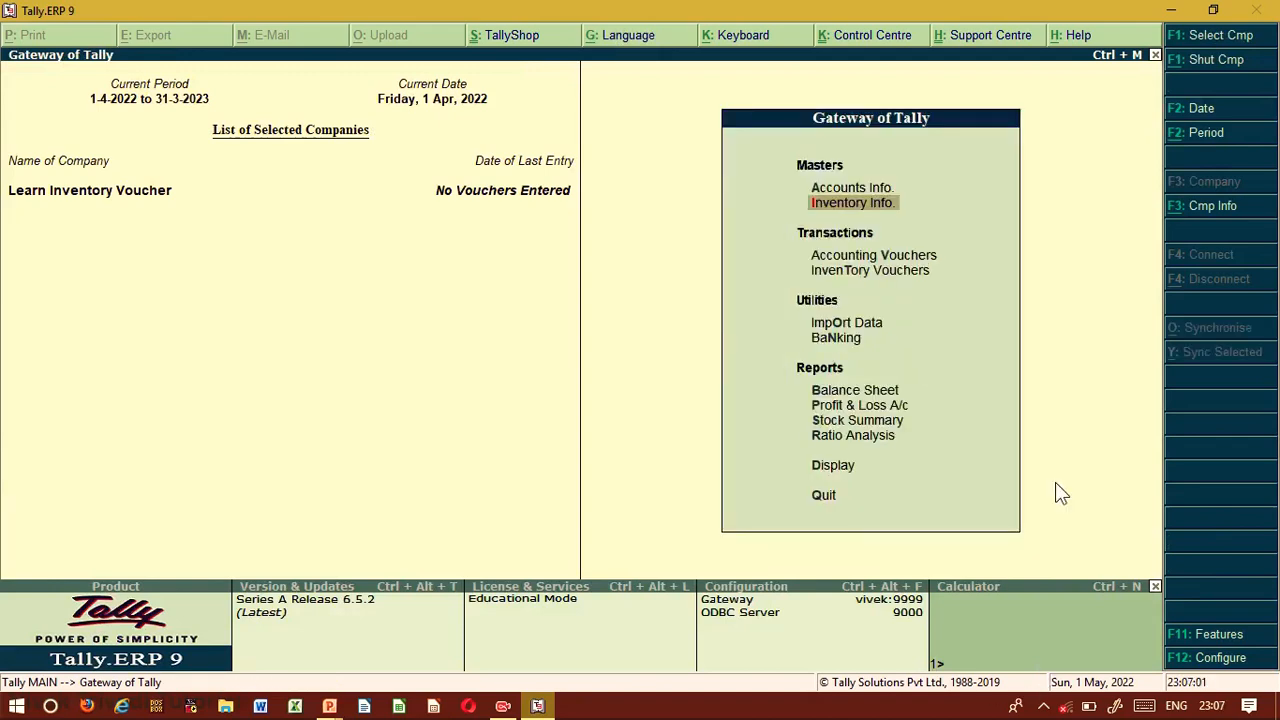
- Set the use of tracking numbers for delivery and receipt notes to Yes in the company's inventory features, and save
click(1210, 637)
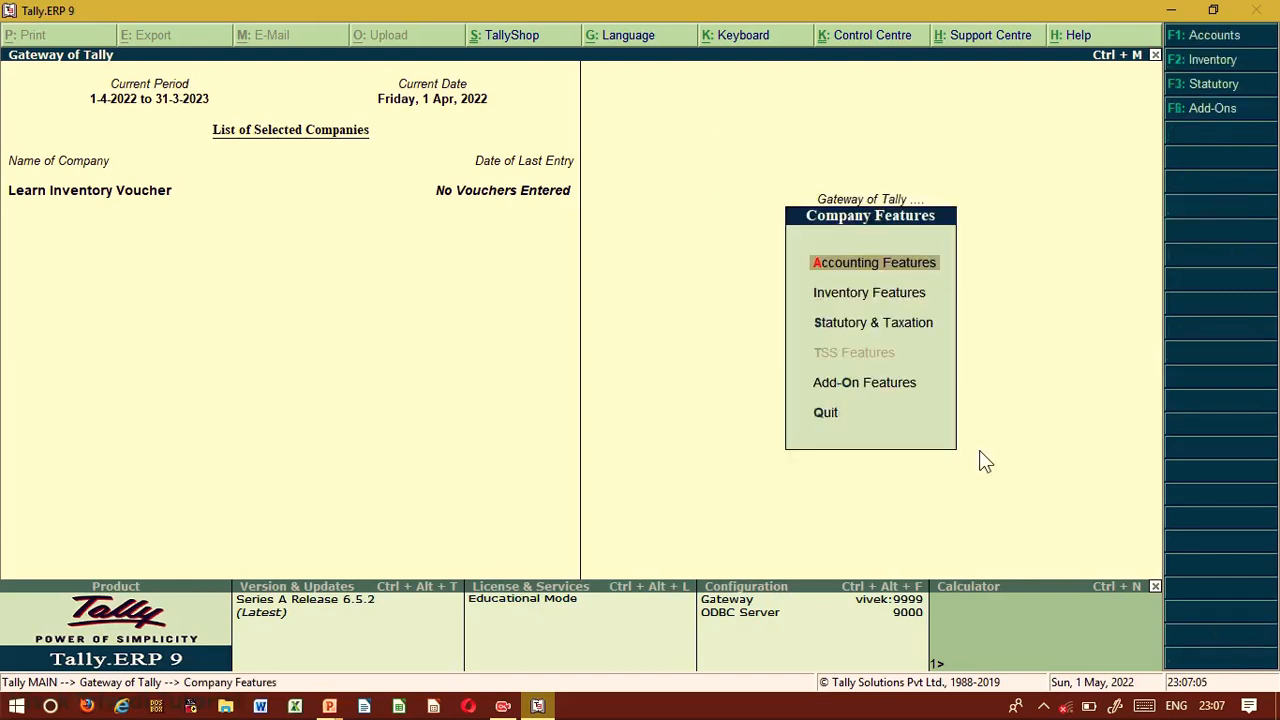
key(Down)
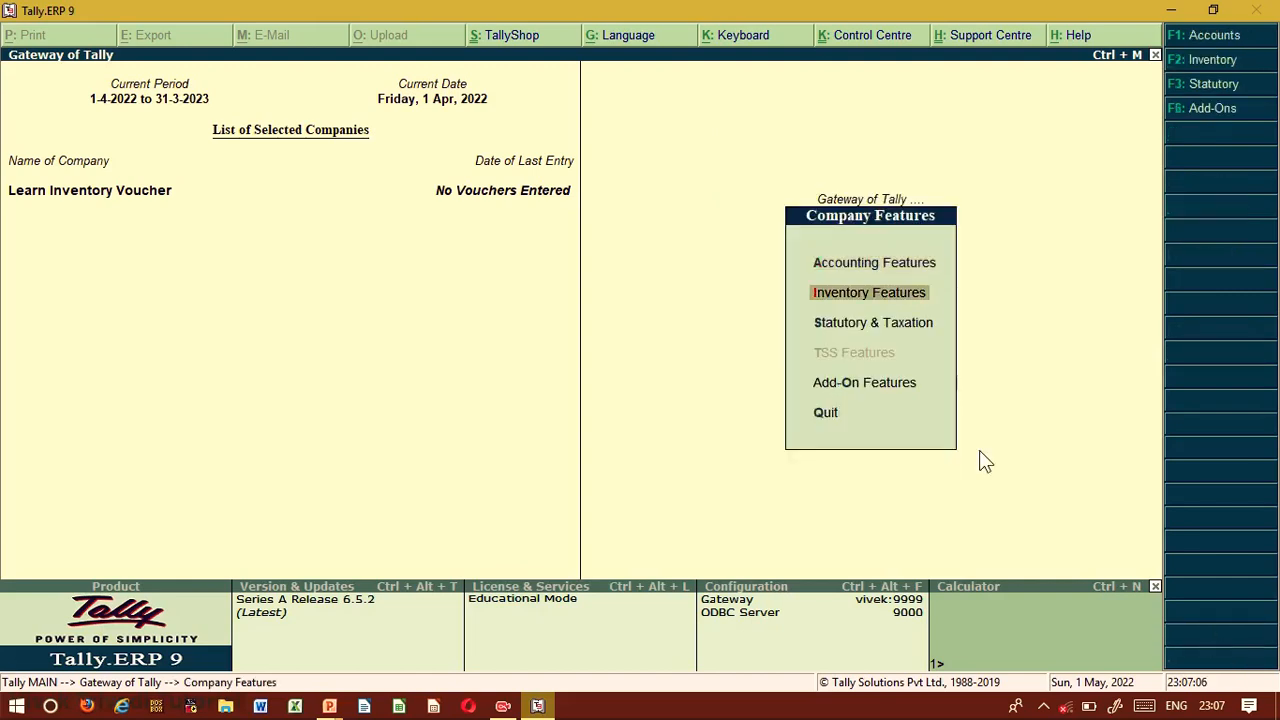
key(Return)
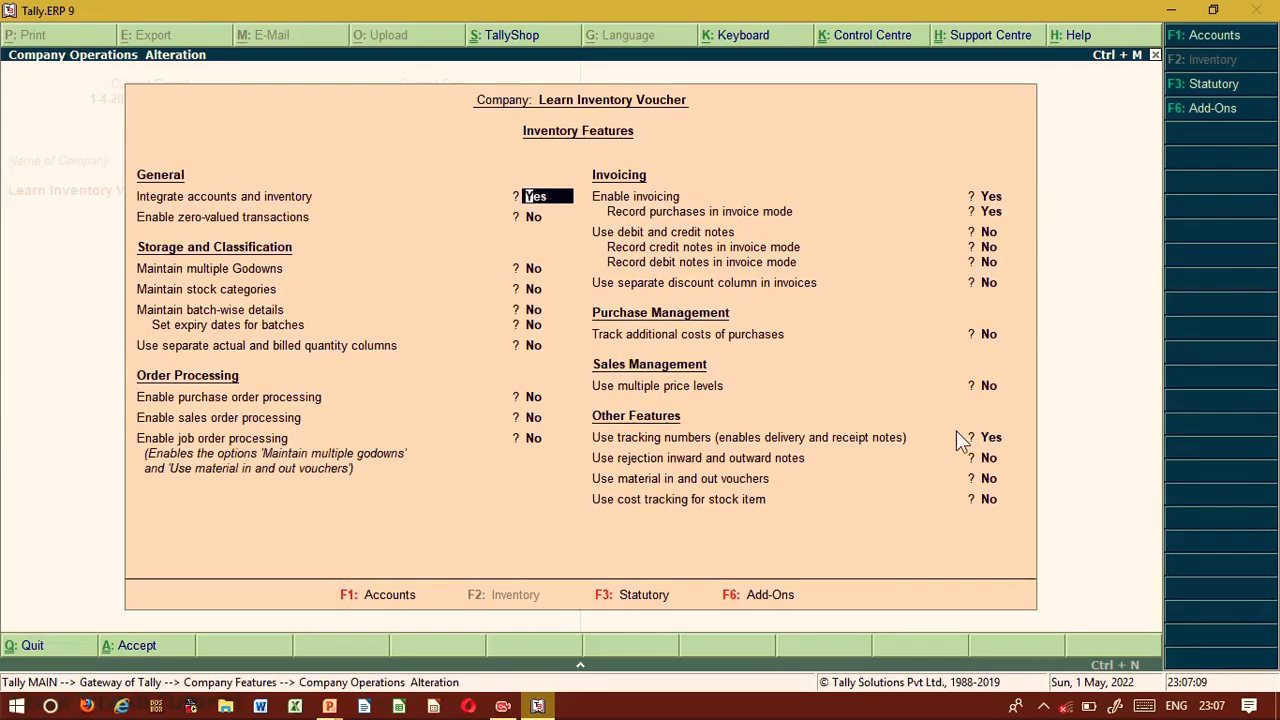
key(Return)
key(Return)
key(Return)
key(Return)
key(Return)
key(Return)
key(Return)
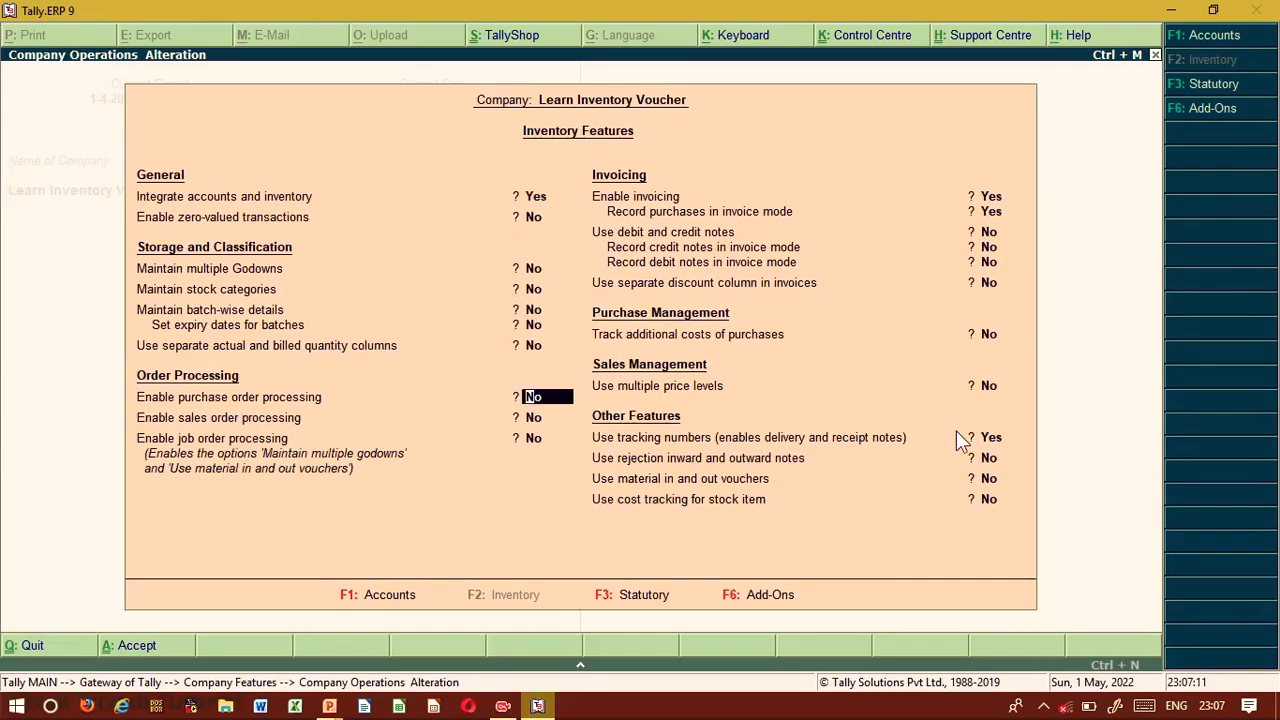
key(Return)
key(Return)
key(Return)
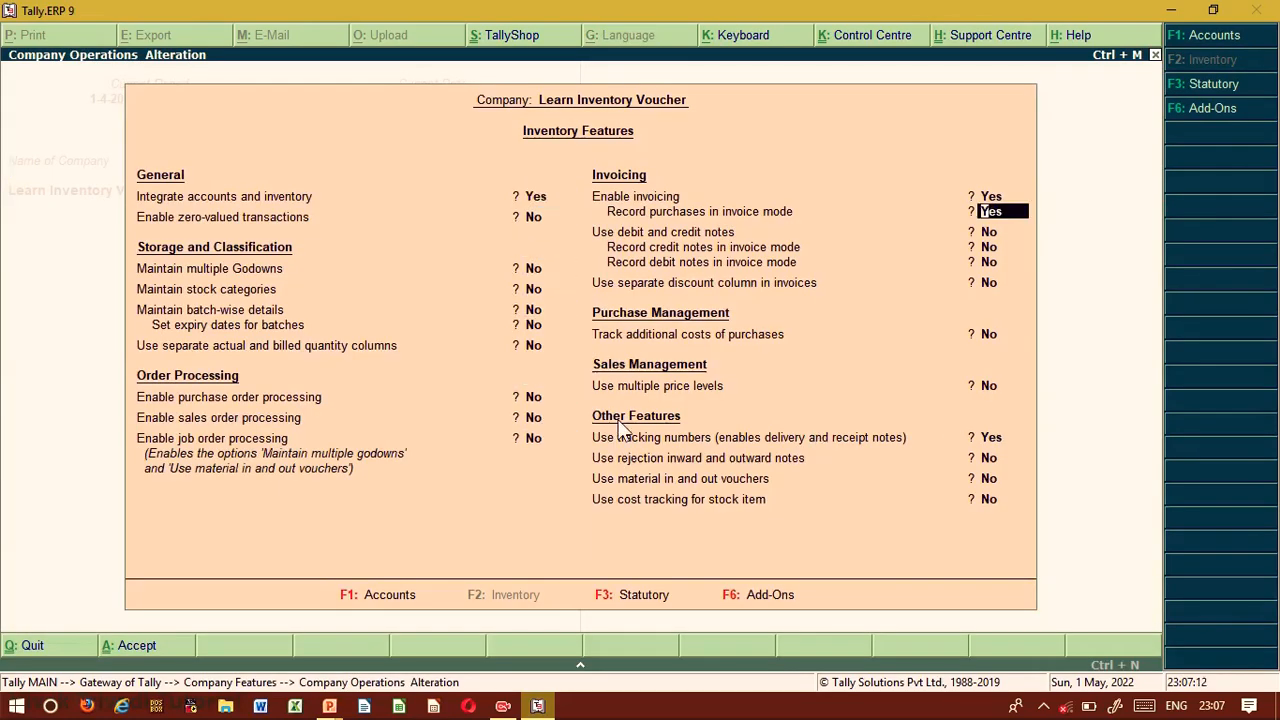
click(815, 437)
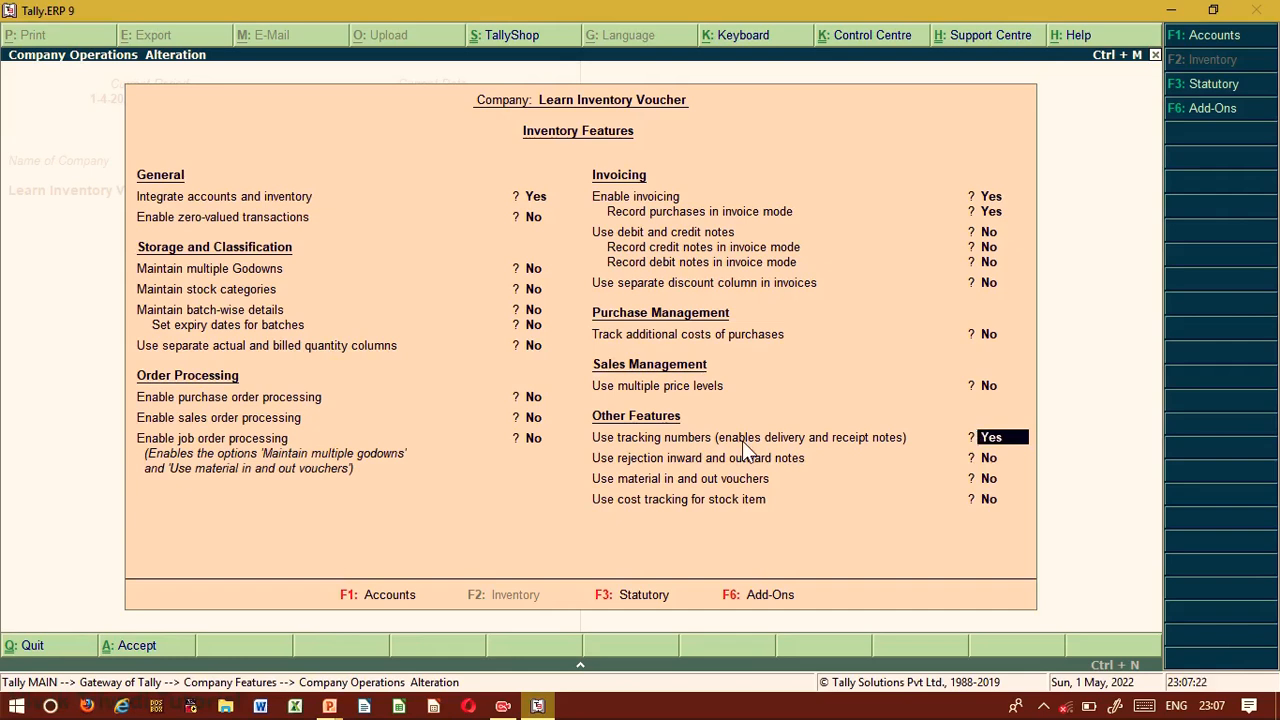
text(y)
key(Return)
key(Return)
key(Return)
key(Return)
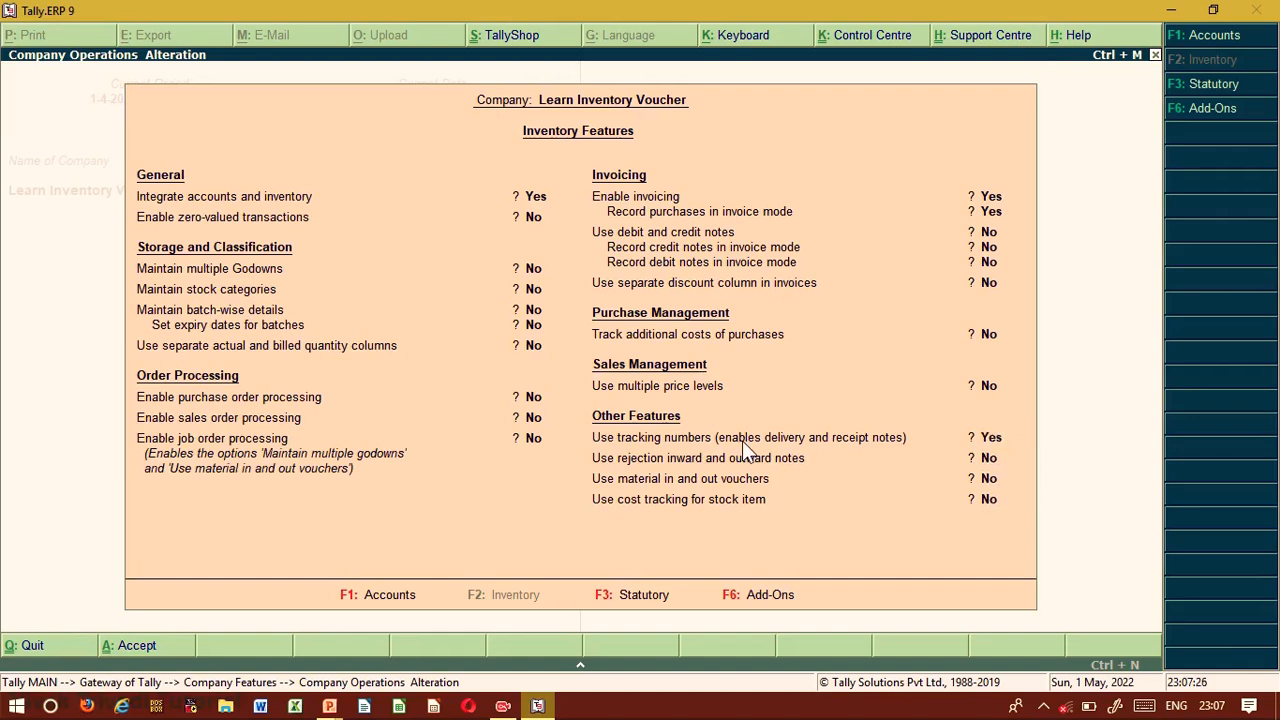
key(Return)
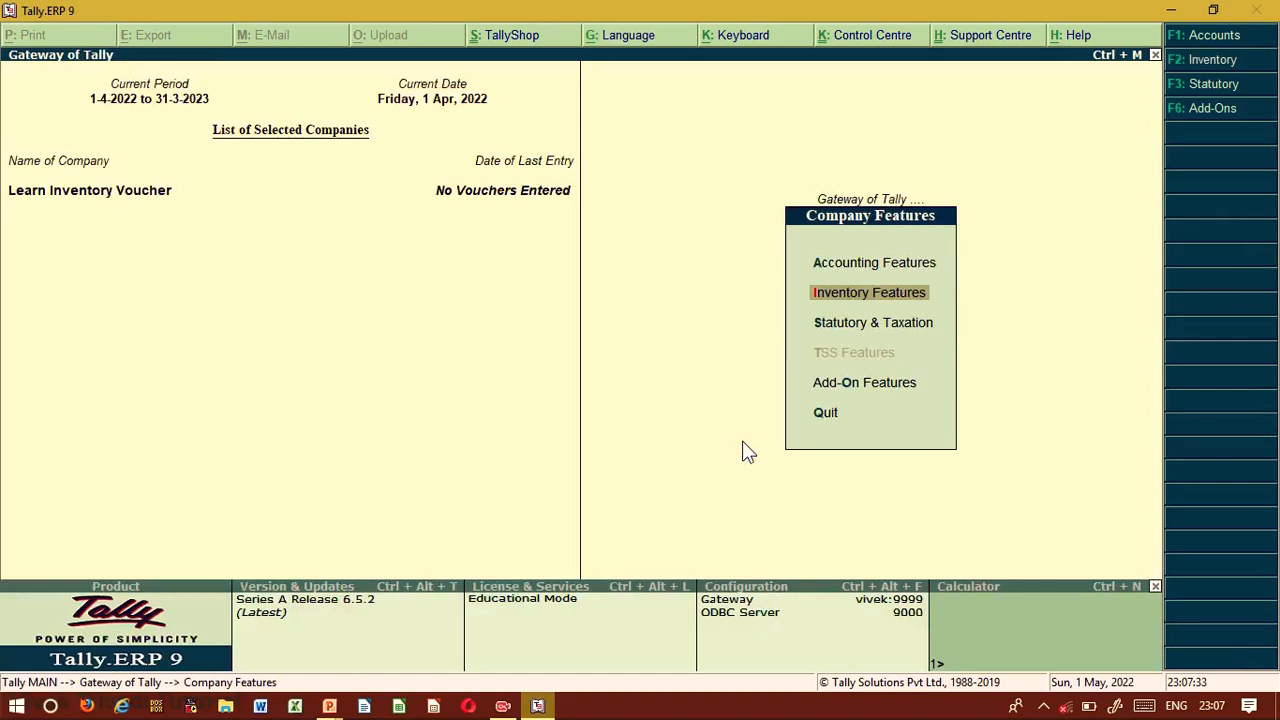
key(Escape)
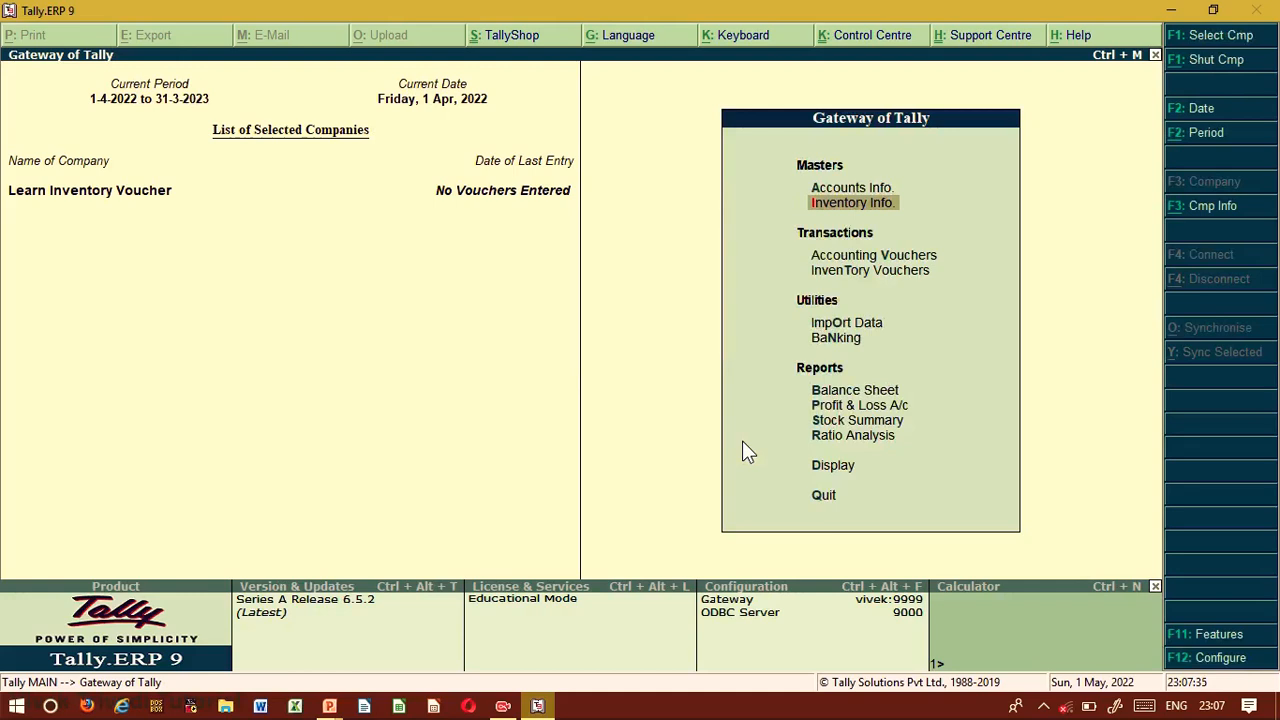
- Open a new Receipt Note among the inventory vouchers
key(Down)
key(Down)
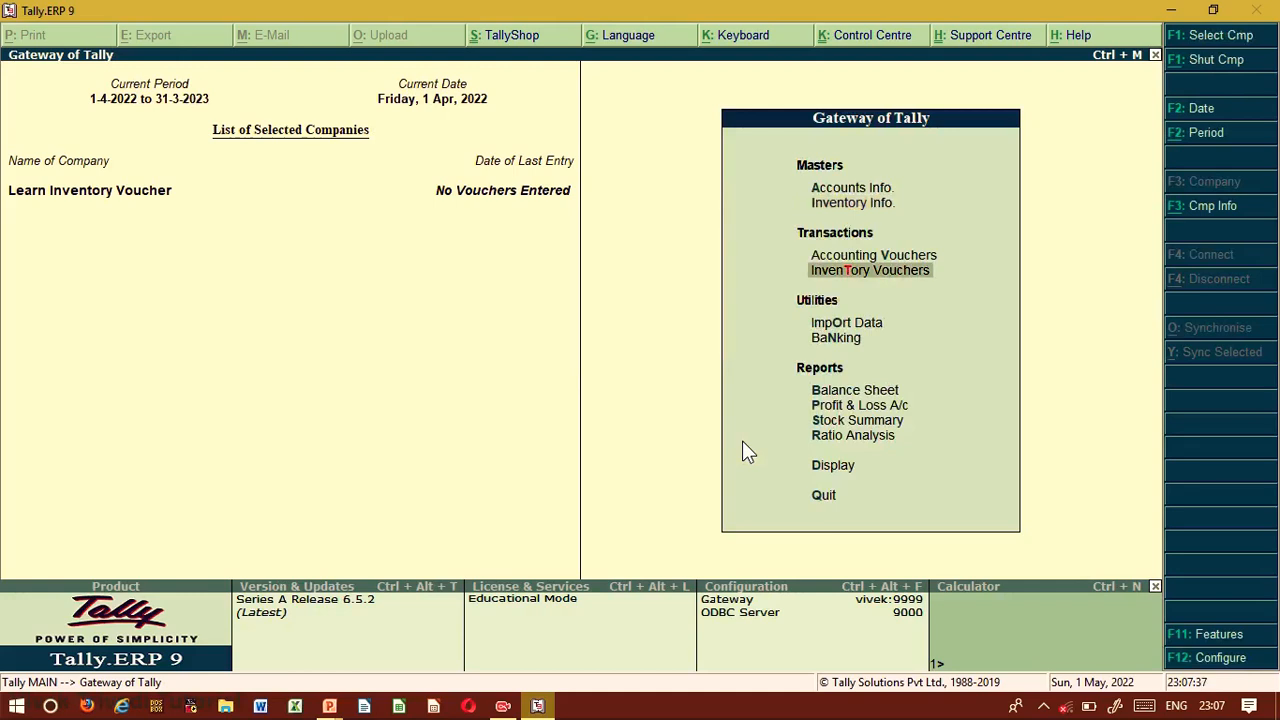
key(Return)
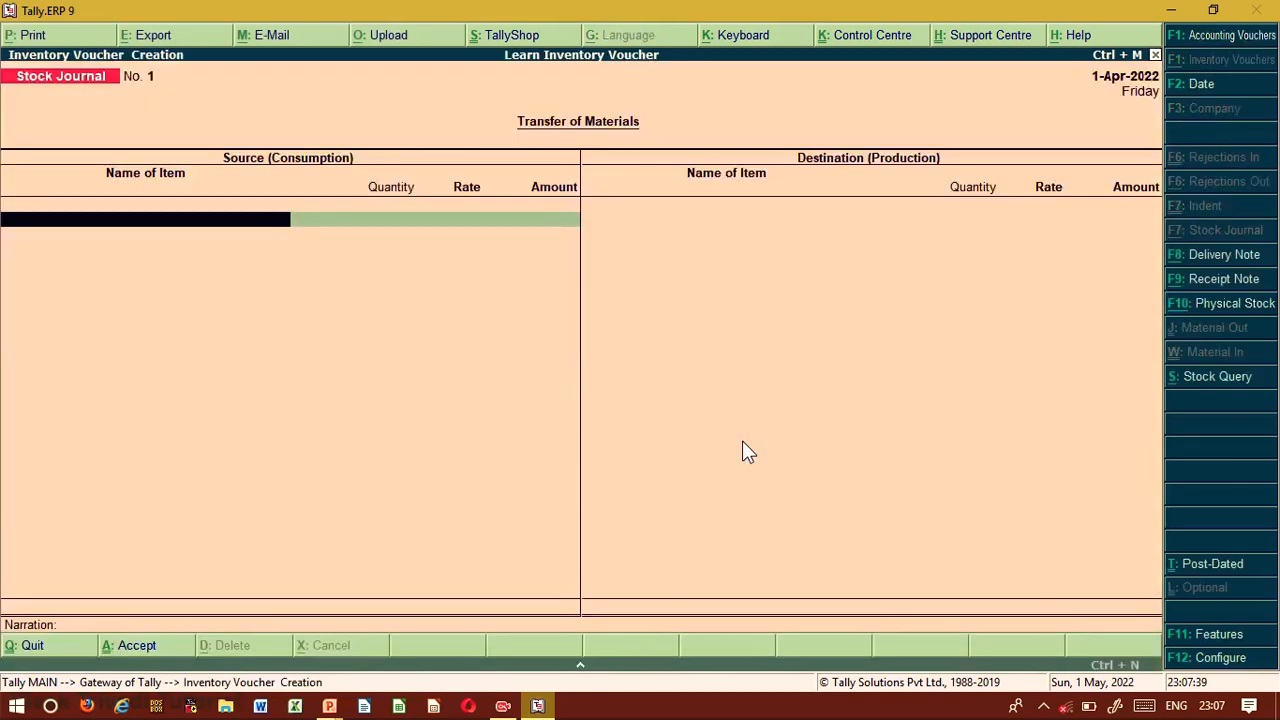
click(1199, 284)
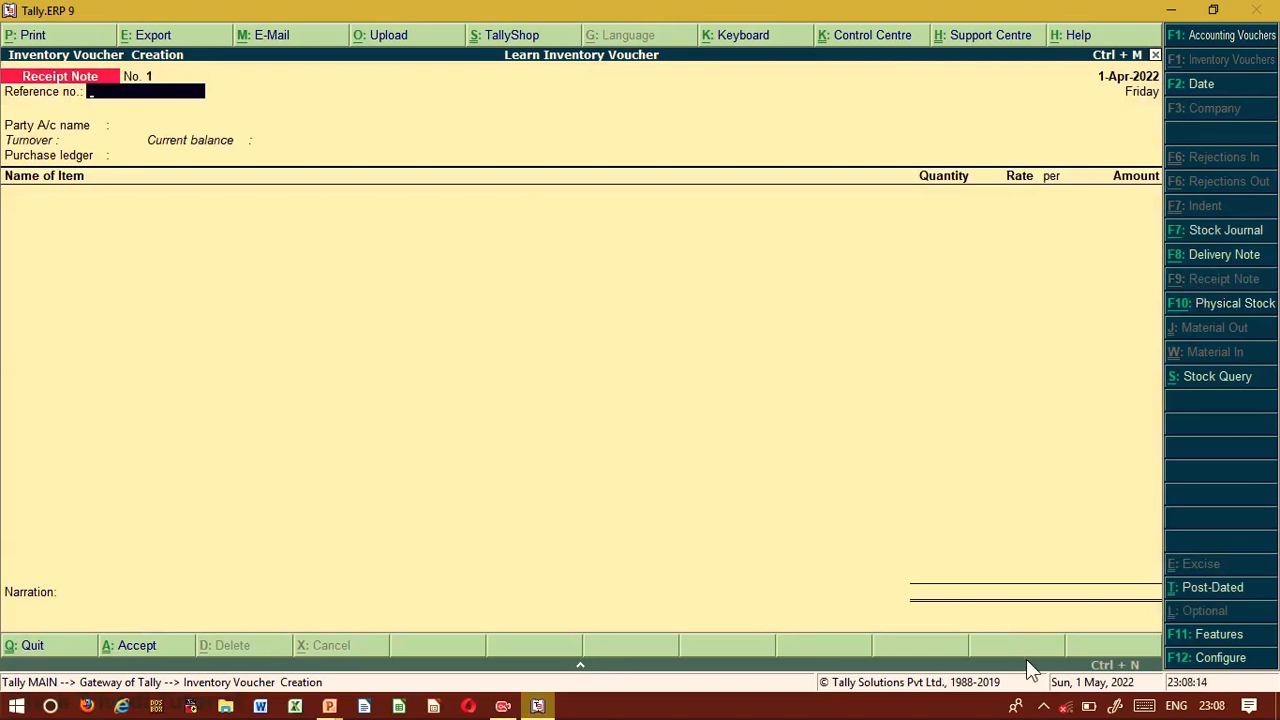
- Set the Receipt Note's party account to Rajveer Electronics and its purchase ledger to Purchase A/c
key(Return)
key(Down)
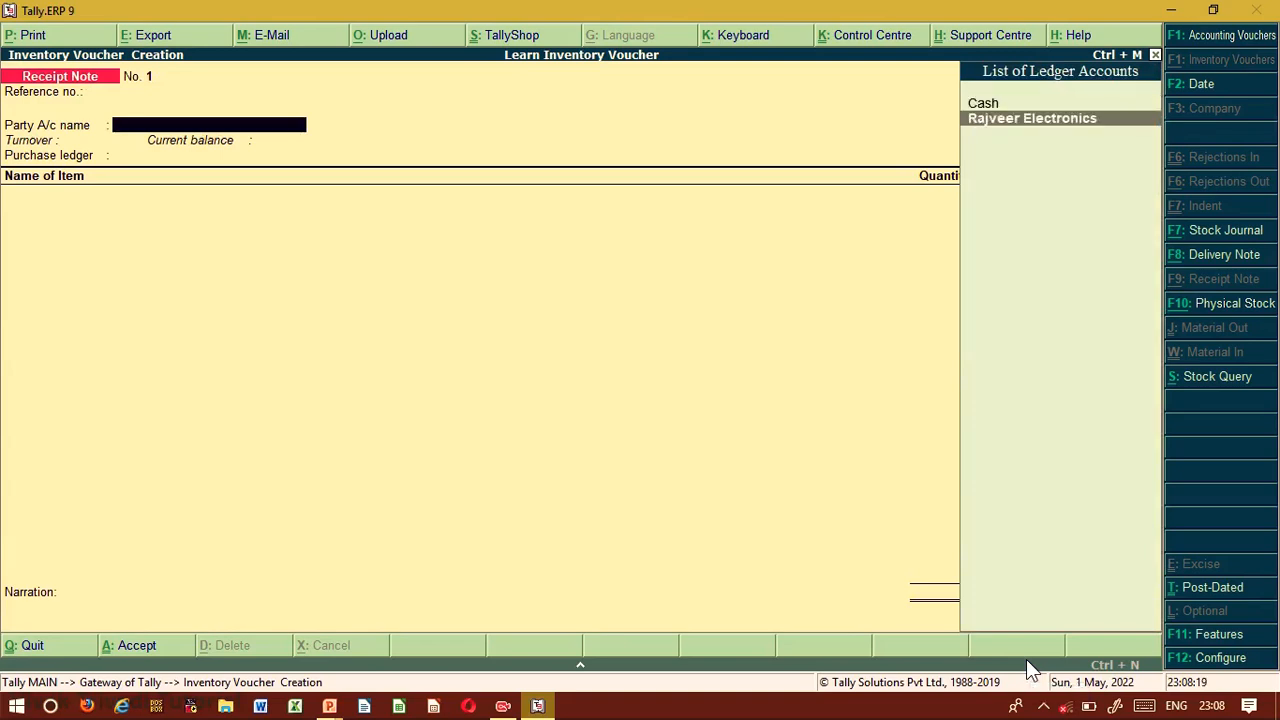
key(Return)
key(Return)
key(Return)
key(Return)
key(Return)
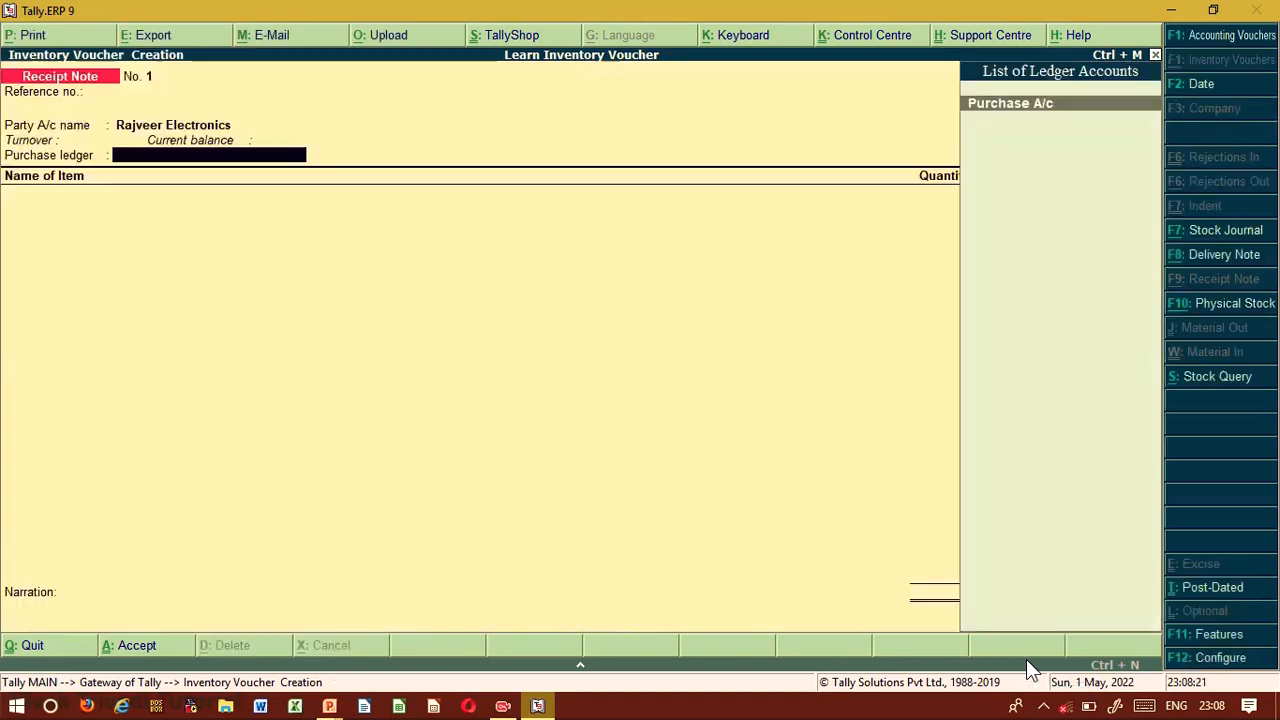
key(Return)
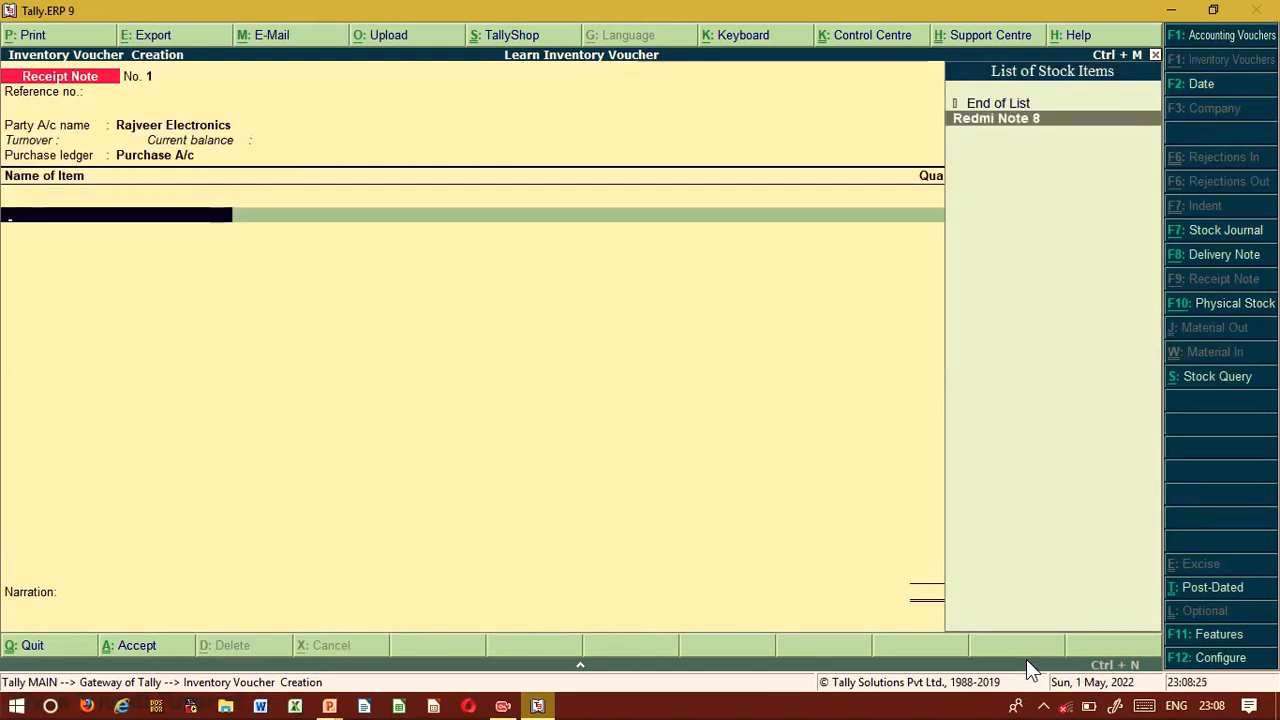
- Add the Redmi Note 8 item to the Receipt Note and assign it the new tracking number T-10
key(Return)
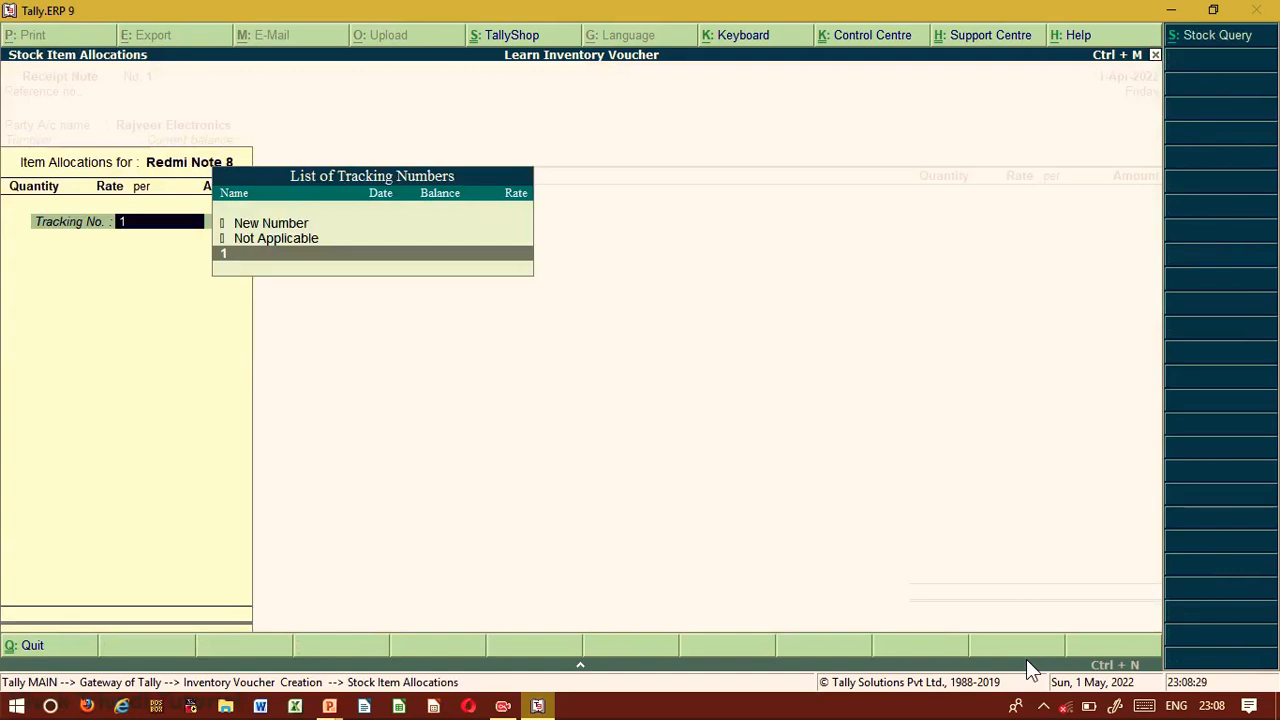
key(Up)
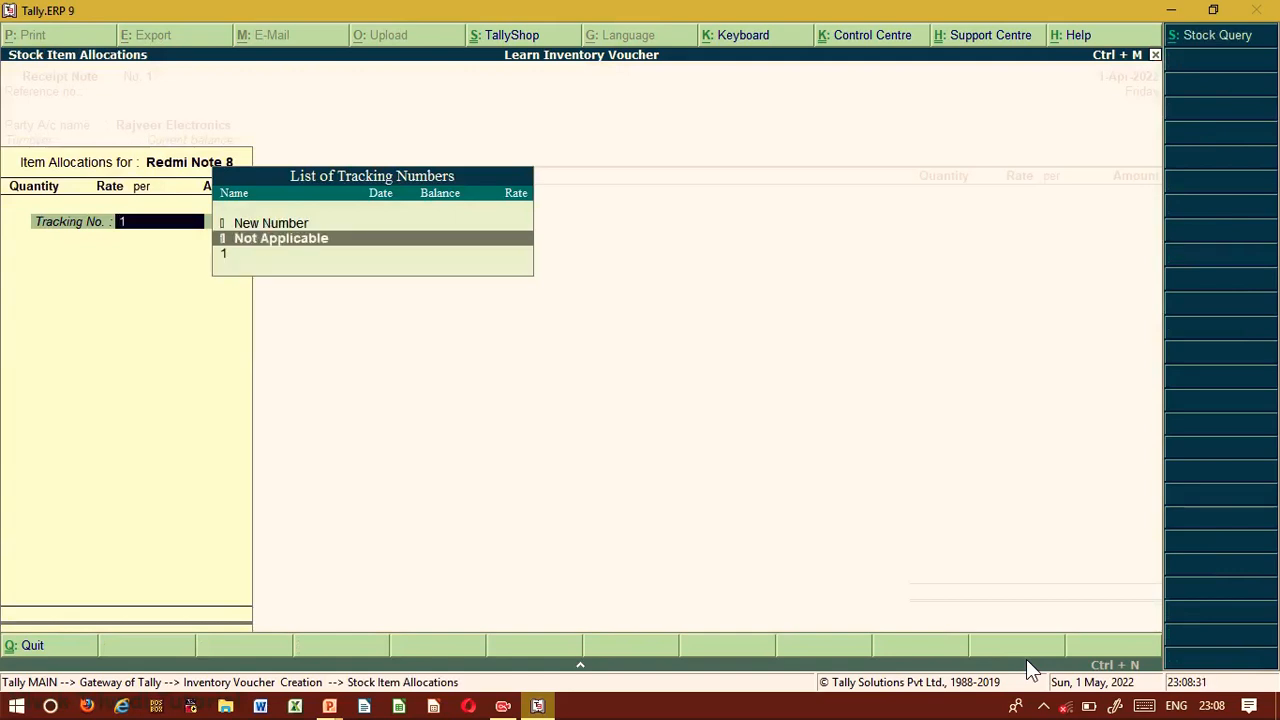
key(Up)
key(Return)
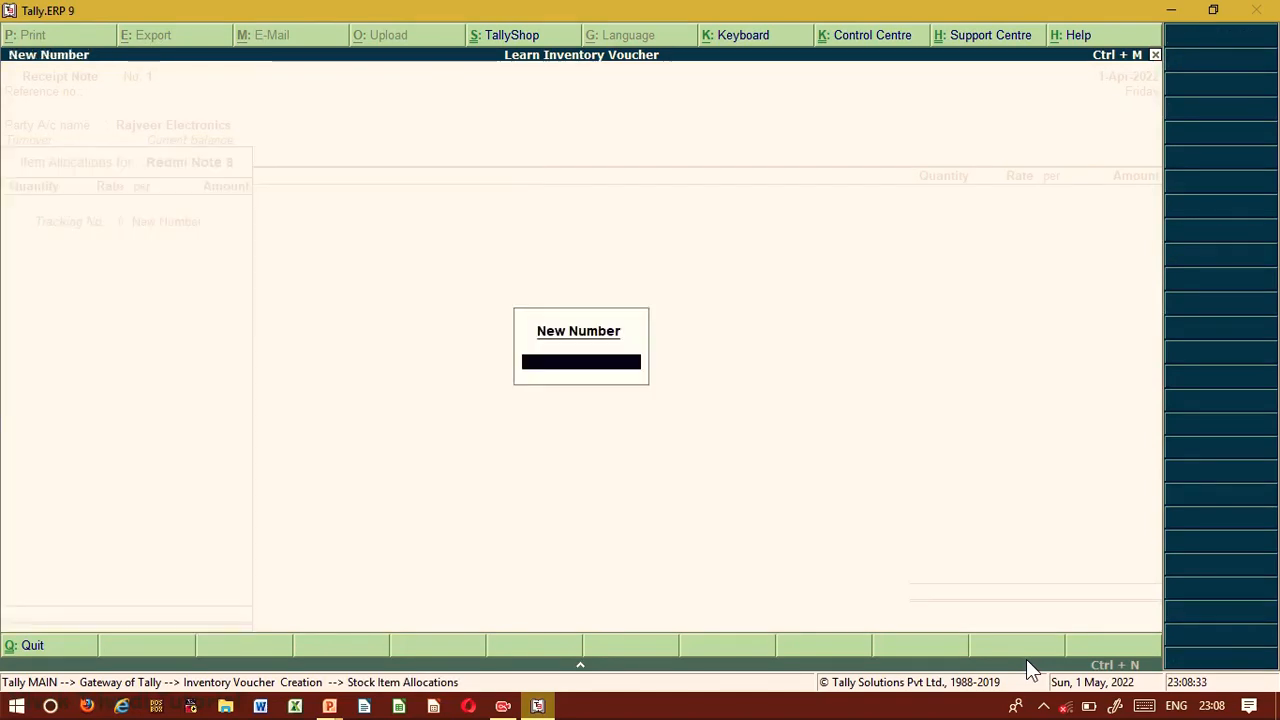
text(T-10)
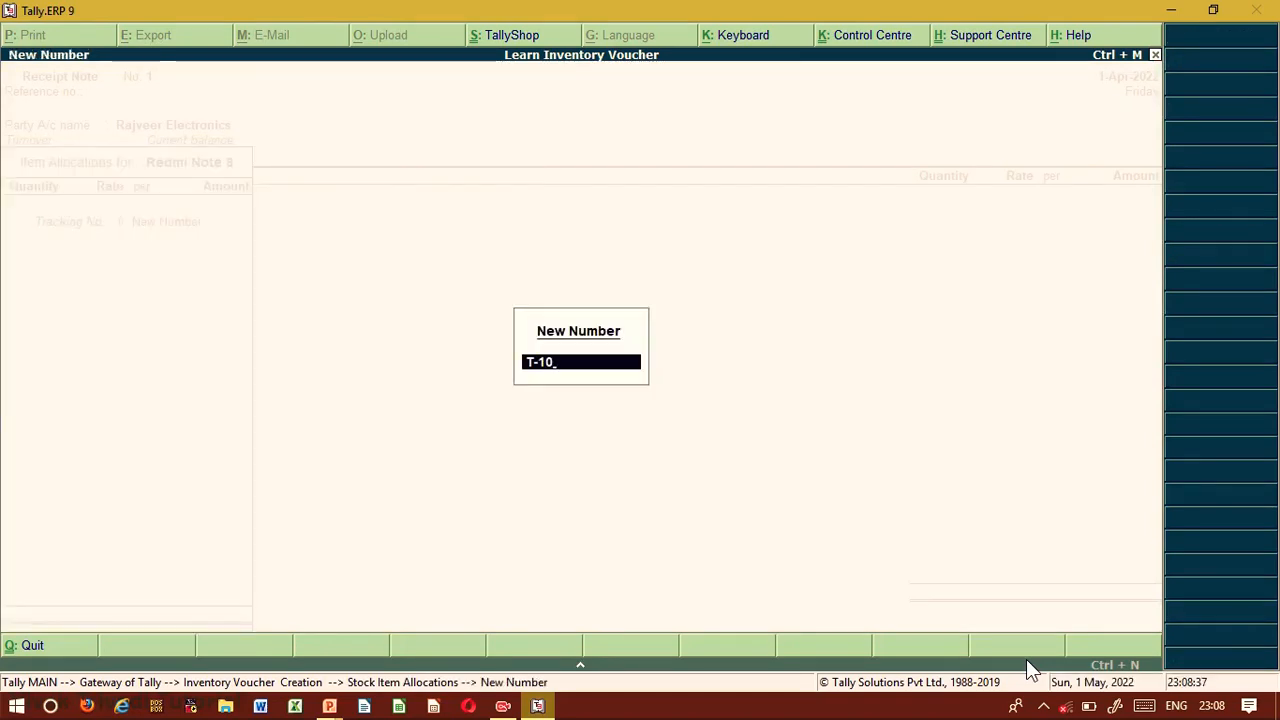
key(Return)
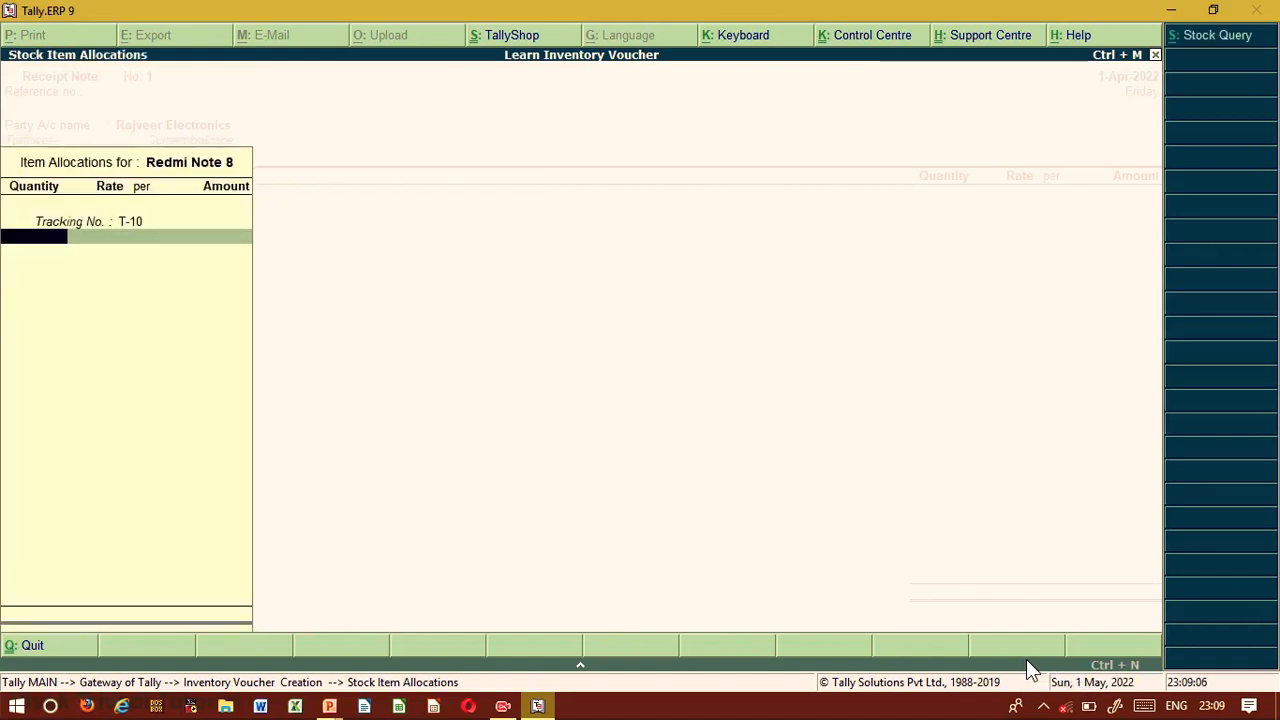
- Allocate a quantity of 5 pcs at a rate of 12000 to tracking number T-10
text(5)
key(Return)
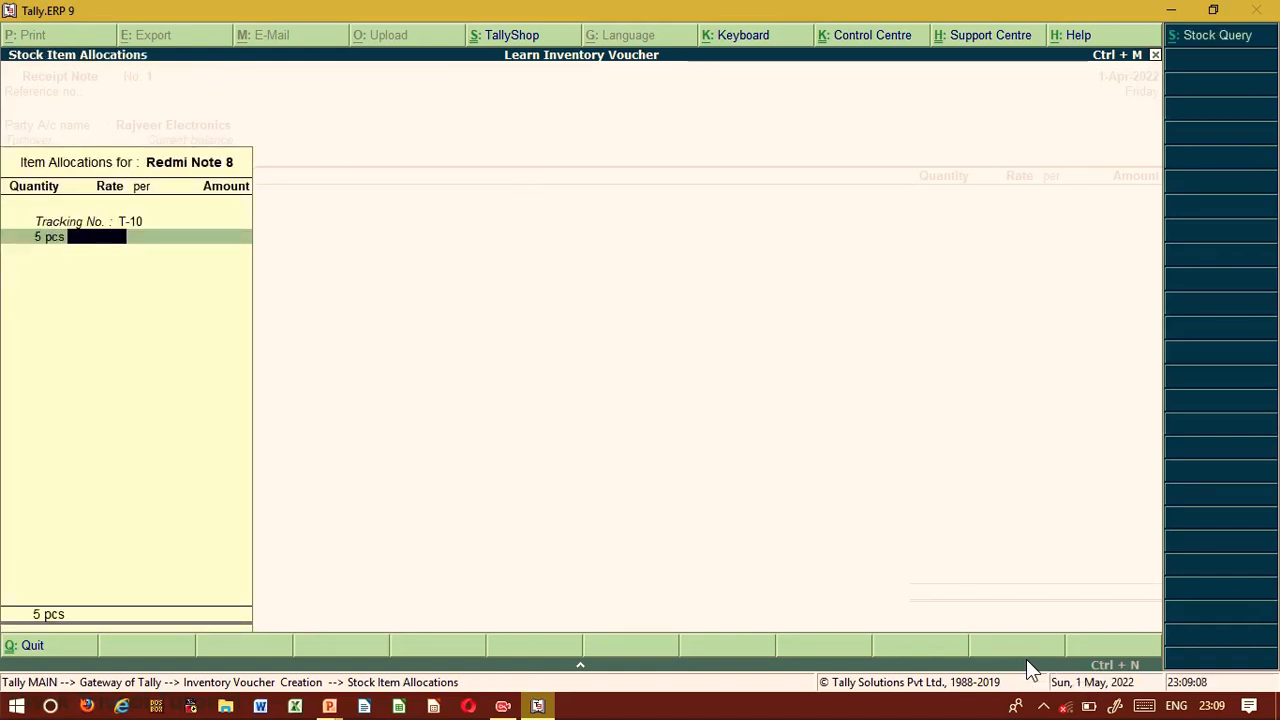
text(12000)
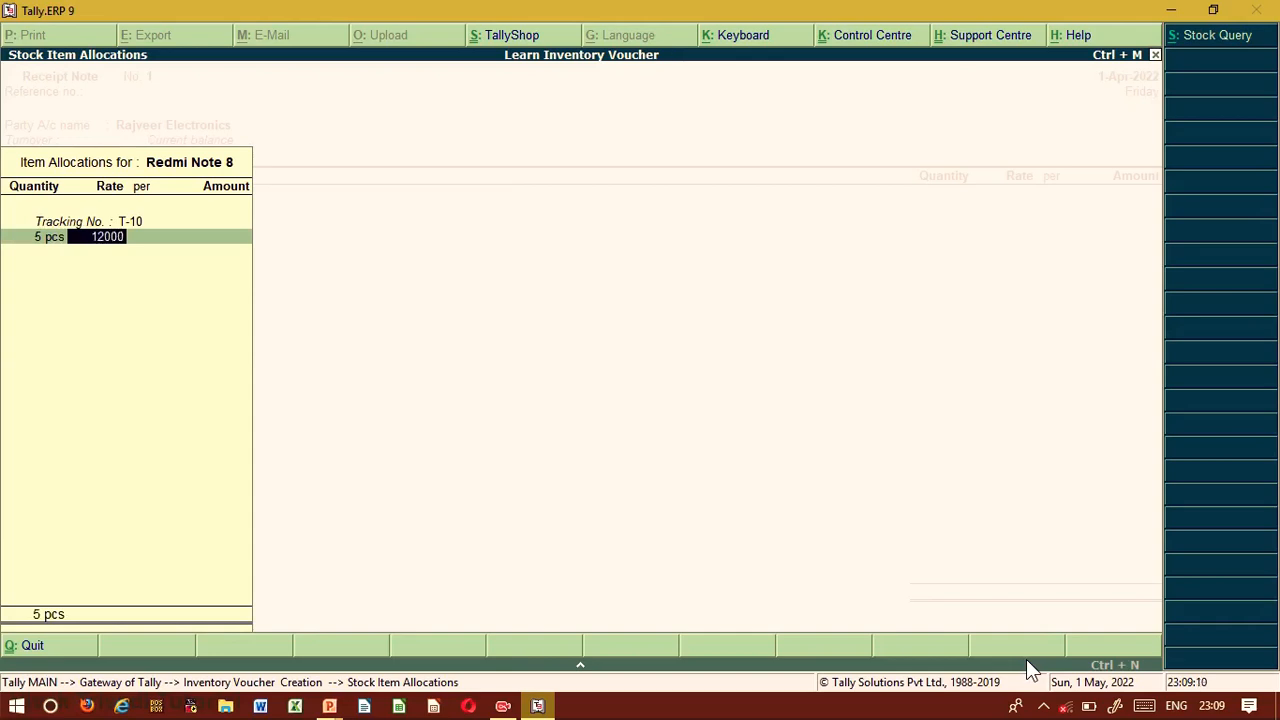
key(Return)
key(Return)
key(Return)
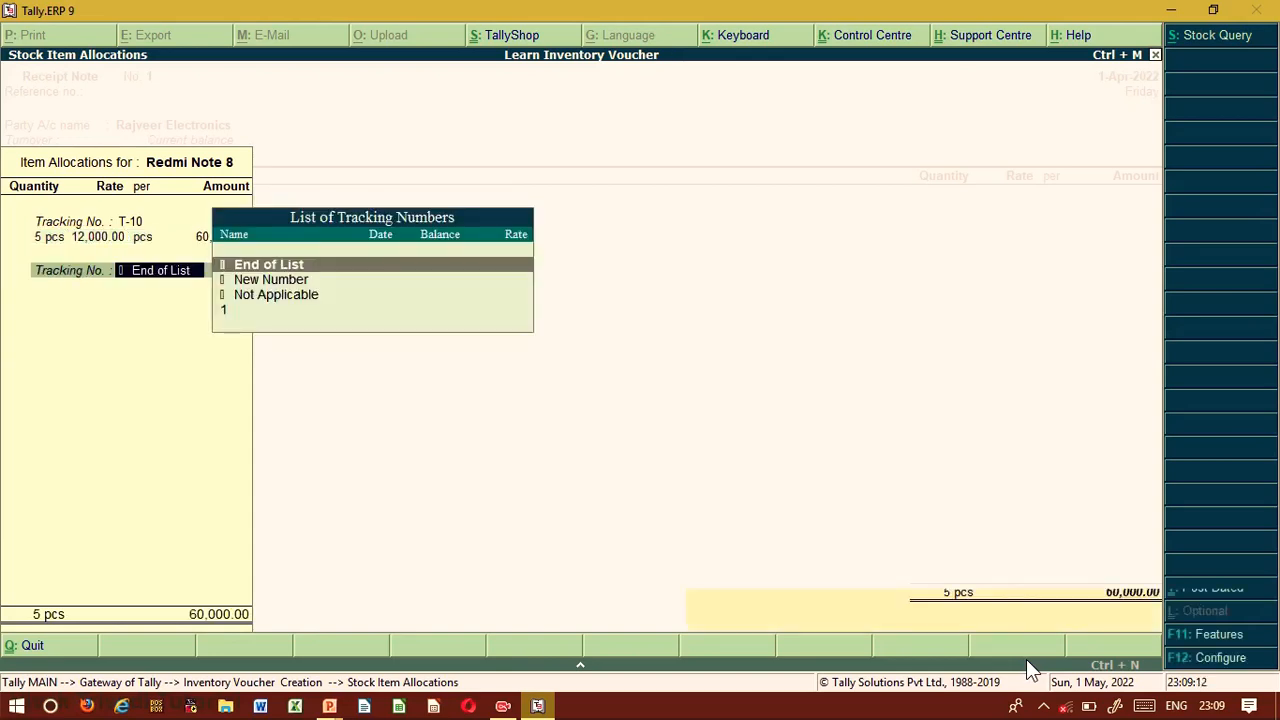
- End the allocation and item lists, save the Receipt Note without a narration, and return to the main menu
key(Return)
key(Return)
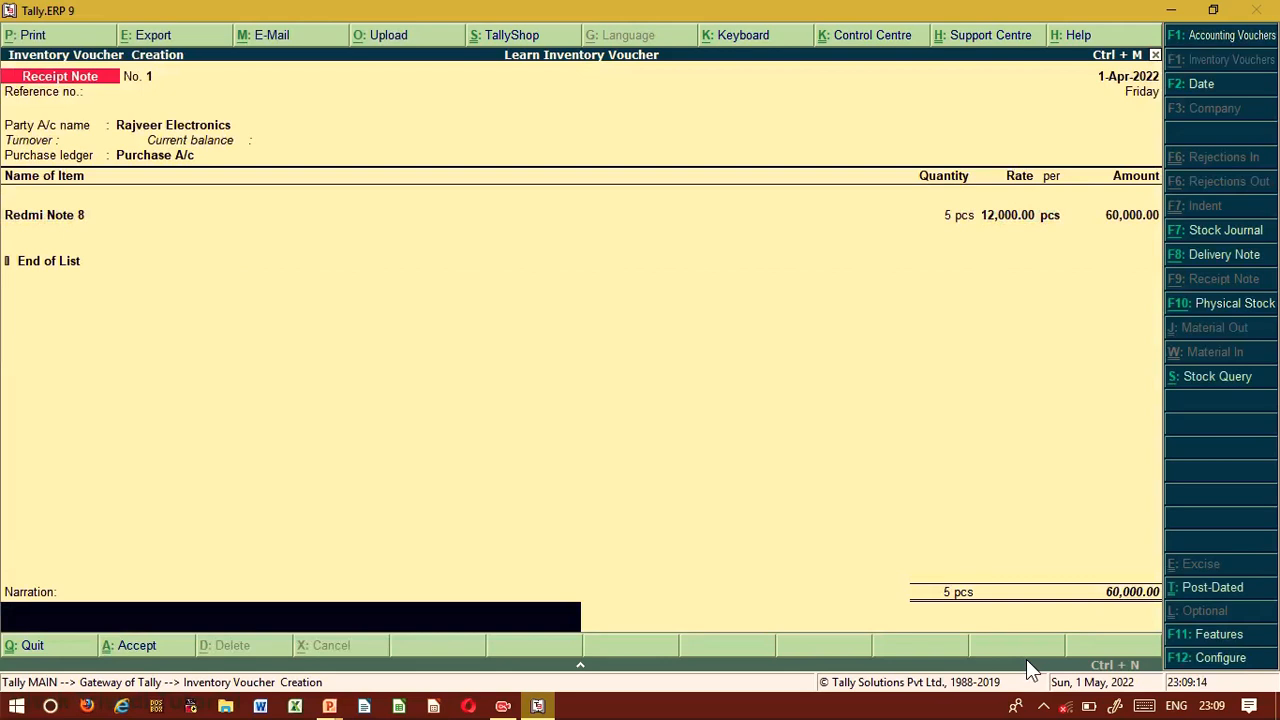
key(Return)
key(Return)
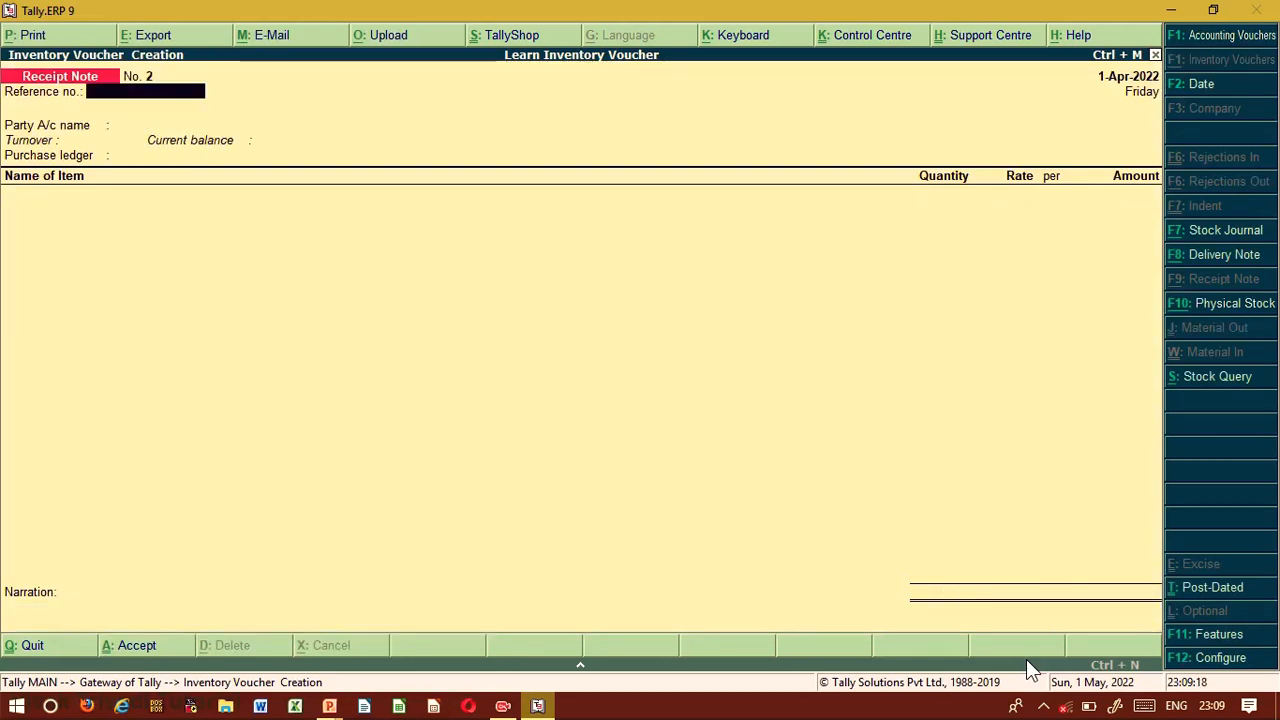
key(Escape)
key(Return)
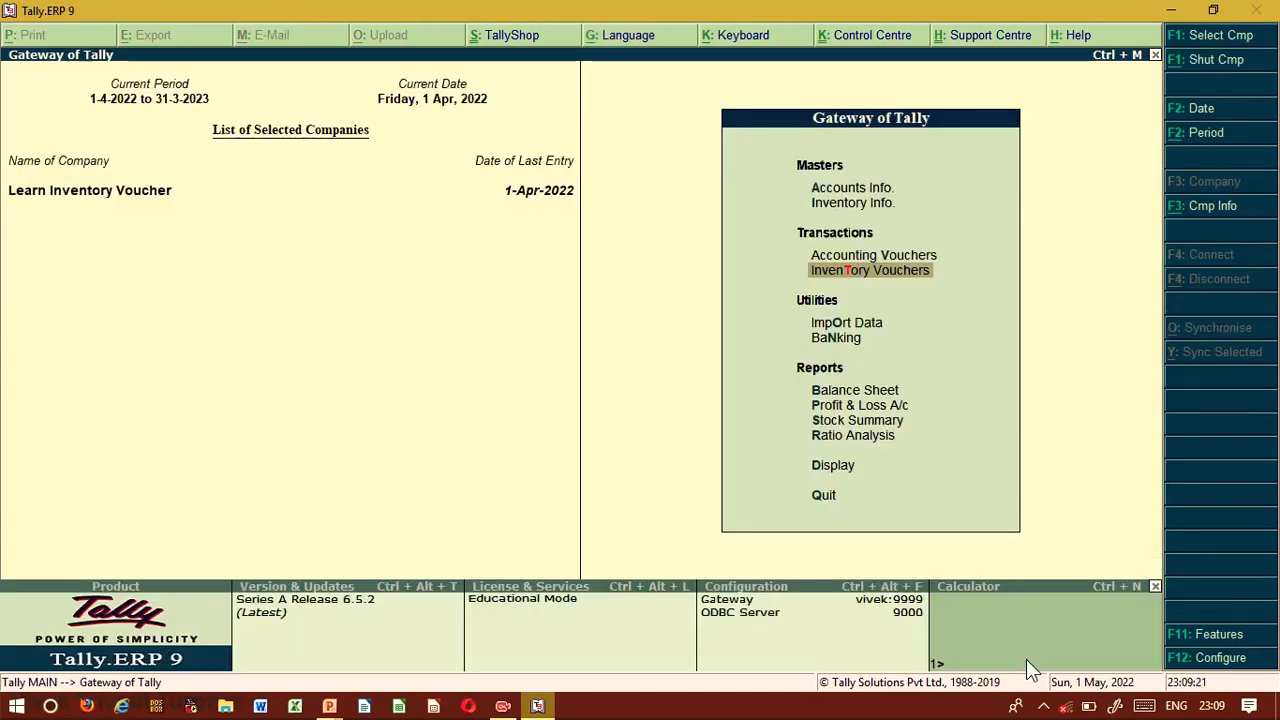
- Examine the stock summary down to the items in the Mobile group, and return to the main menu
key(Down)
key(Down)
key(Down)
key(Down)
key(Down)
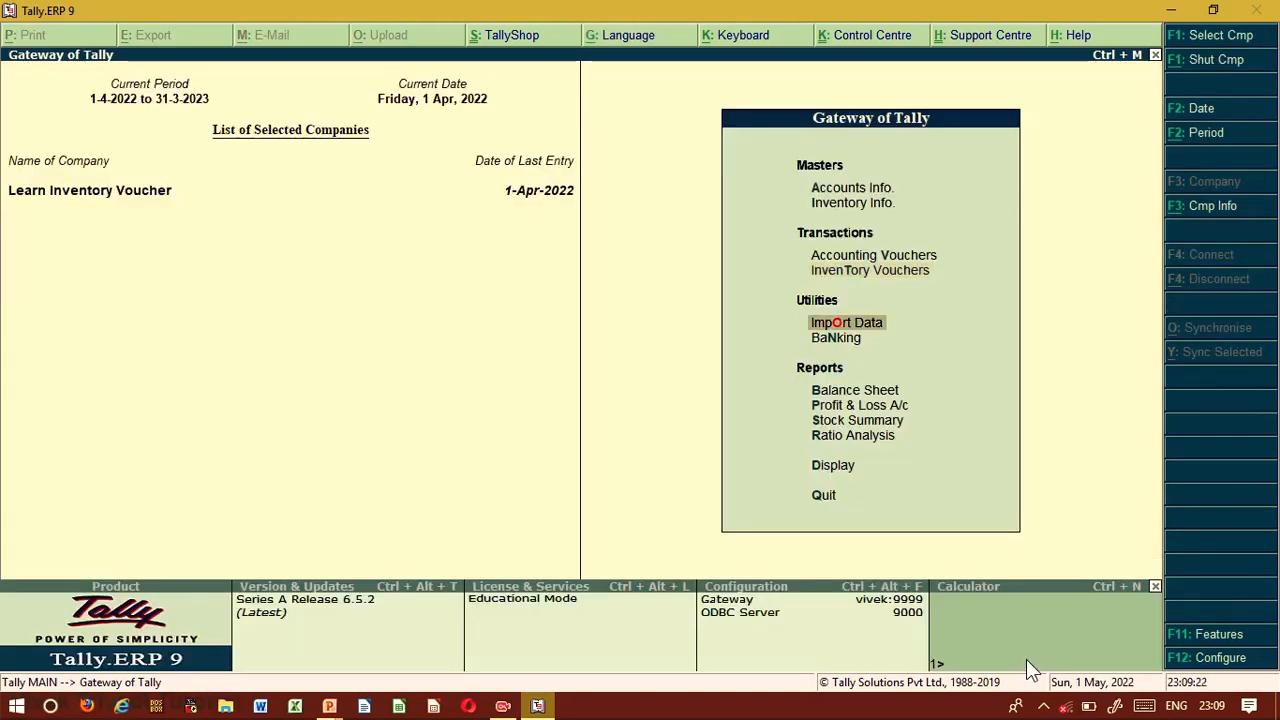
key(Return)
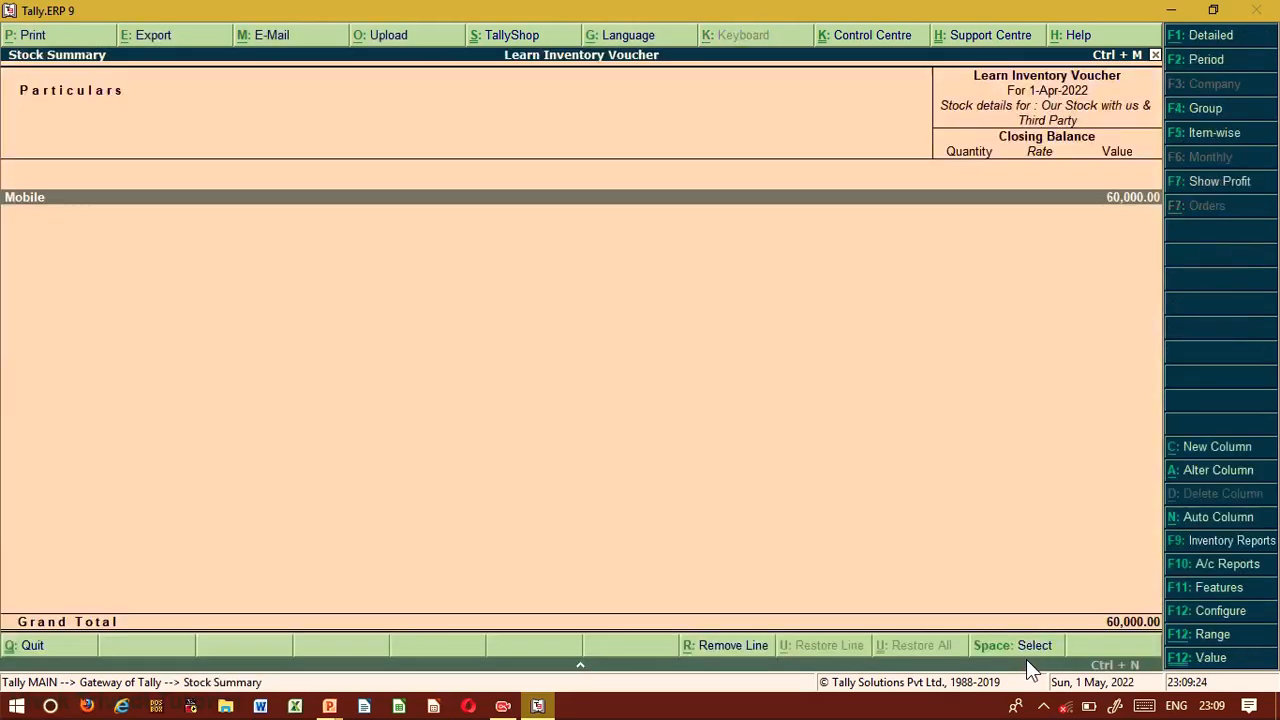
key(Return)
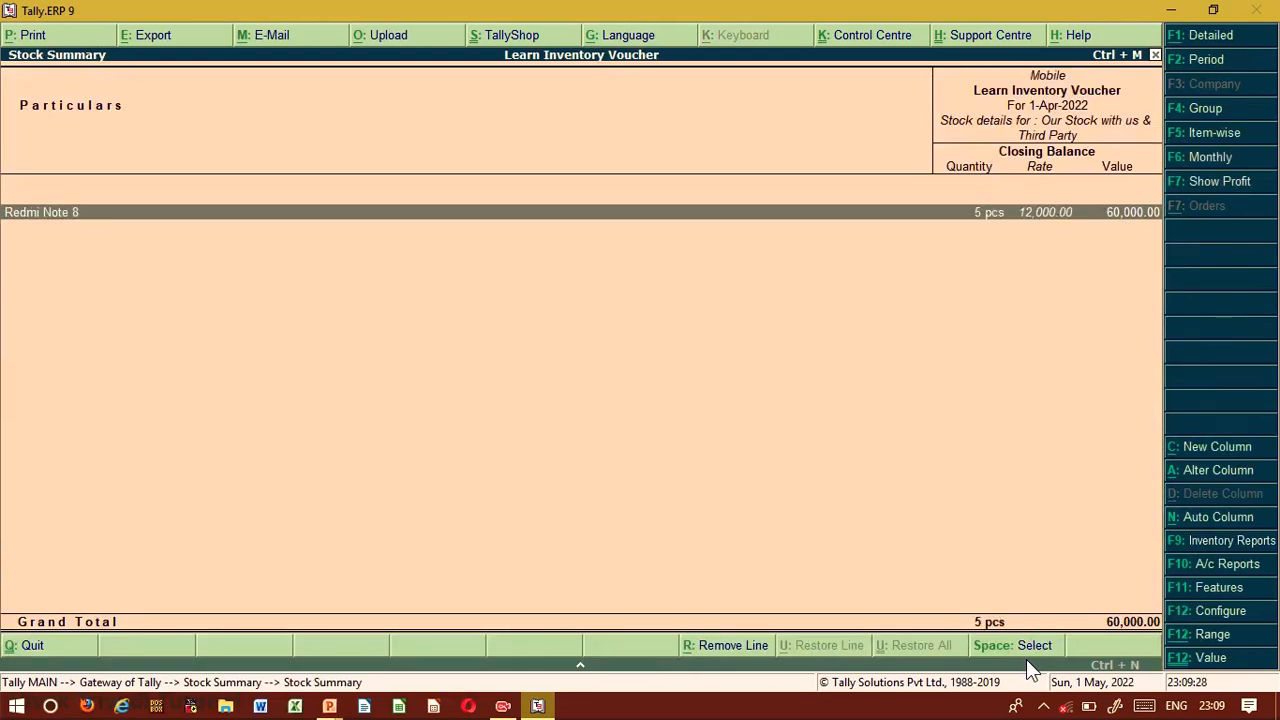
key(Escape)
key(Escape)
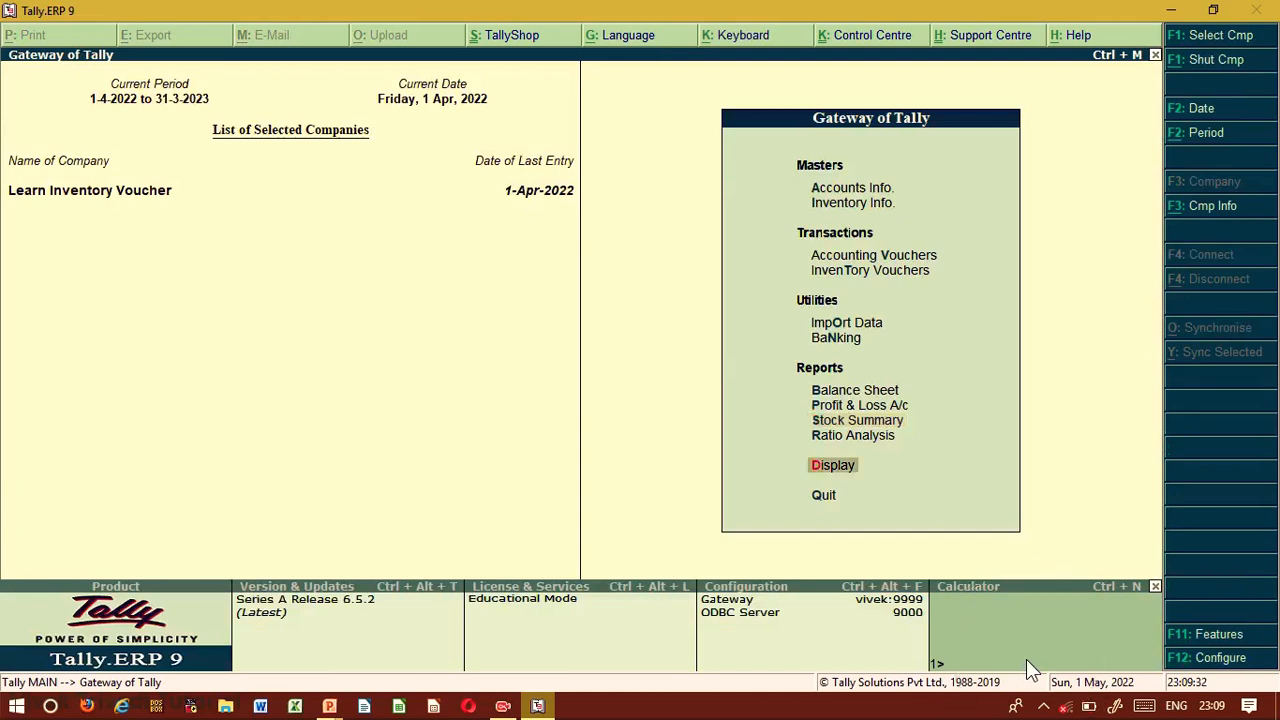
- Examine the ledger outstandings of Rajveer Electronics, and return to the main menu
key(d)
key(Down)
key(Down)
key(Down)
key(Return)
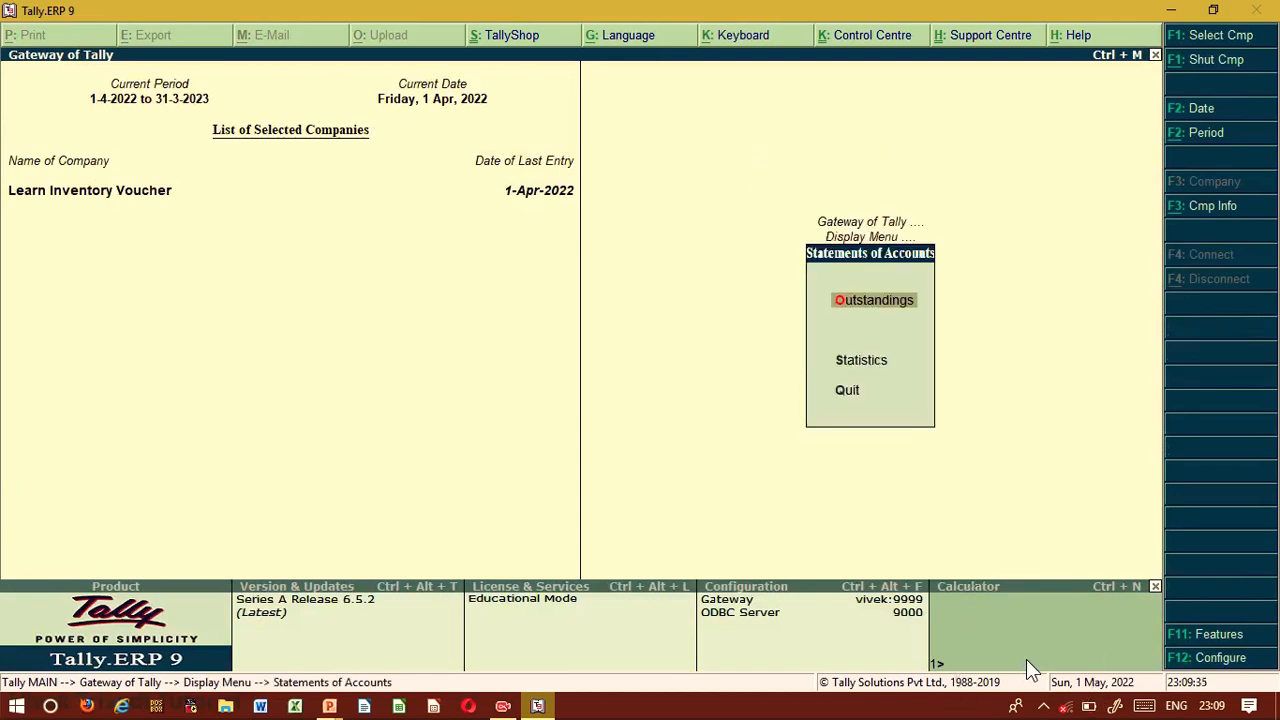
key(Return)
key(Down)
key(Down)
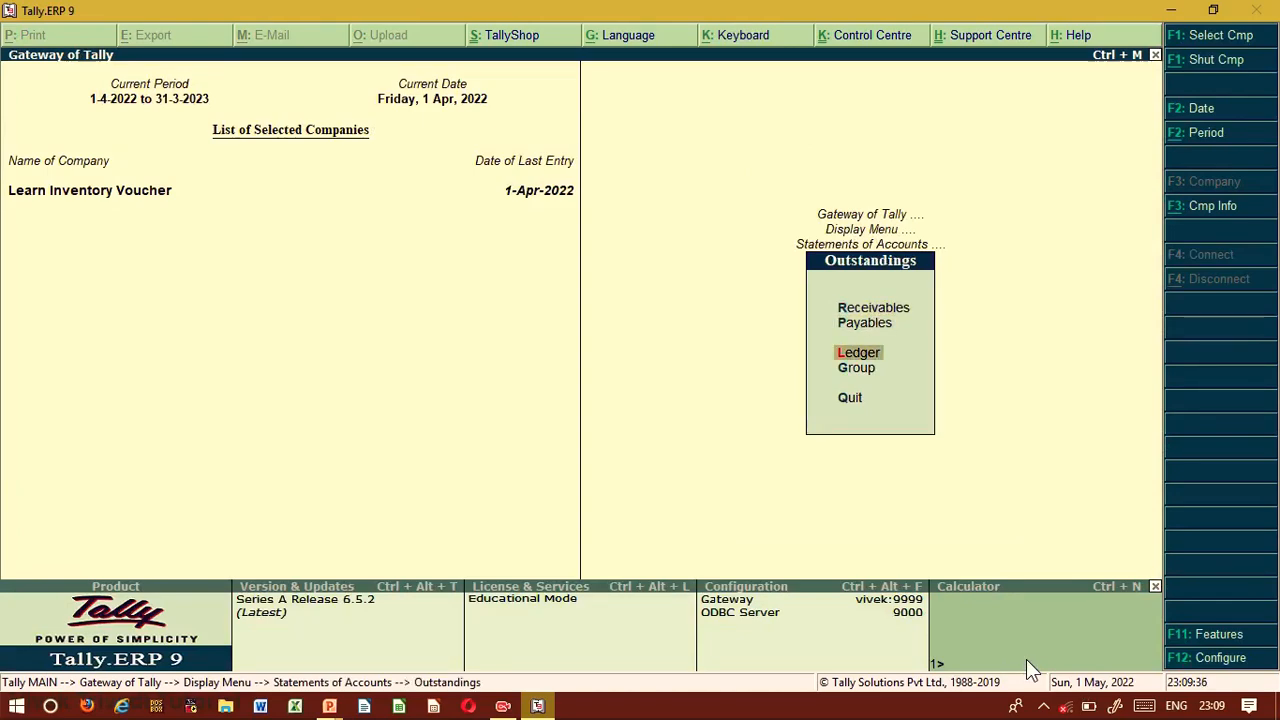
key(Return)
key(Return)
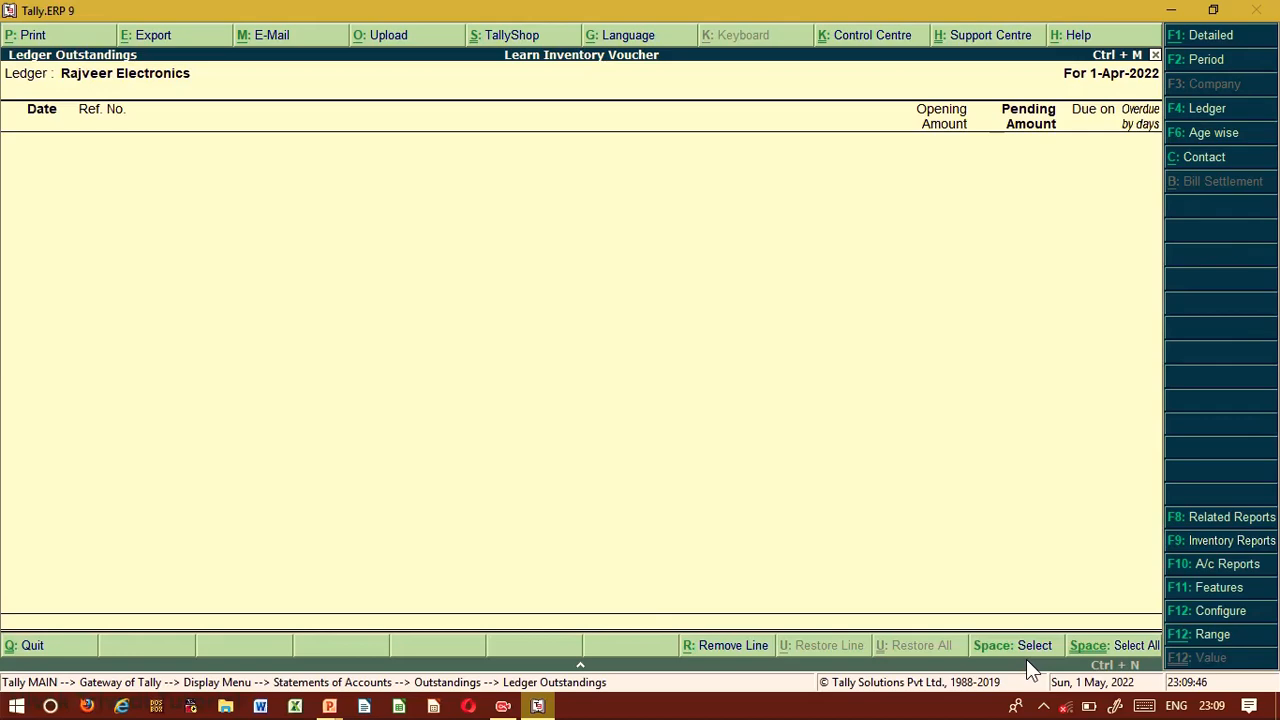
key(Escape)
key(Escape)
key(Escape)
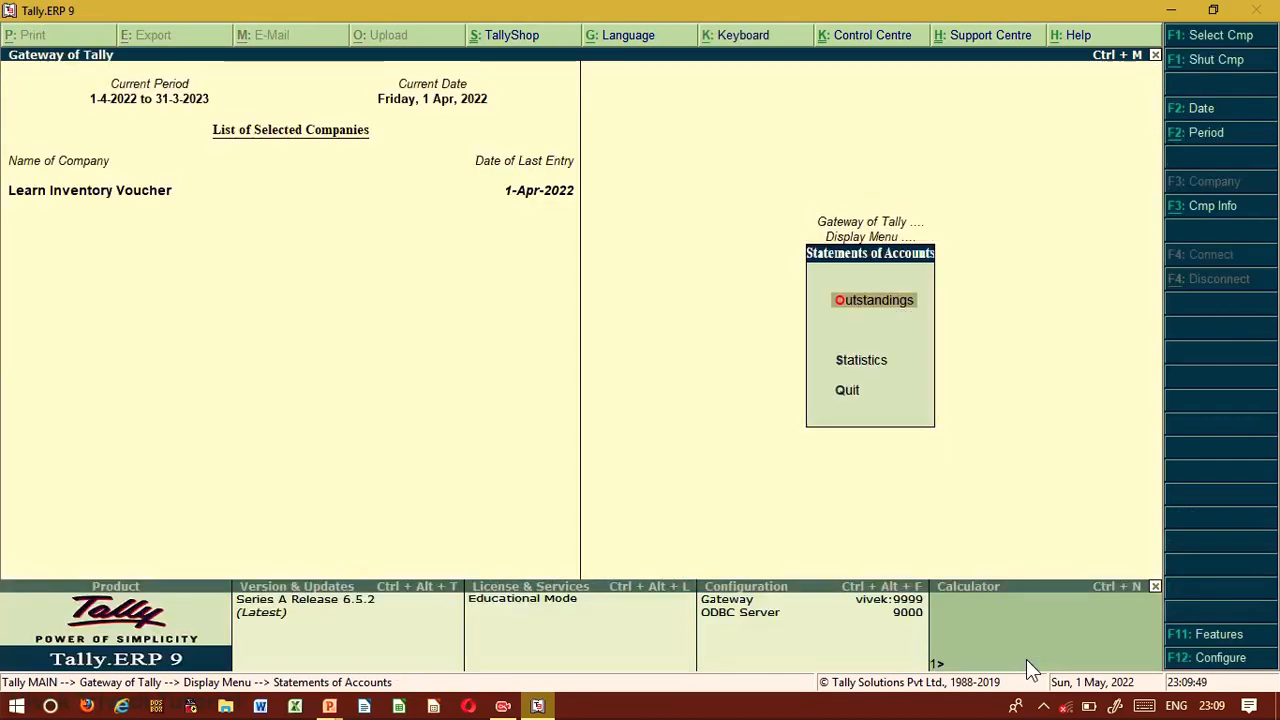
key(Escape)
key(Escape)
- Examine the Balance Sheet in detailed form to check current liabilities and closing stock, and close the report
key(Up)
key(Up)
key(Up)
key(Up)
key(Up)
key(Up)
key(Up)
key(Up)
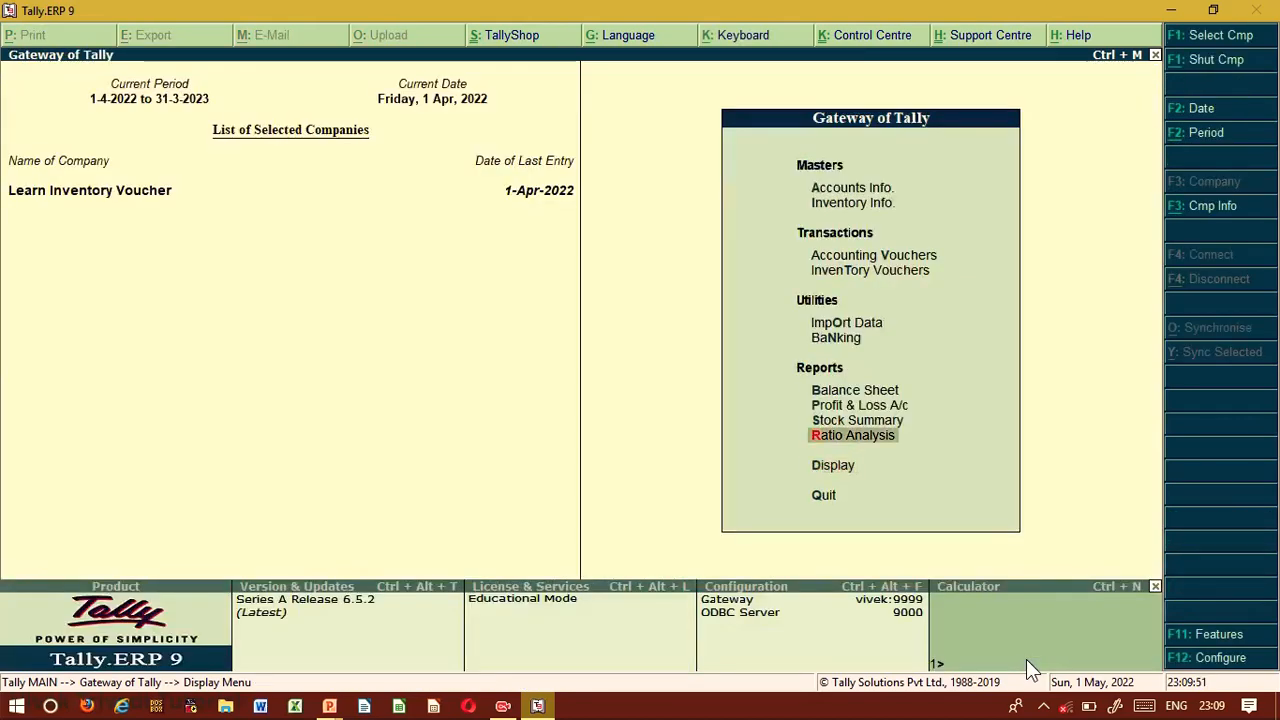
key(Down)
key(Down)
key(Down)
key(Down)
key(Down)
key(Down)
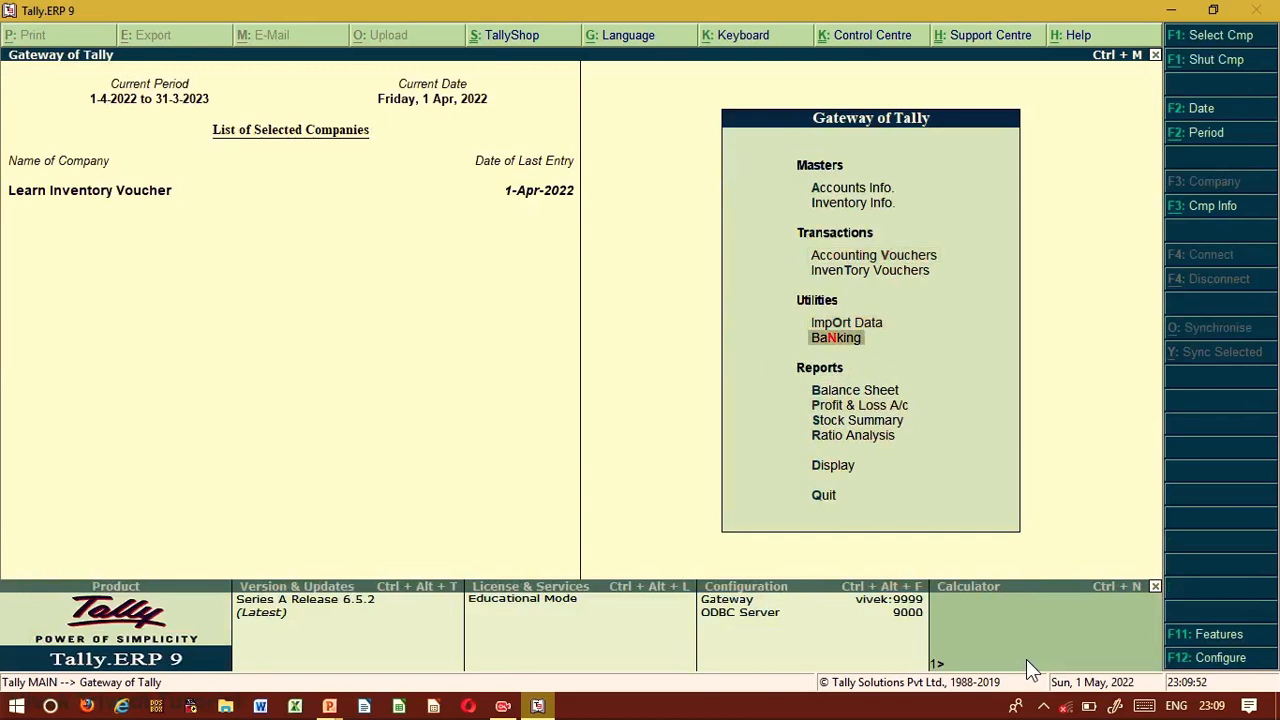
key(Up)
key(Up)
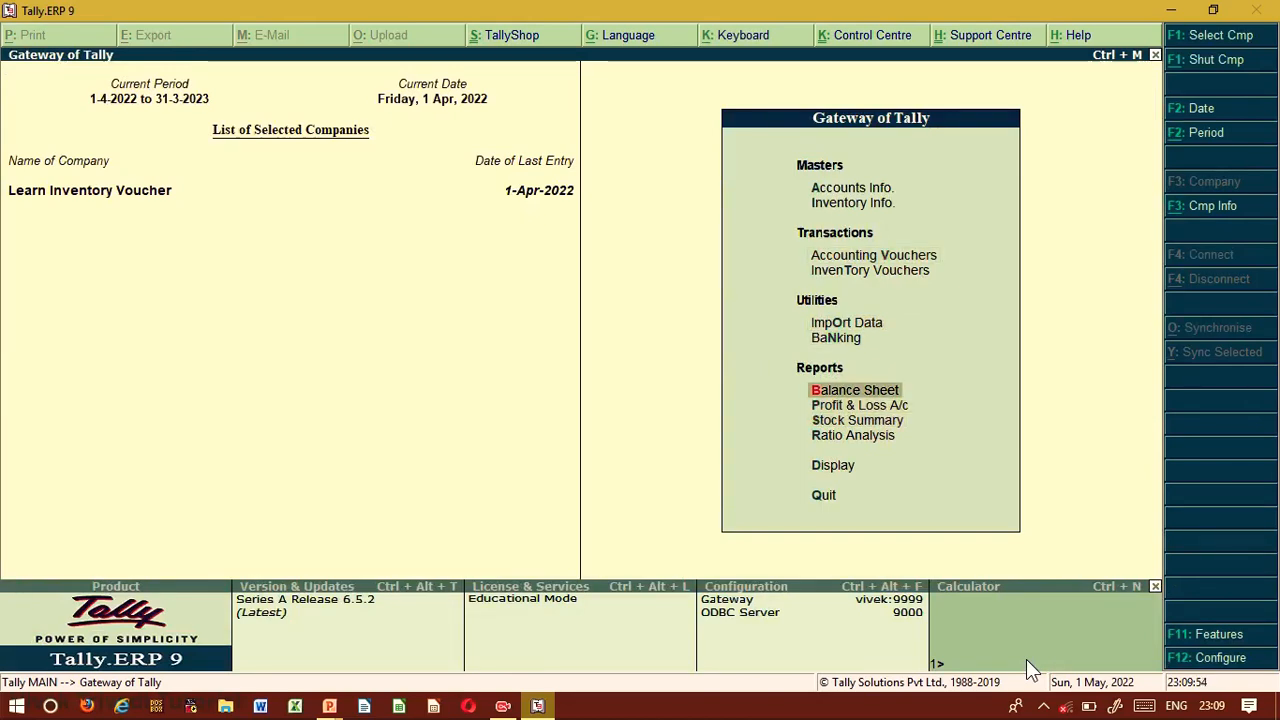
key(Return)
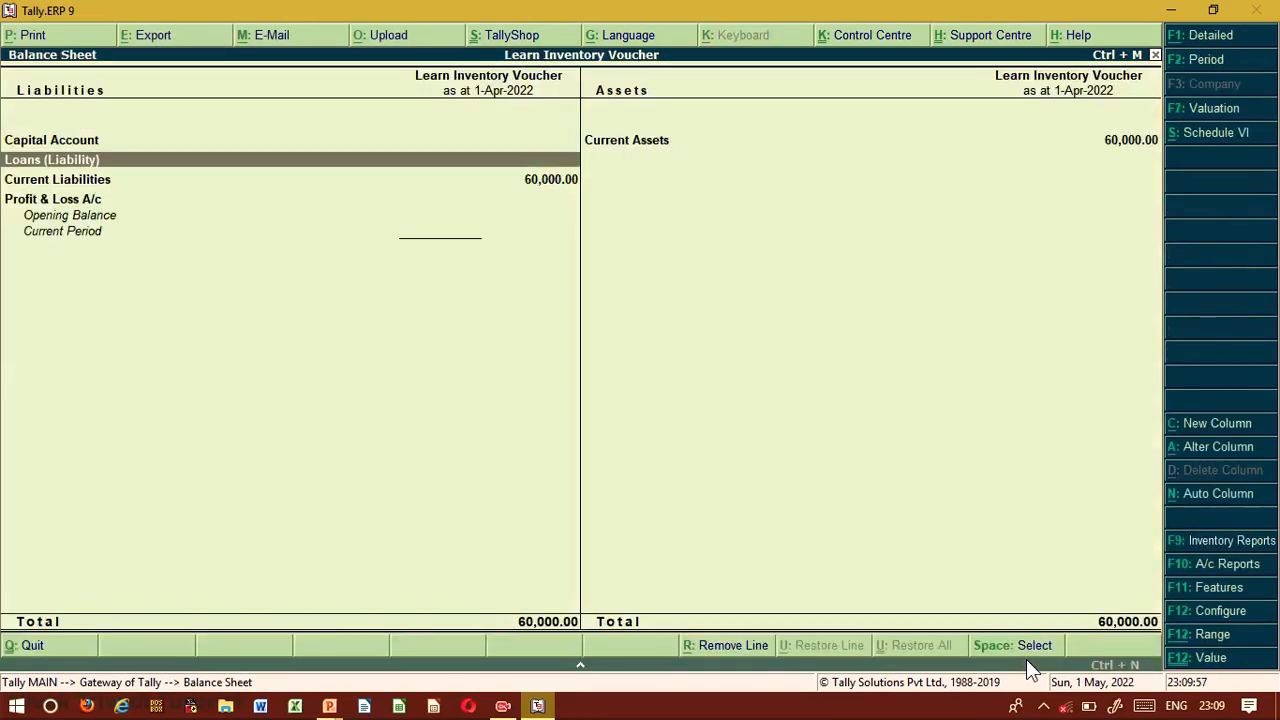
key(alt+F1)
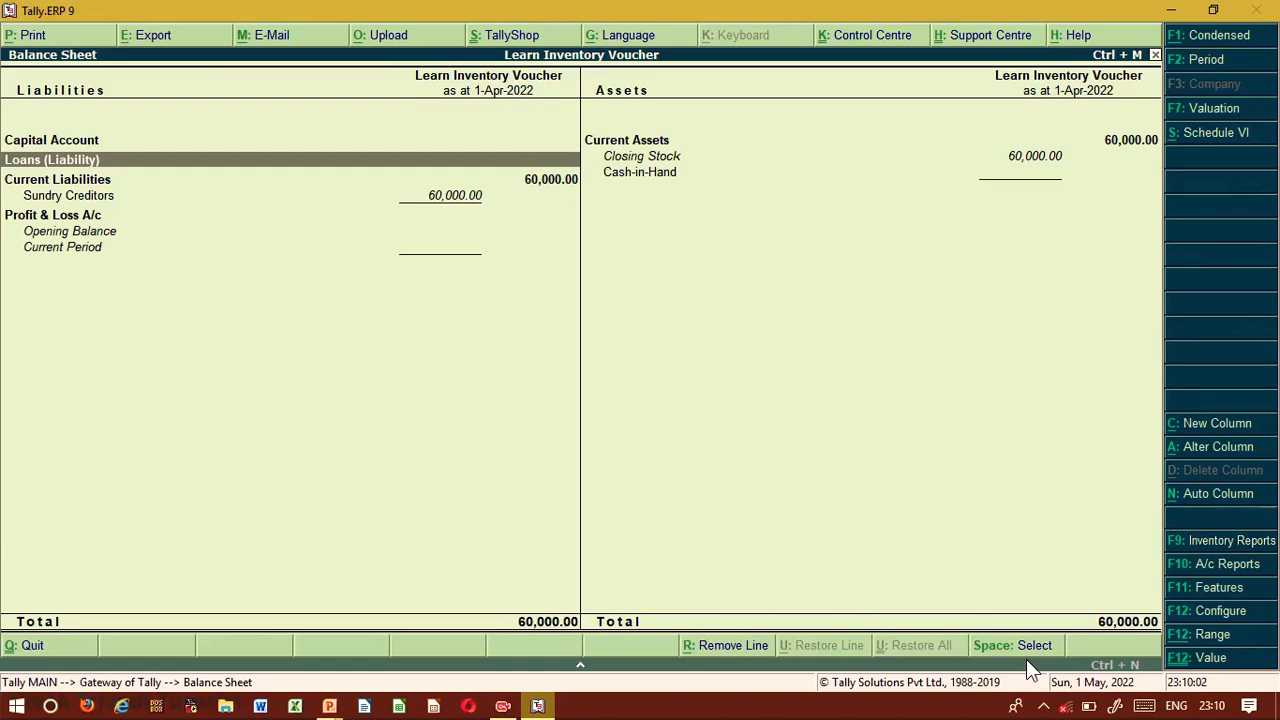
key(Escape)
- Open a new Purchase voucher and set its party account to Rajveer Electronics, leaving the supplier invoice number blank
key(v)
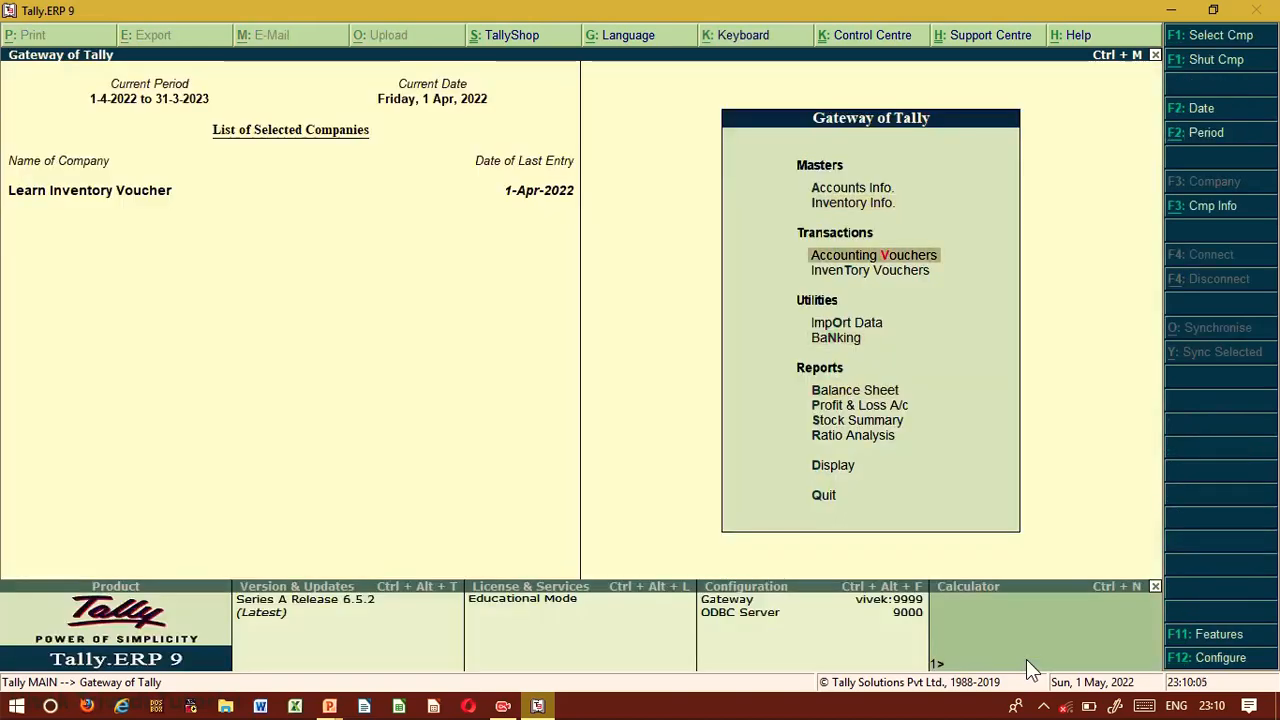
key(Return)
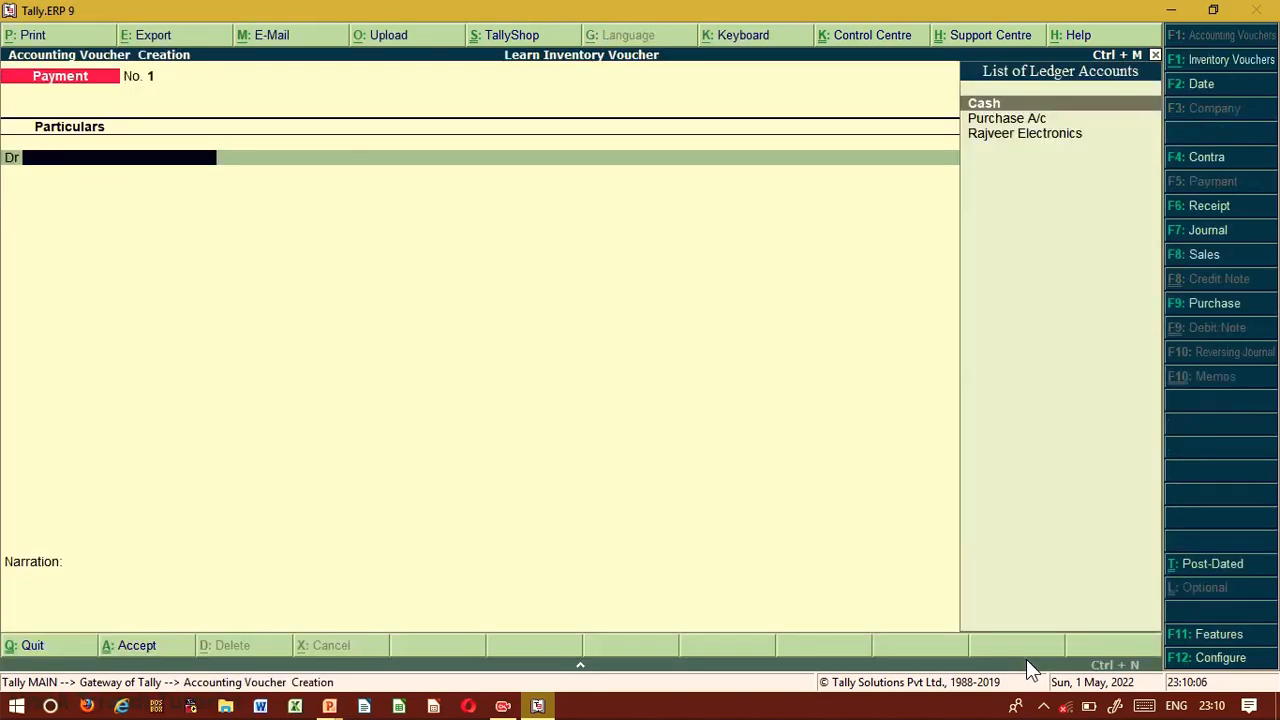
click(1210, 306)
key(Return)
key(Return)
key(Down)
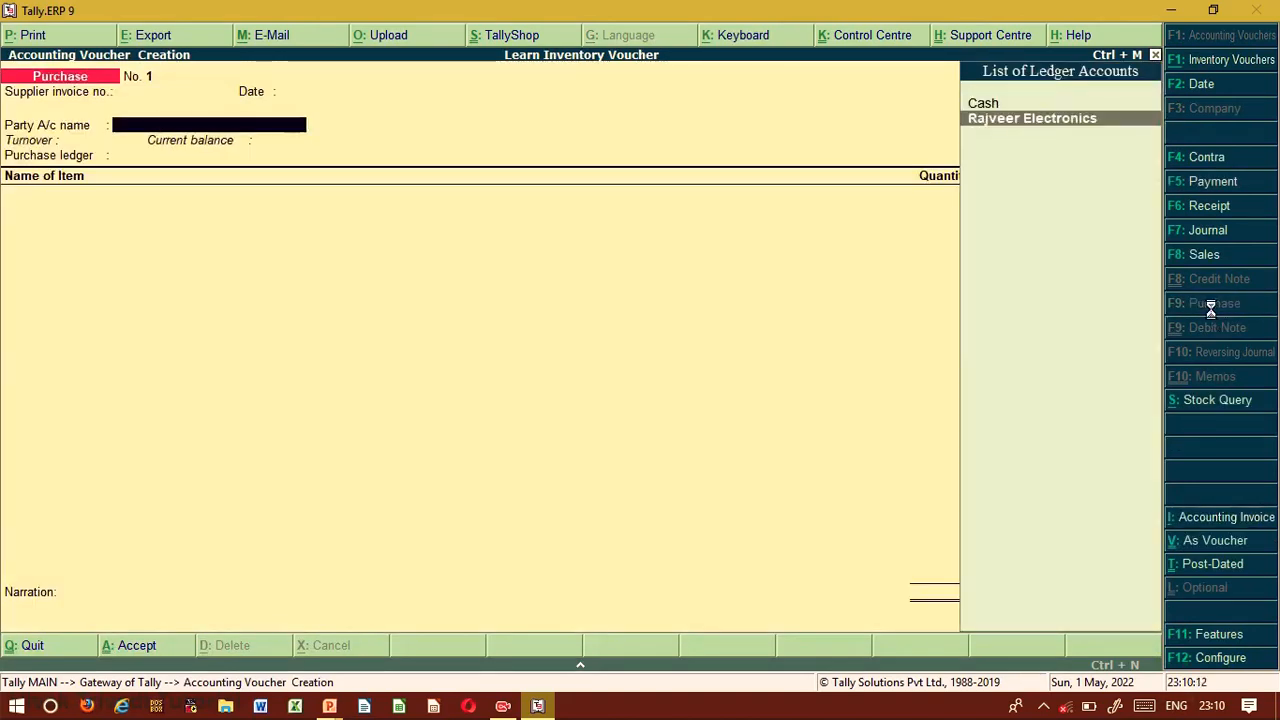
key(Return)
key(Return)
key(BackSpace)
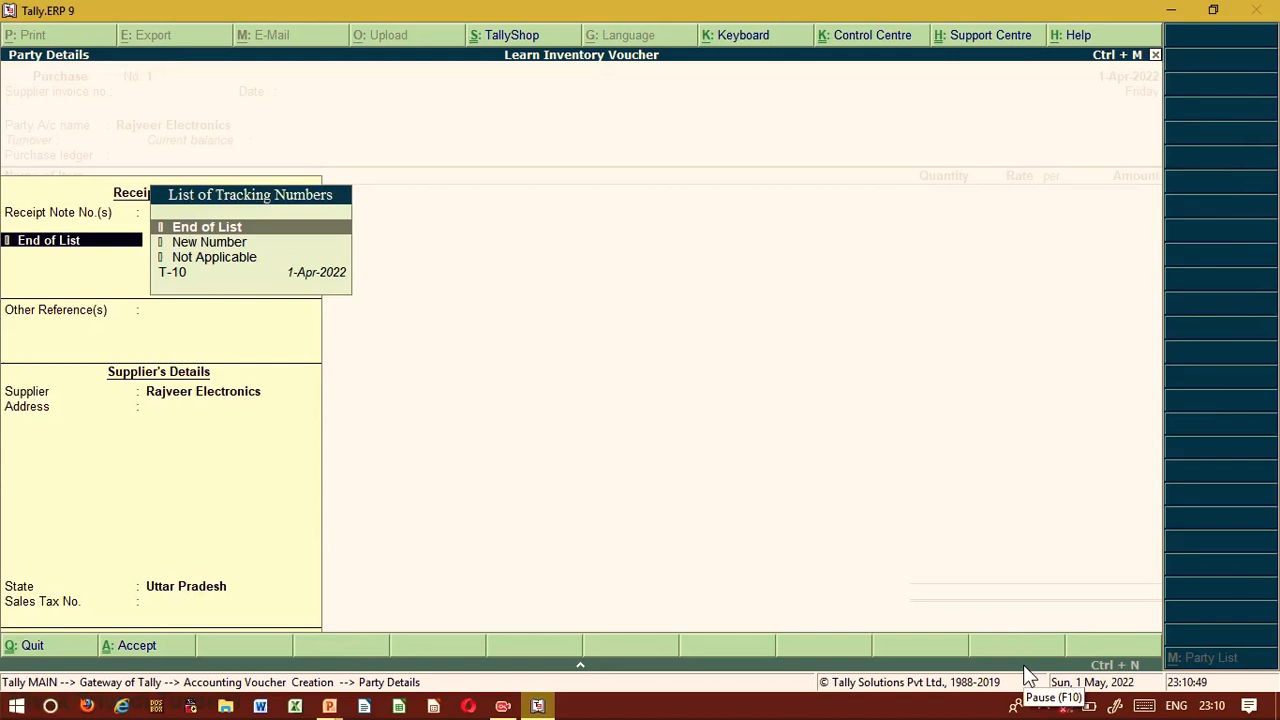
- Link tracking number T-10 to the purchase as its receipt note, and accept the supplier's details
key(Down)
key(Up)
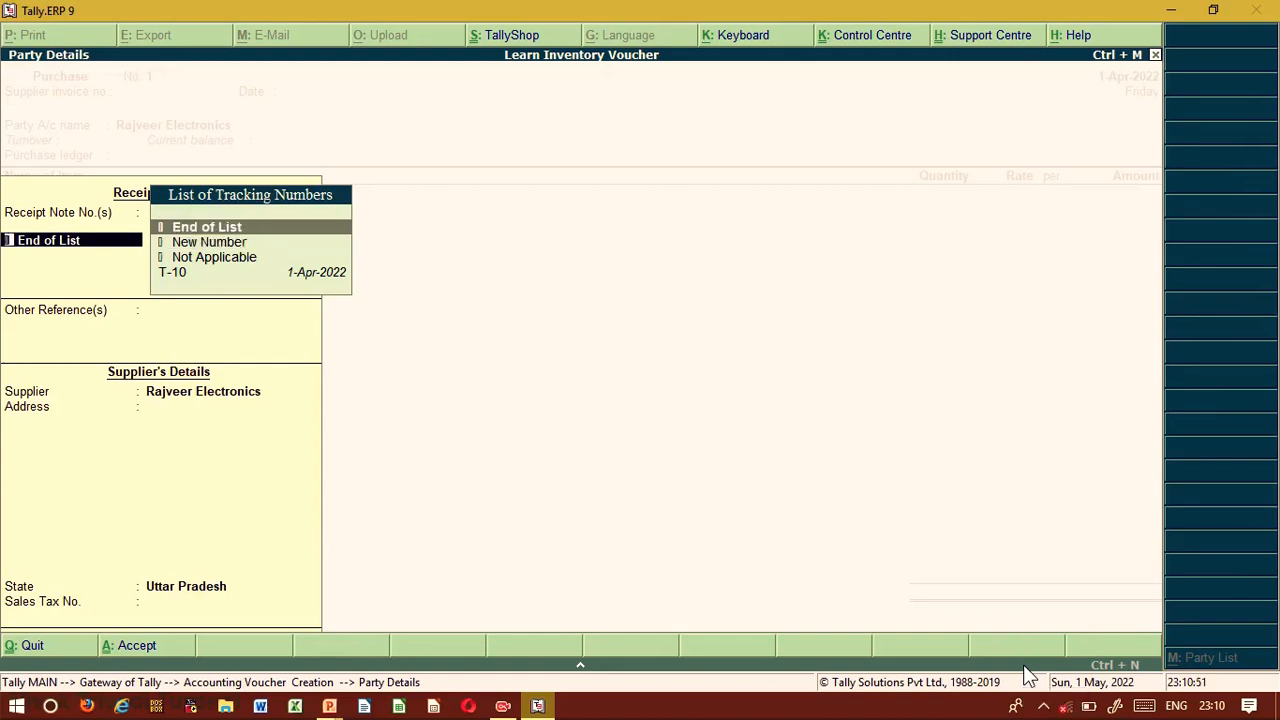
key(Down)
key(Down)
key(Down)
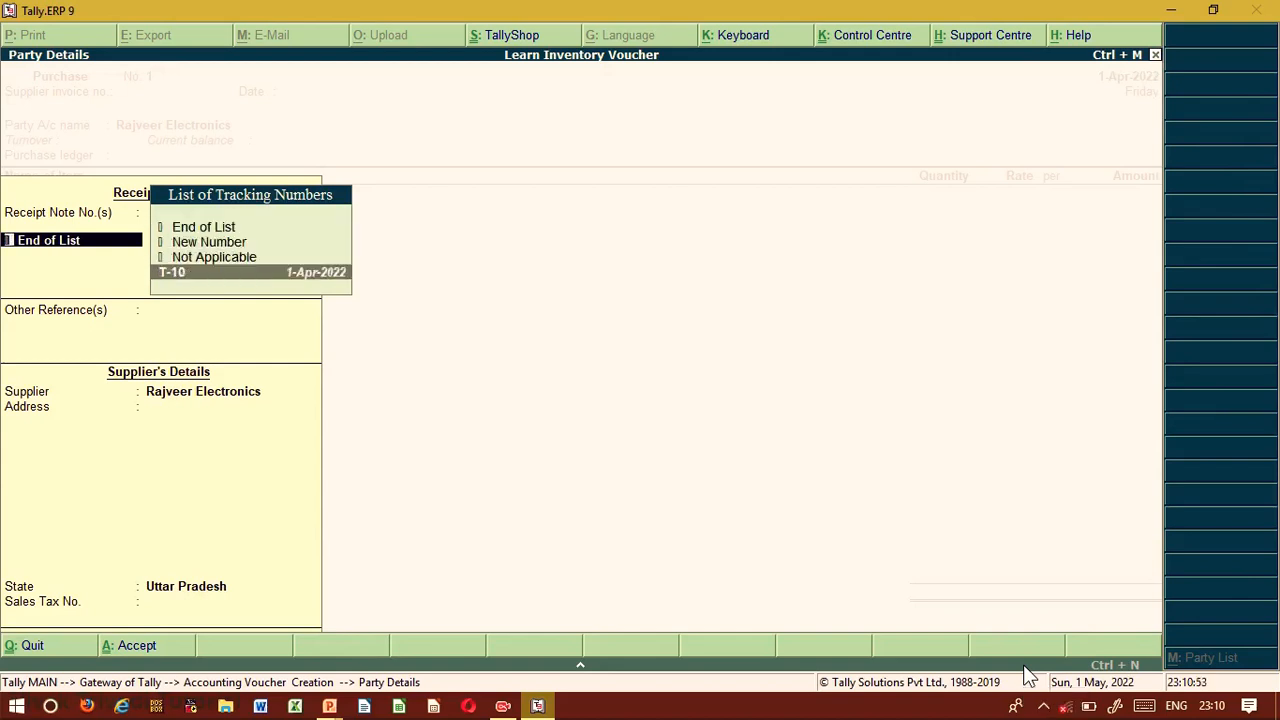
key(Return)
key(Return)
key(Return)
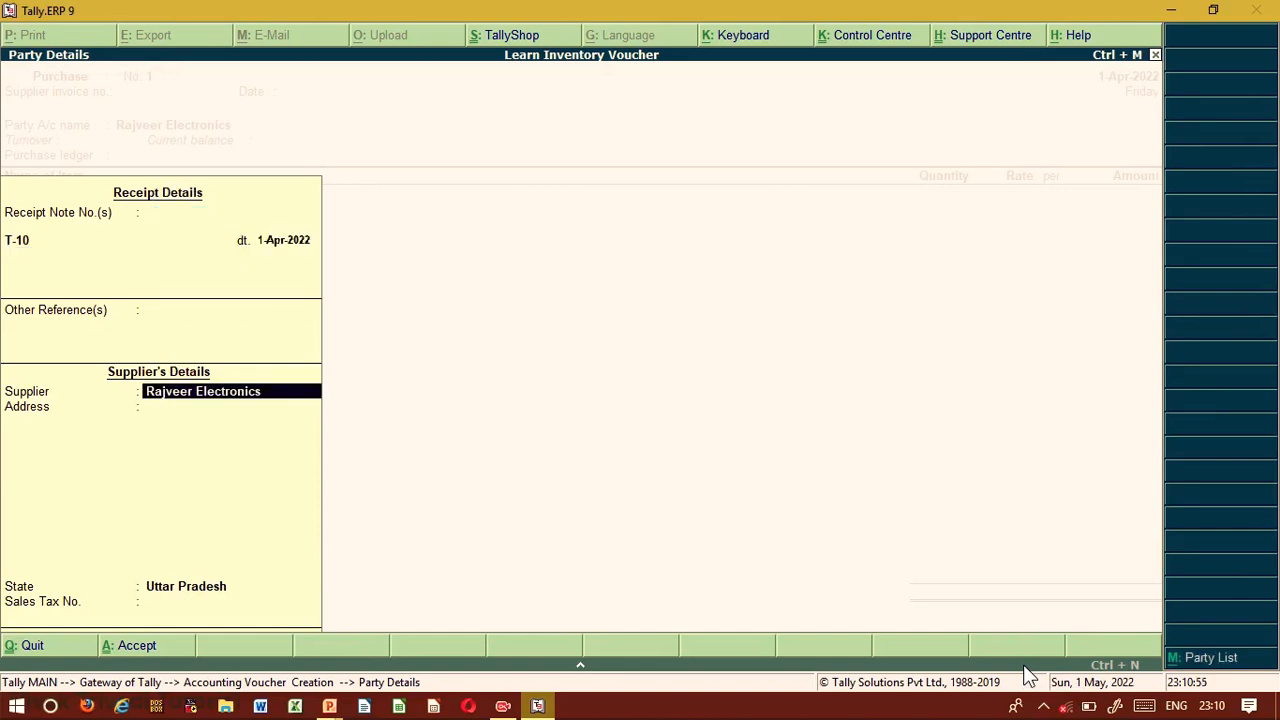
key(Return)
key(Return)
key(Return)
key(Return)
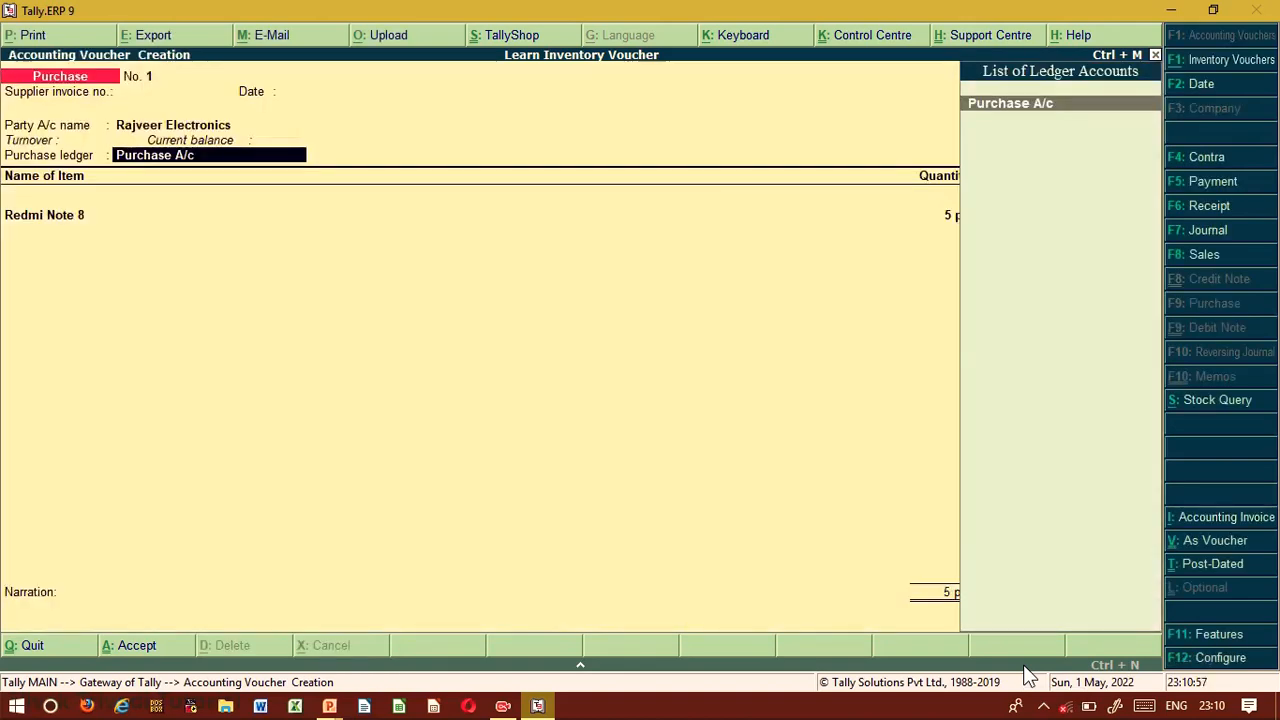
- Accept Purchase A/c and 5 pcs of Redmi Note 8 at 12,000 under tracking number T-10, and save the Purchase voucher
key(Return)
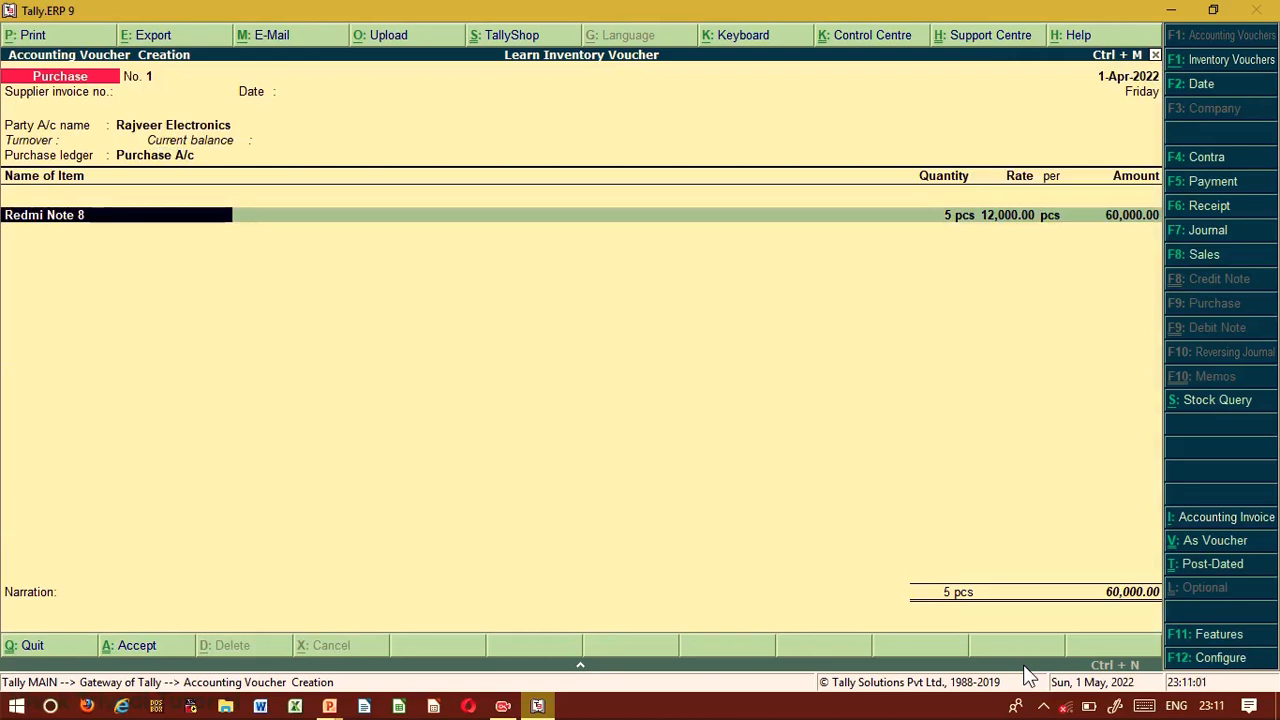
key(Return)
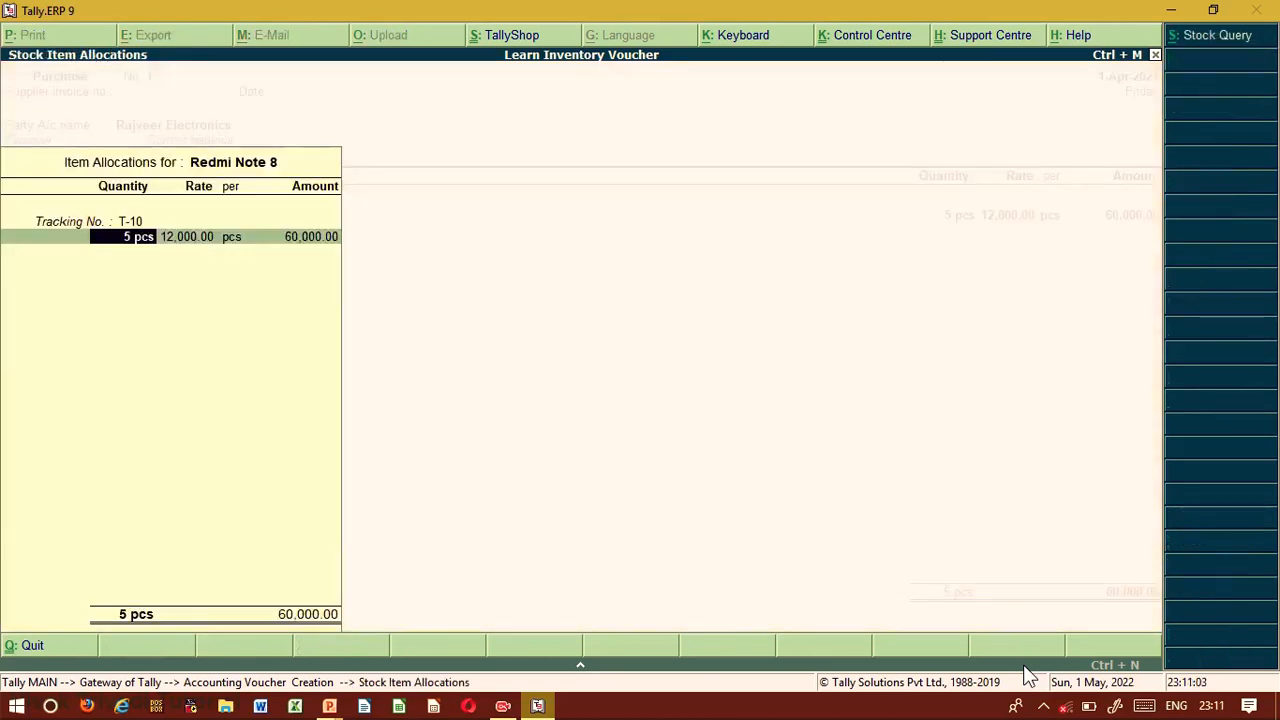
key(Return)
key(Return)
key(Return)
key(Return)
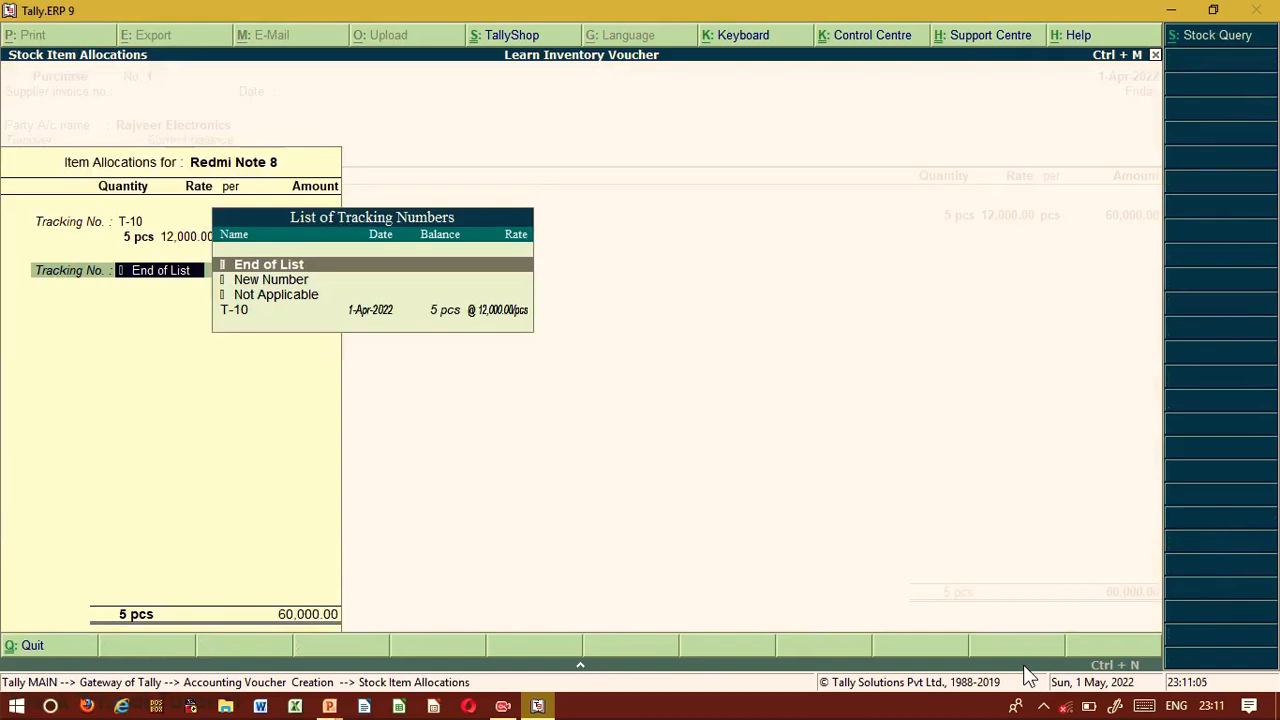
key(Return)
key(Return)
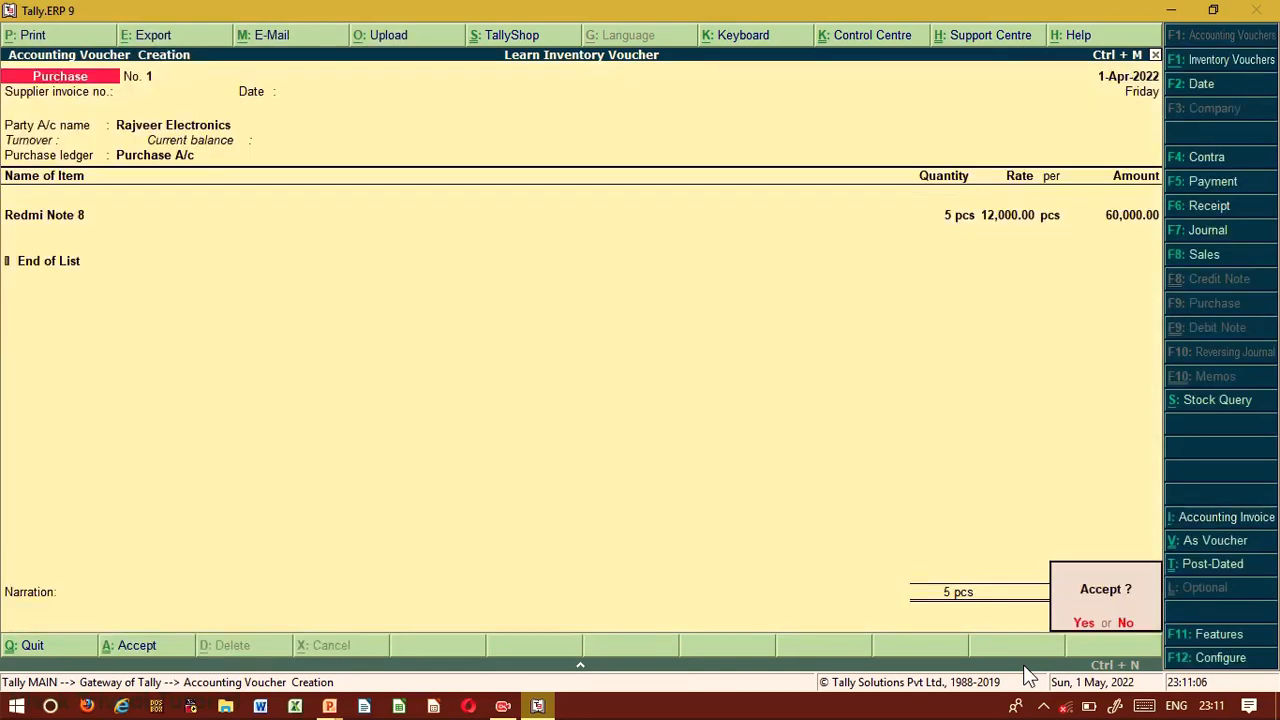
key(Return)
key(Escape)
- Examine the Balance Sheet for the effect of the purchase, and return to the main menu
key(Return)
key(Down)
key(Down)
key(Down)
key(Down)
key(Up)
key(Return)
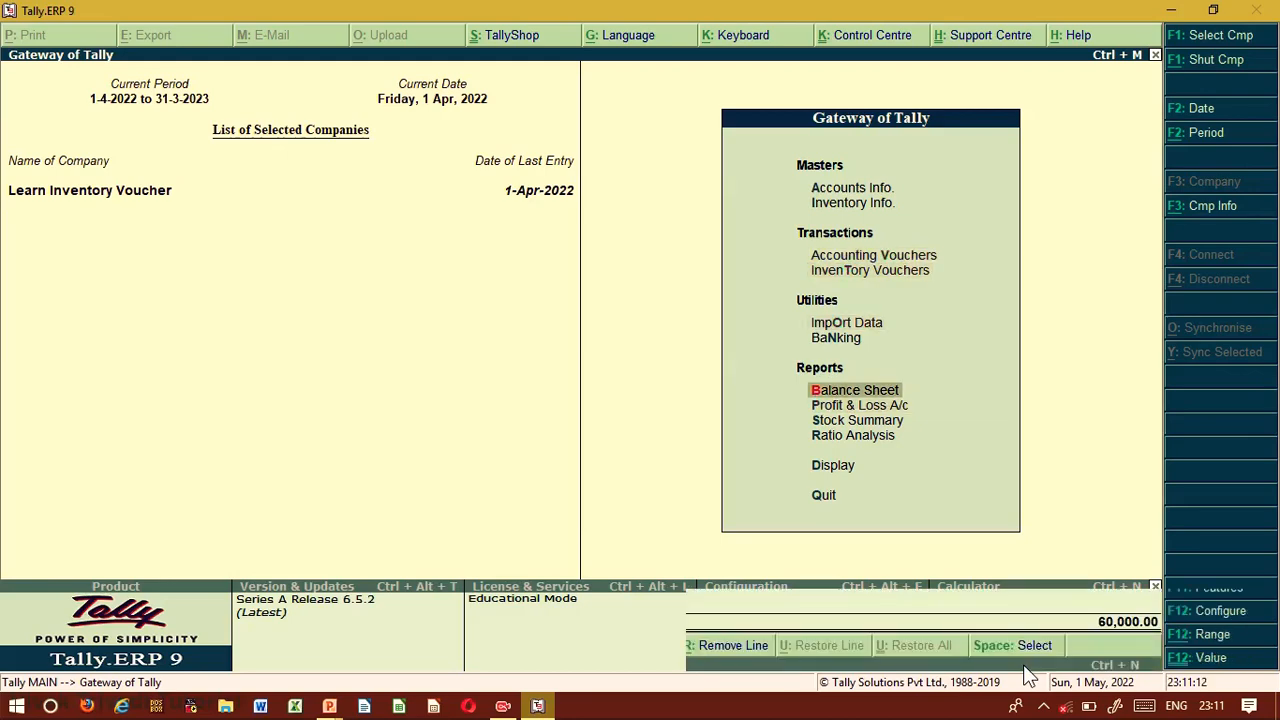
key(Escape)
- Examine the ledger outstandings of Rajveer Electronics in detailed form, and return to the main menu
key(Down)
key(Down)
key(Down)
key(Down)
key(Return)
key(Down)
key(Down)
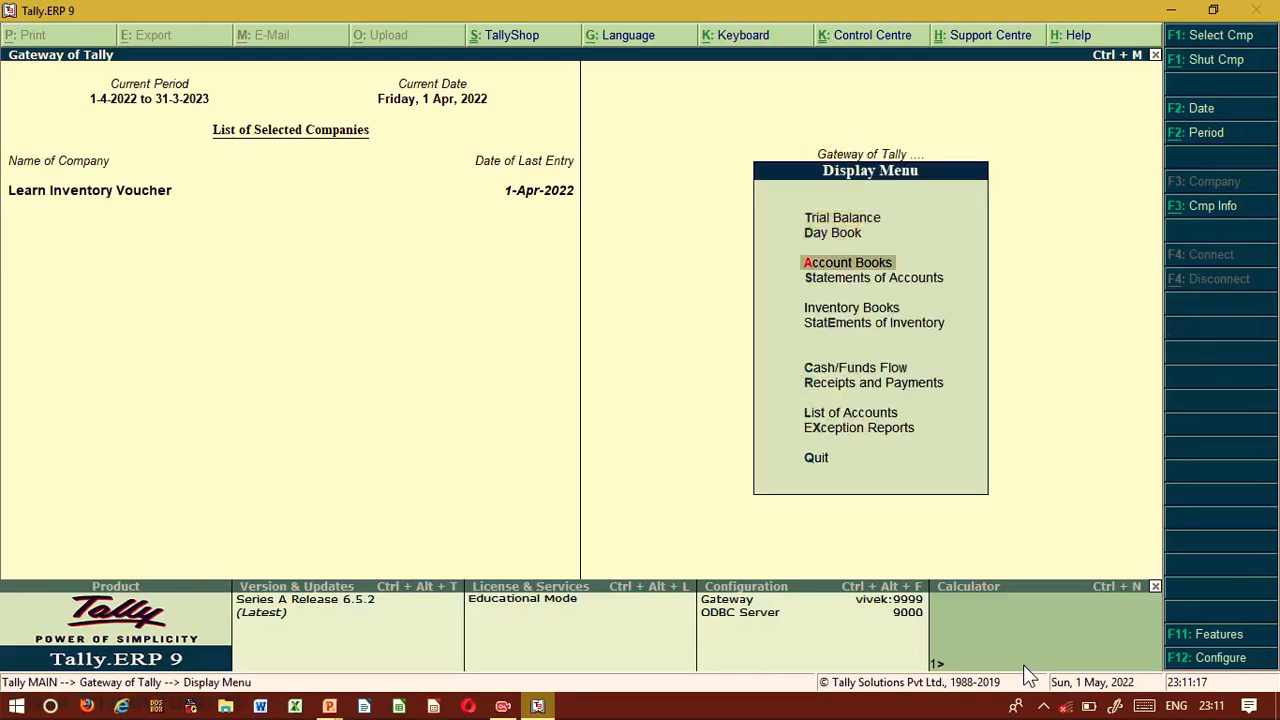
key(Down)
key(Return)
key(Return)
key(Down)
key(Down)
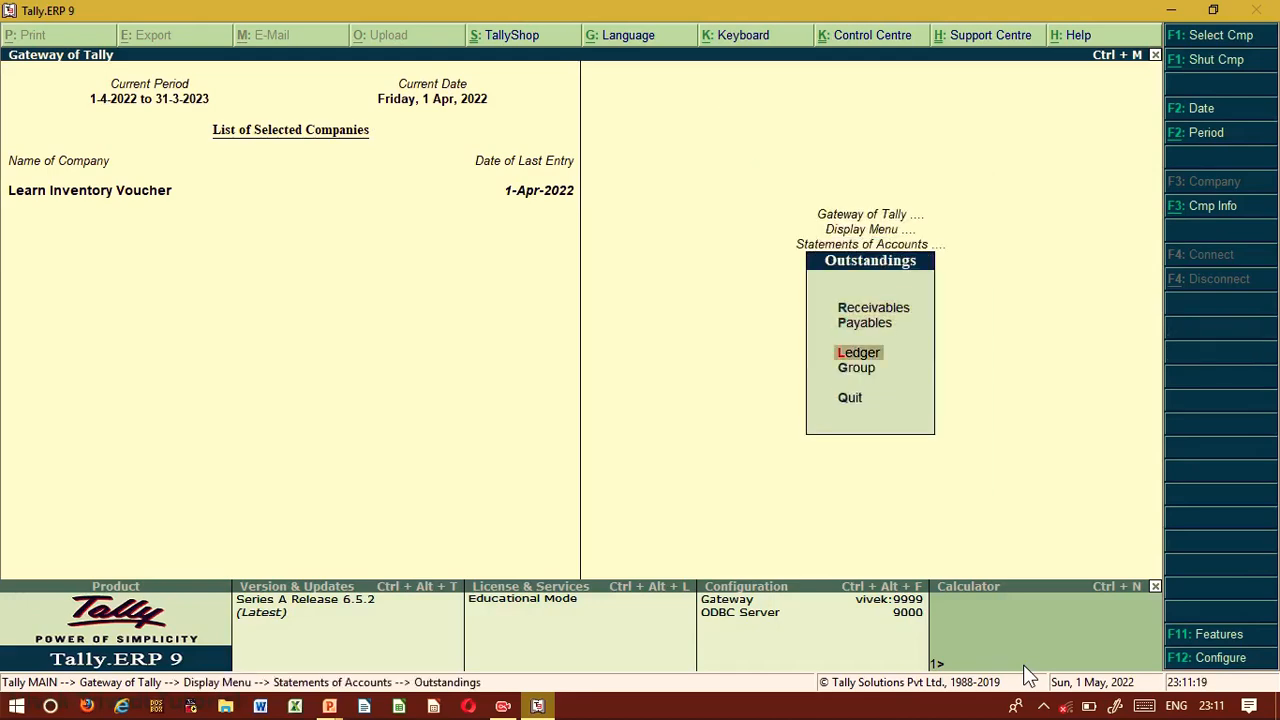
key(Return)
key(Return)
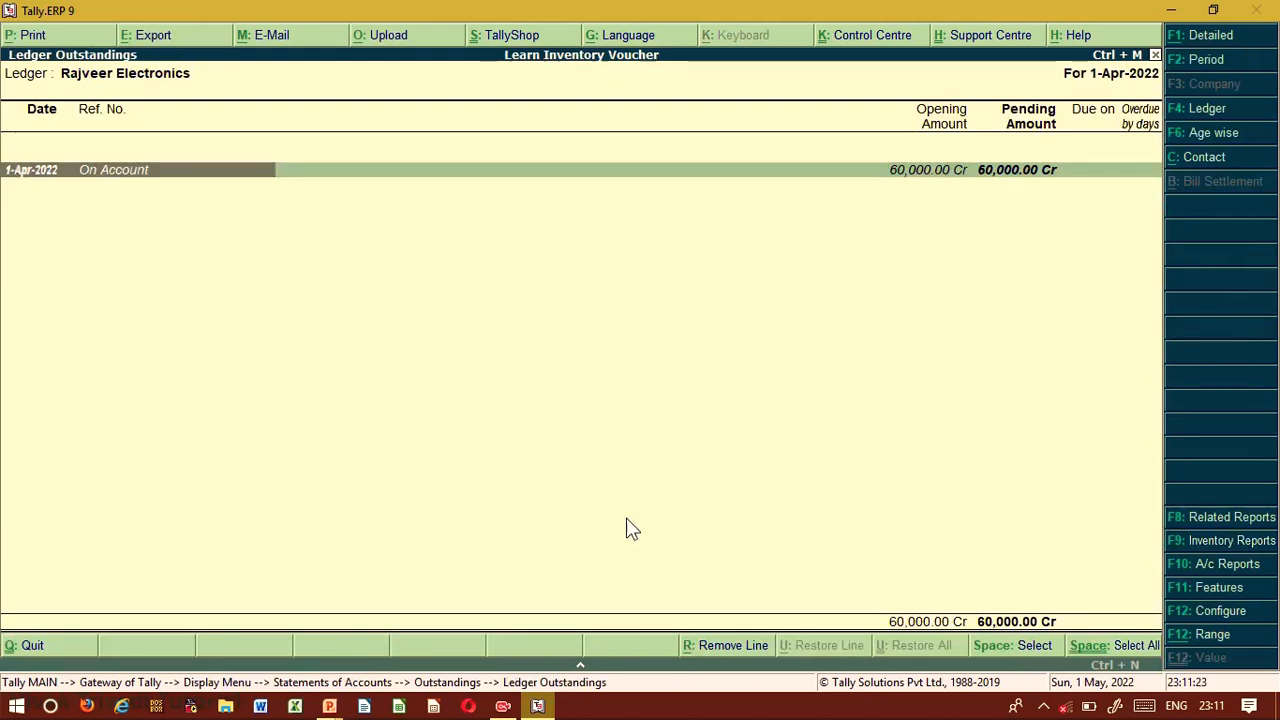
key(alt+F1)
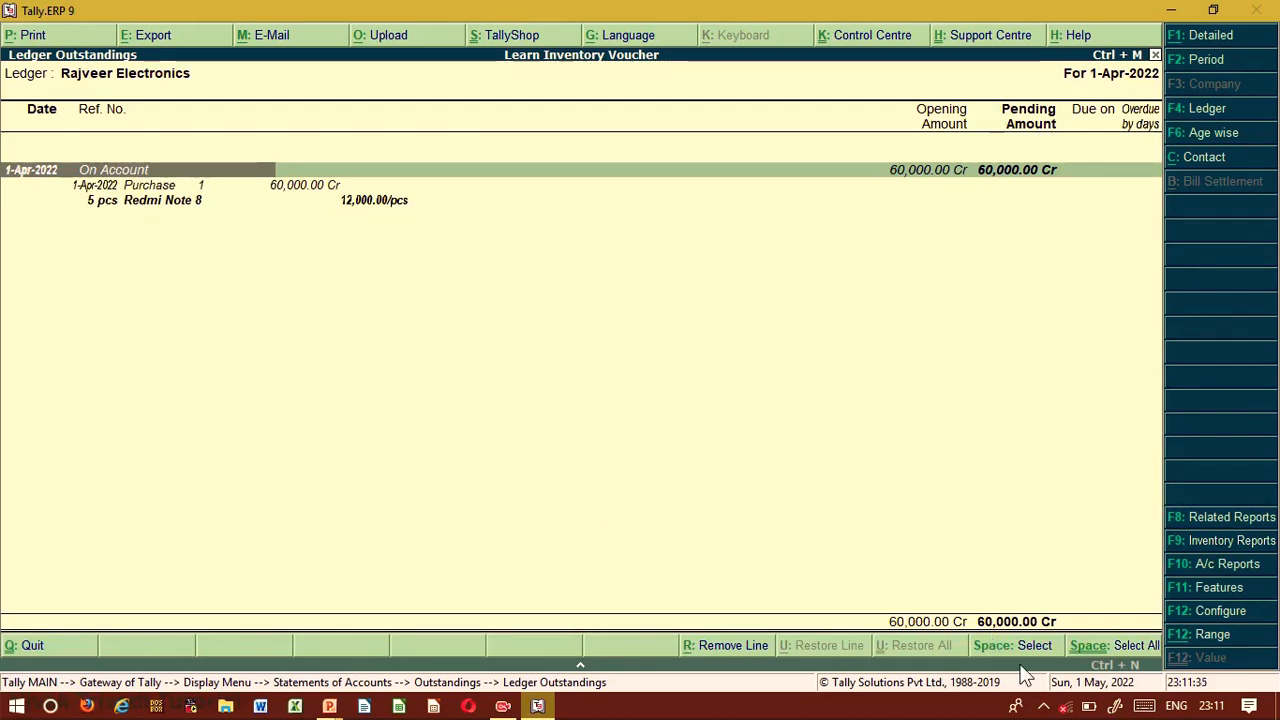
key(Escape)
key(Escape)
key(Escape)
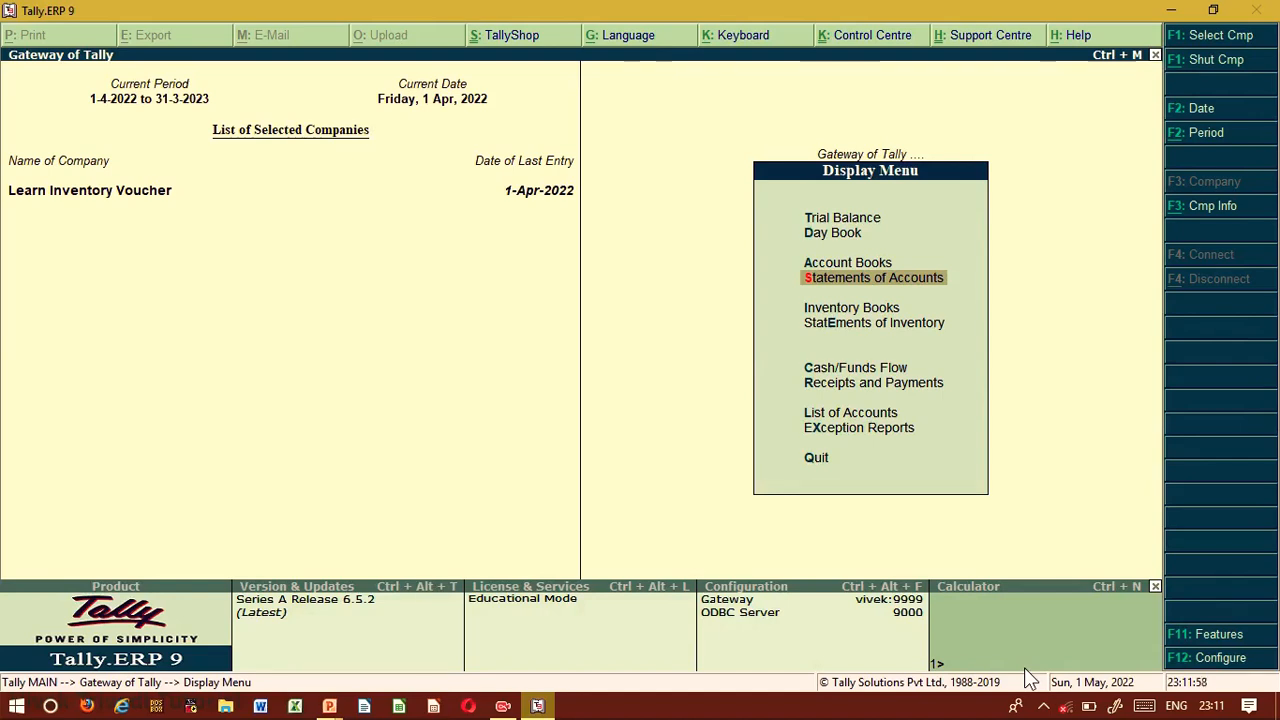
key(Escape)
- Open a new Delivery Note among the inventory vouchers, leaving its reference number blank
key(Up)
key(Up)
key(Up)
key(Up)
key(Up)
key(Up)
key(Up)
key(Up)
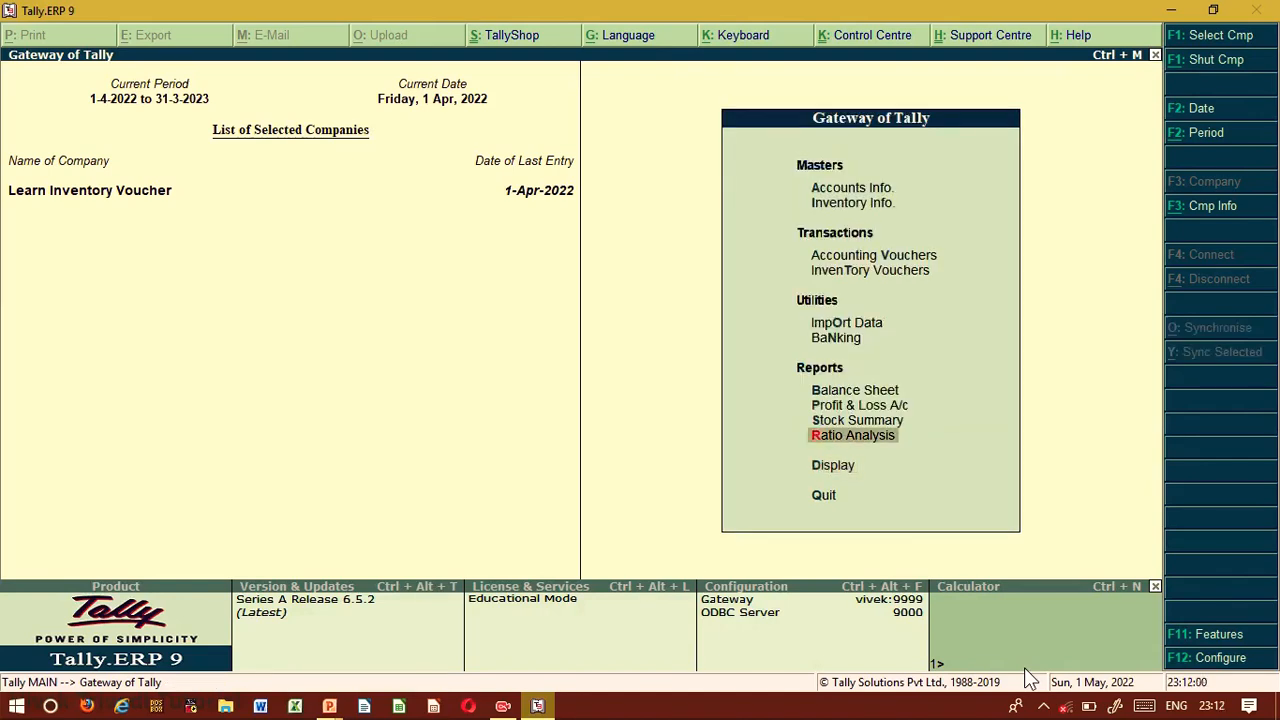
key(Down)
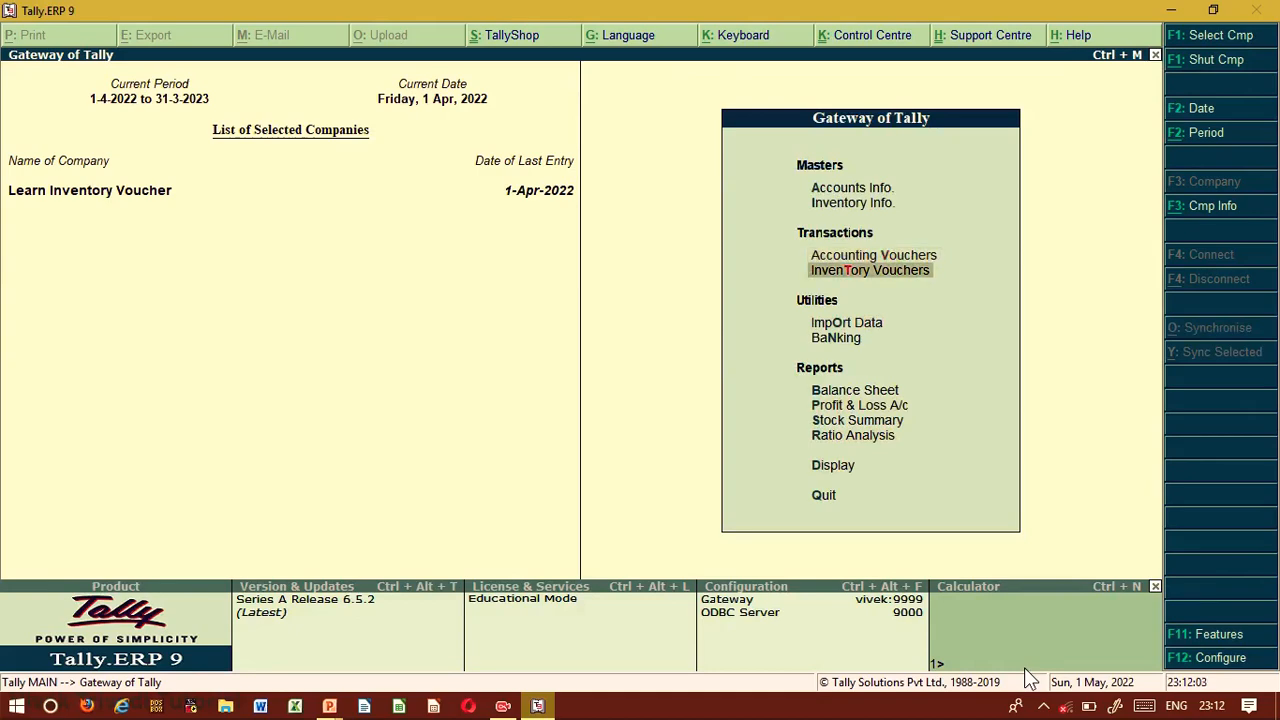
key(Return)
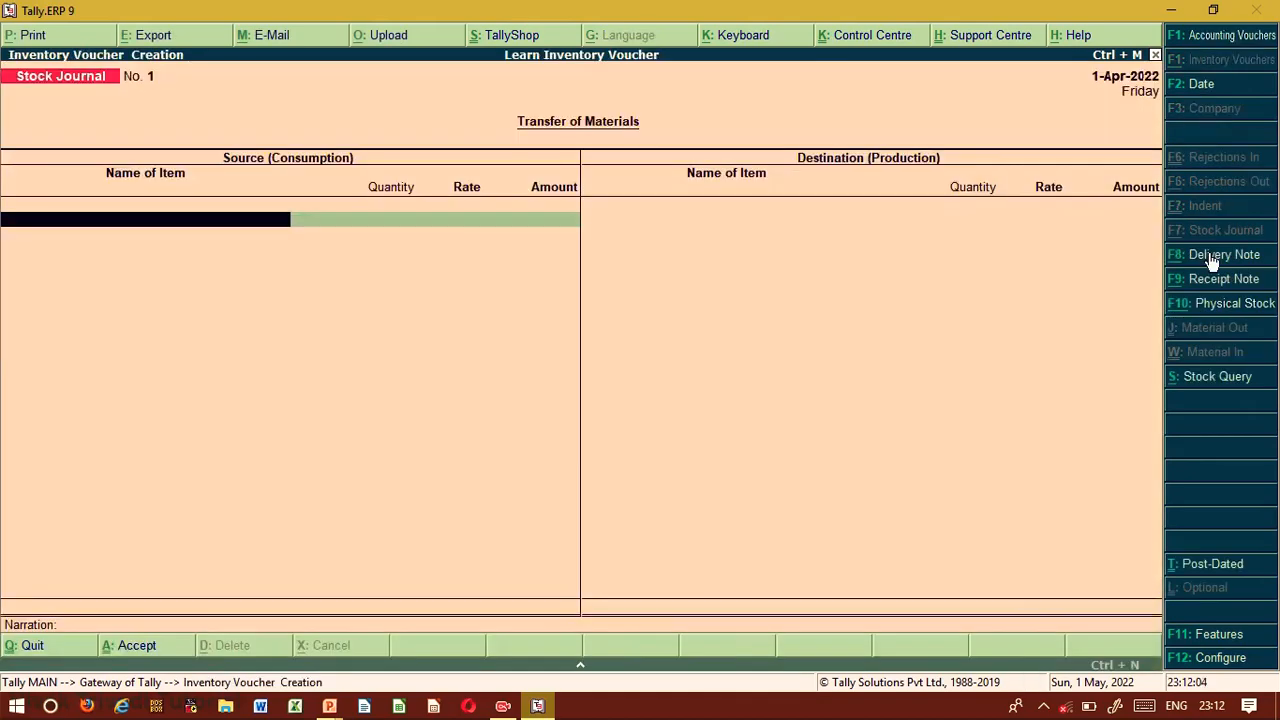
click(1209, 255)
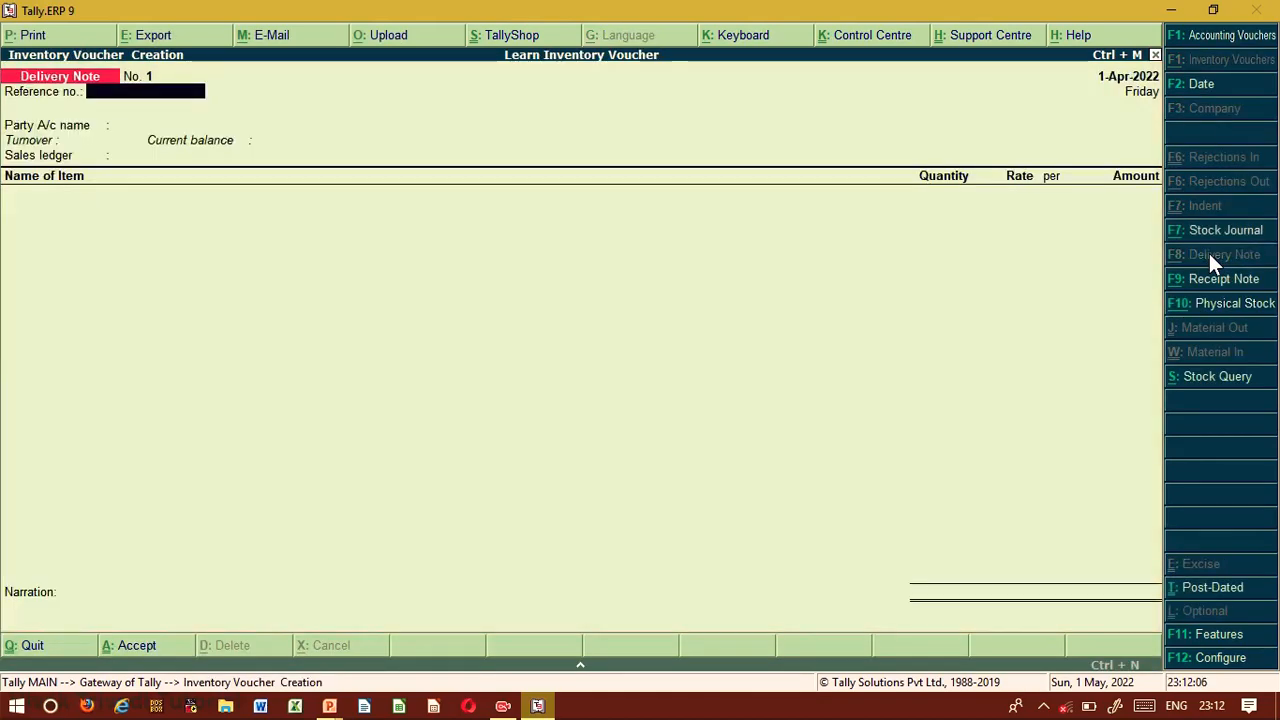
key(Return)
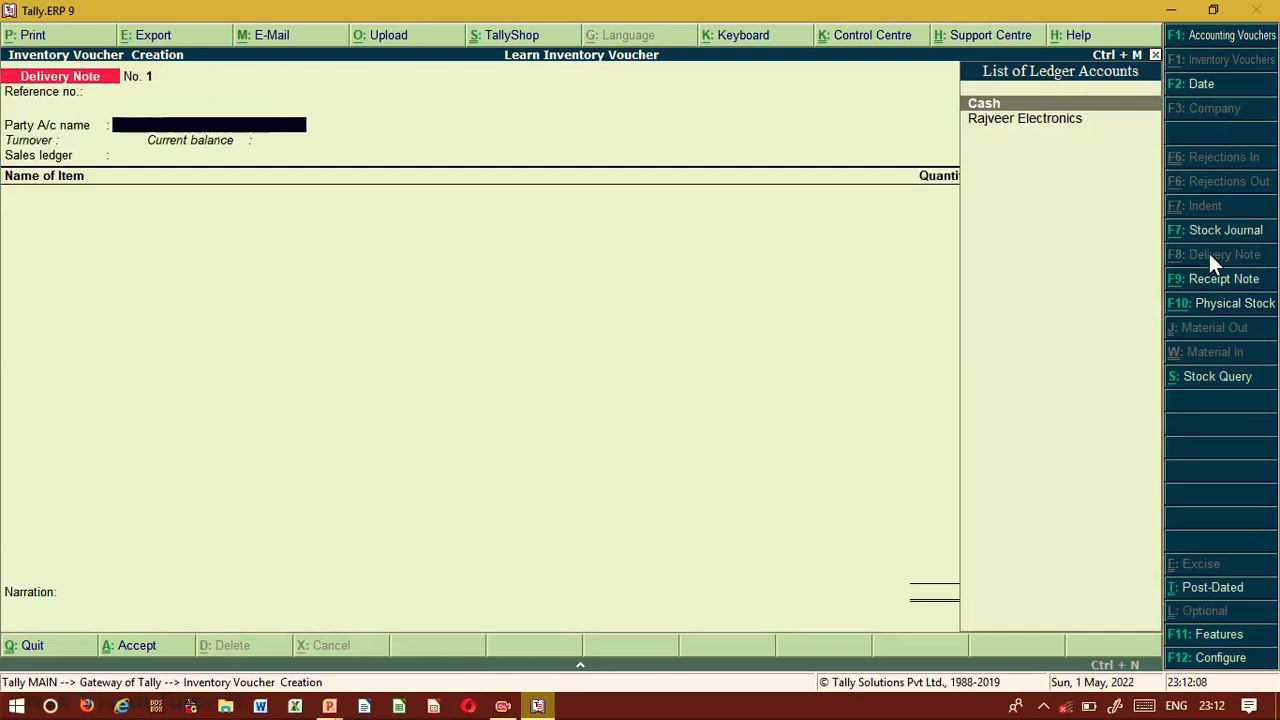
key(Down)
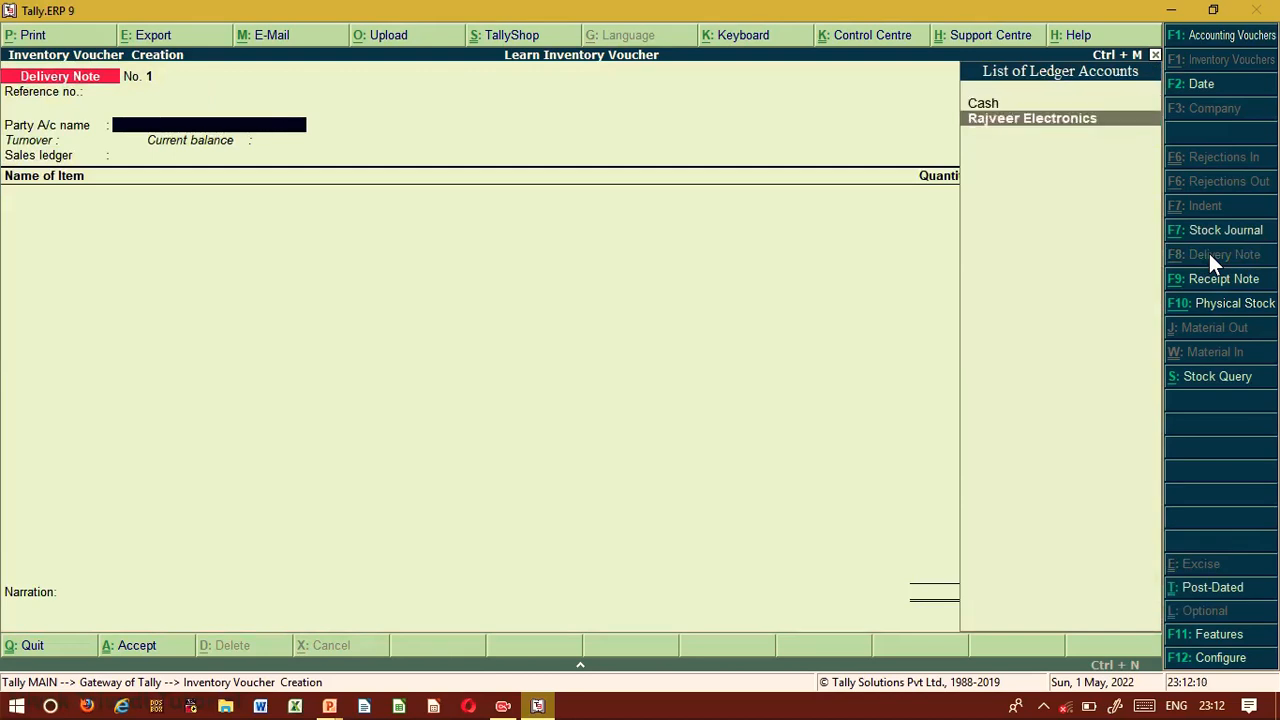
key(Return)
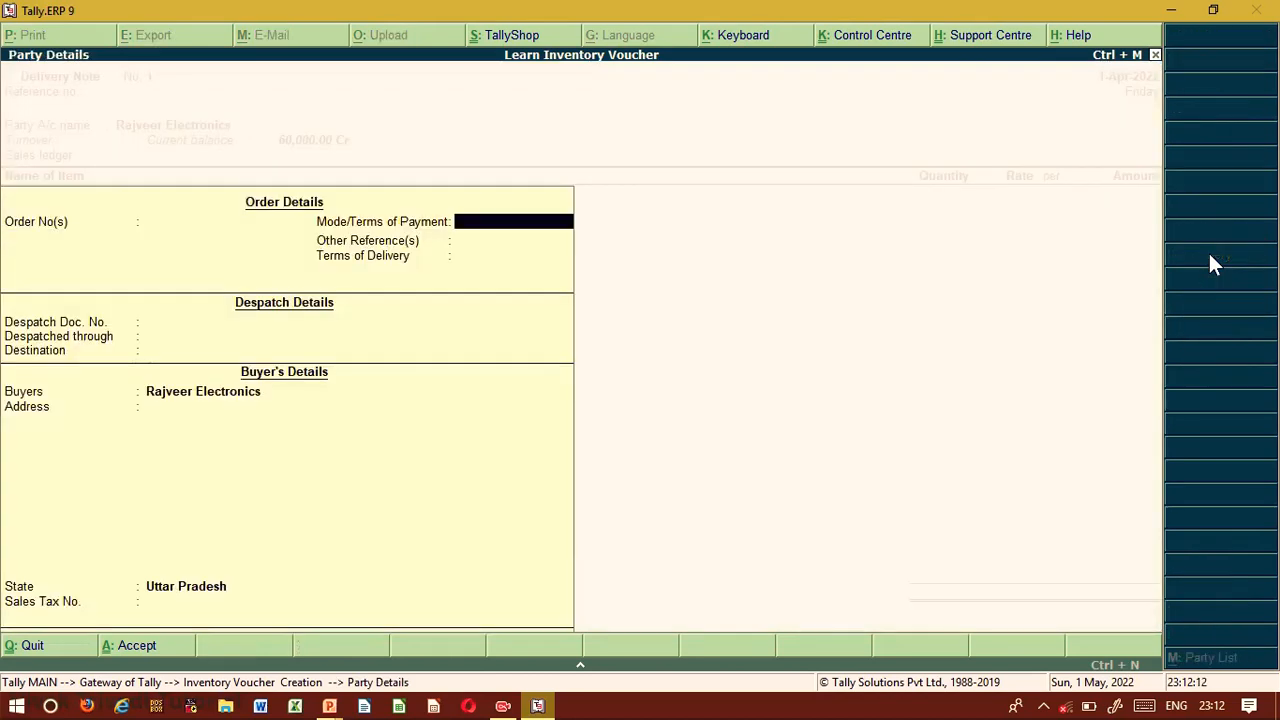
key(Return)
key(Return)
key(Return)
key(Return)
key(Return)
key(Return)
key(Return)
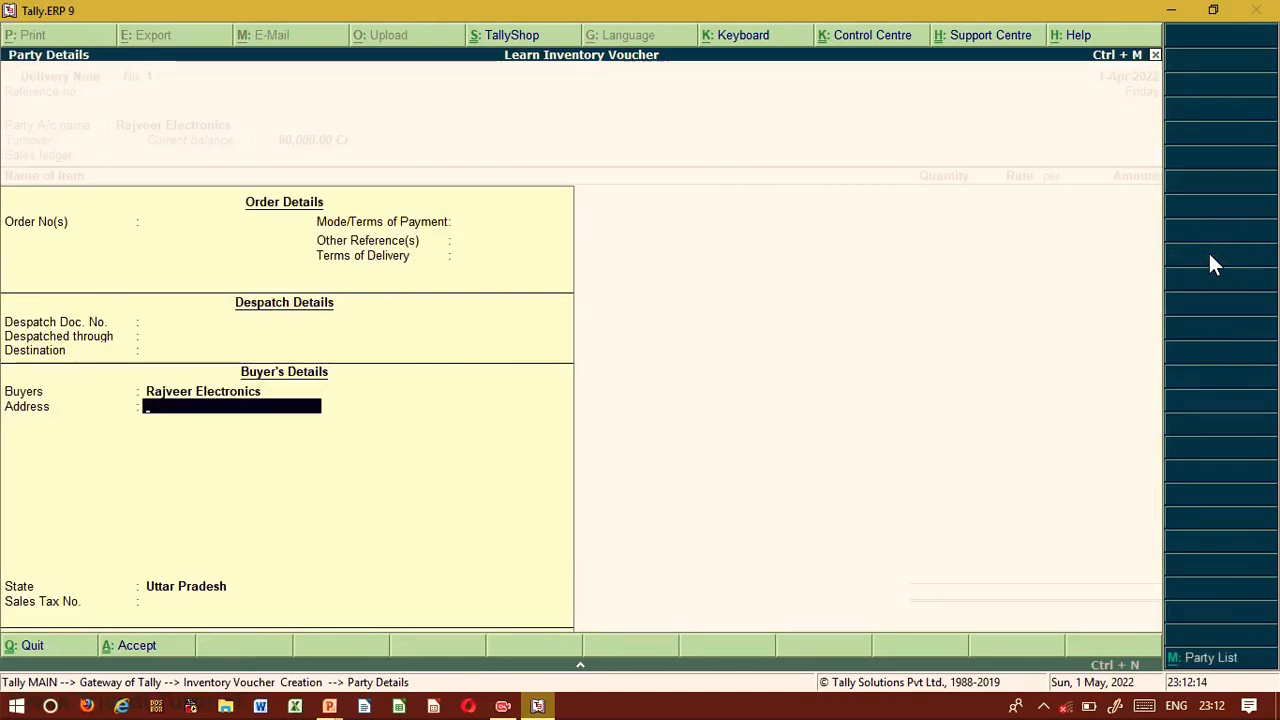
key(BackSpace)
key(BackSpace)
key(BackSpace)
key(BackSpace)
key(BackSpace)
key(BackSpace)
key(BackSpace)
key(BackSpace)
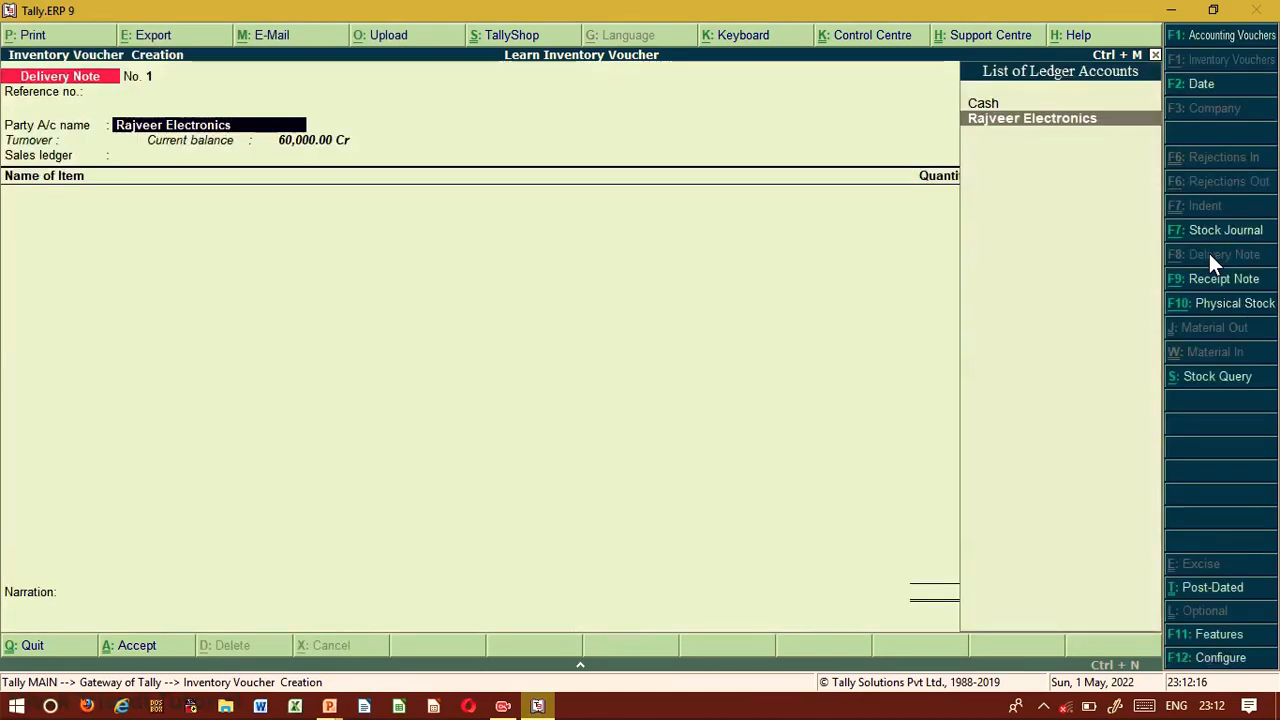
- Create a party ledger with the customer's name and the suffix (Customer) under Sundry Debtors, keeping the other defaults
key(alt+c)
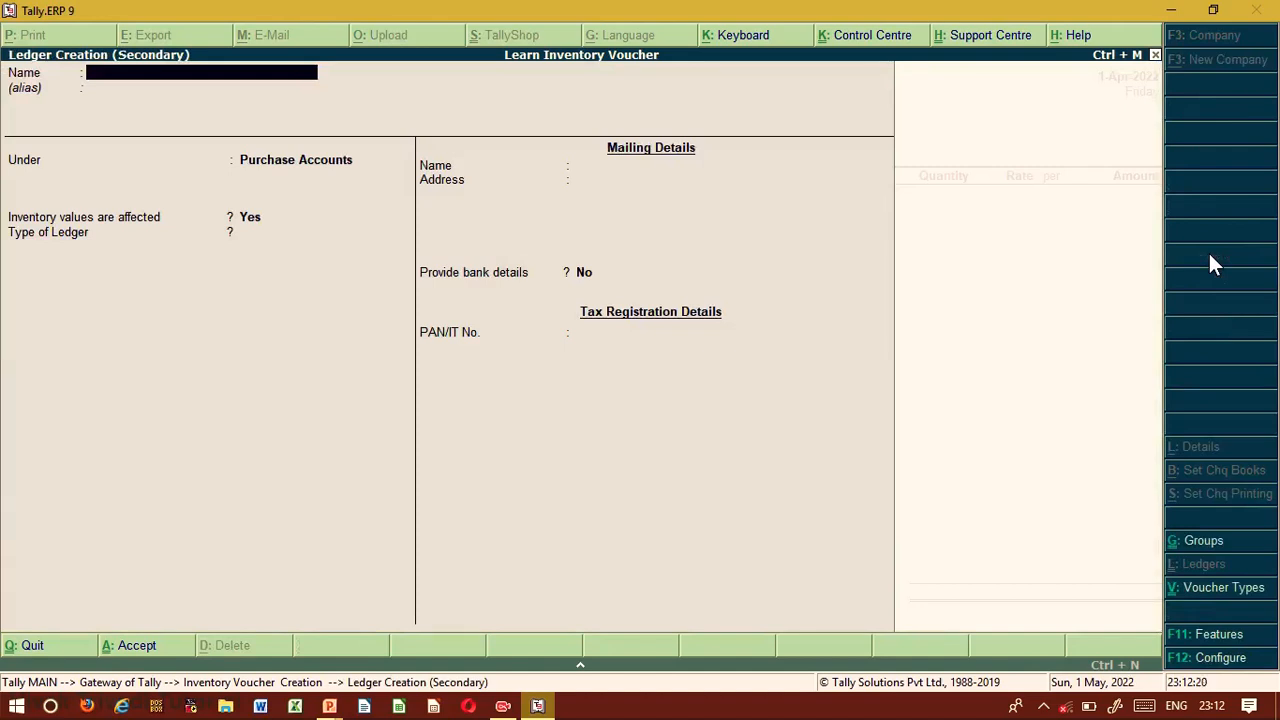
text(Sa,)
text(mee)
text(r ()
text(Custome)
text(r))
key(Return)
text(su)
key(Down)
key(Down)
key(Return)
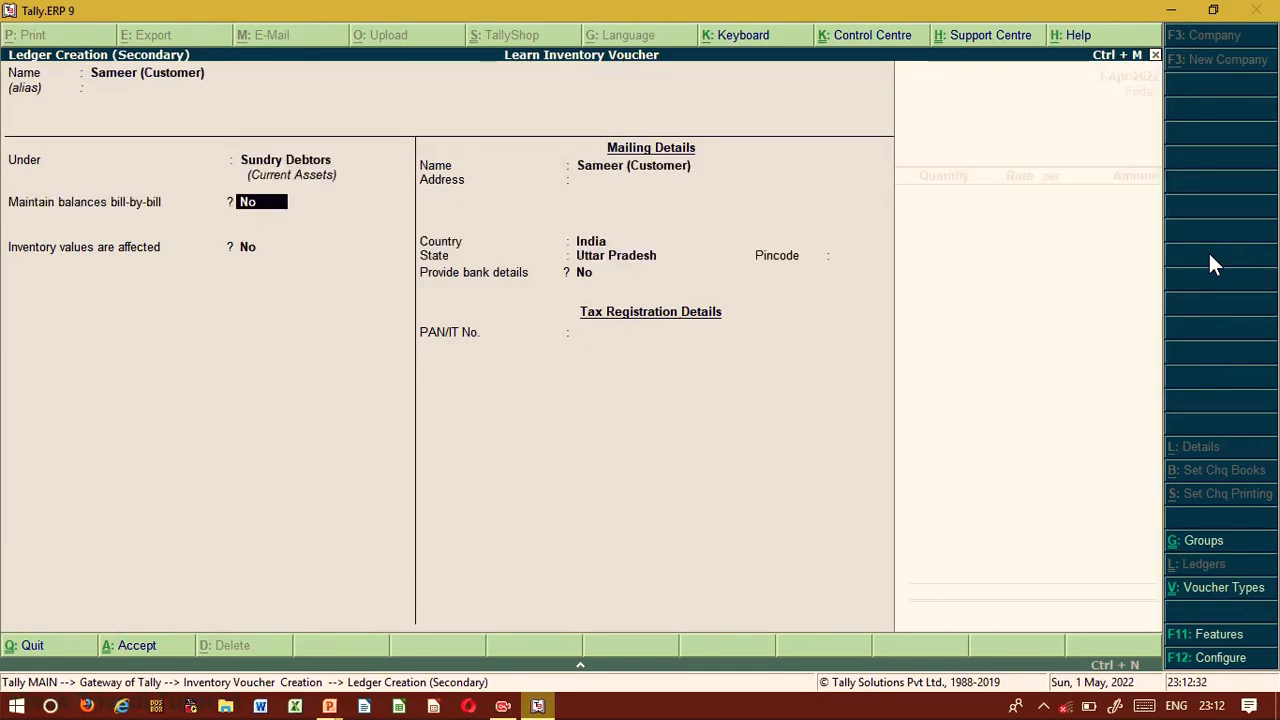
key(ctrl+a)
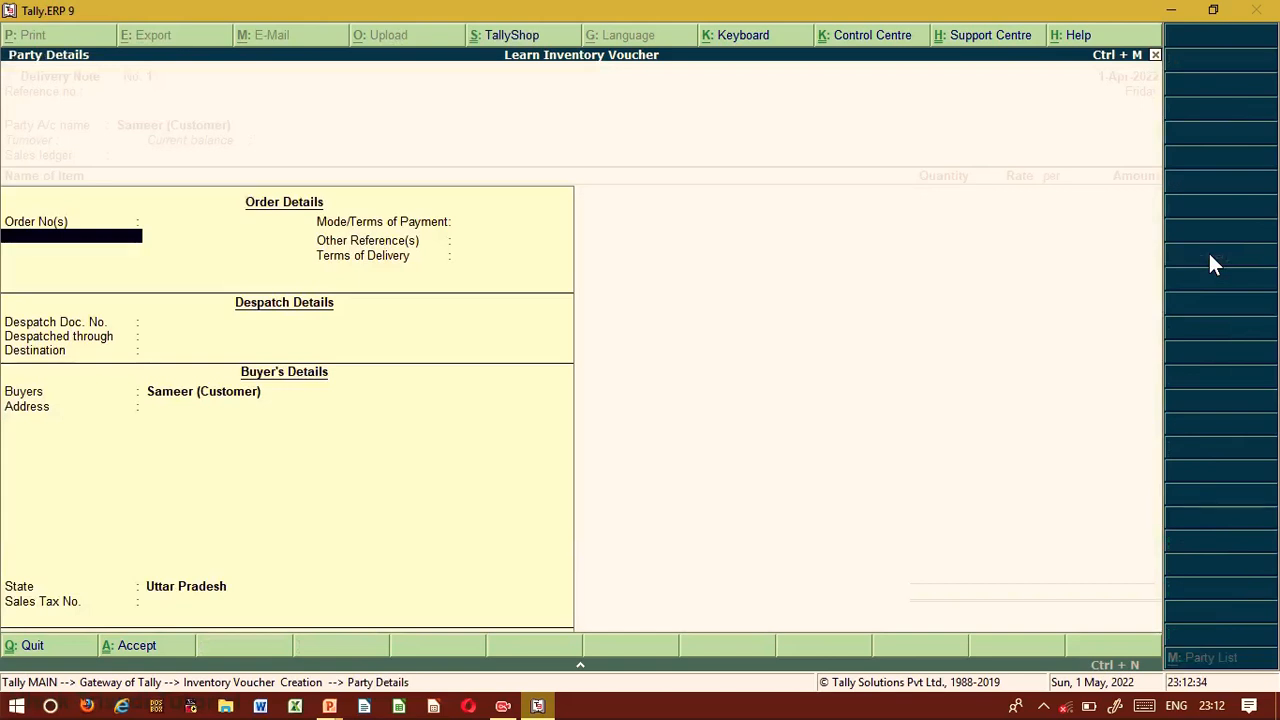
- Accept the customer's order, despatch and buyer details without adding anything
key(Return)
key(Return)
key(Return)
key(Return)
key(Return)
key(Return)
key(Return)
key(Return)
key(Return)
key(Return)
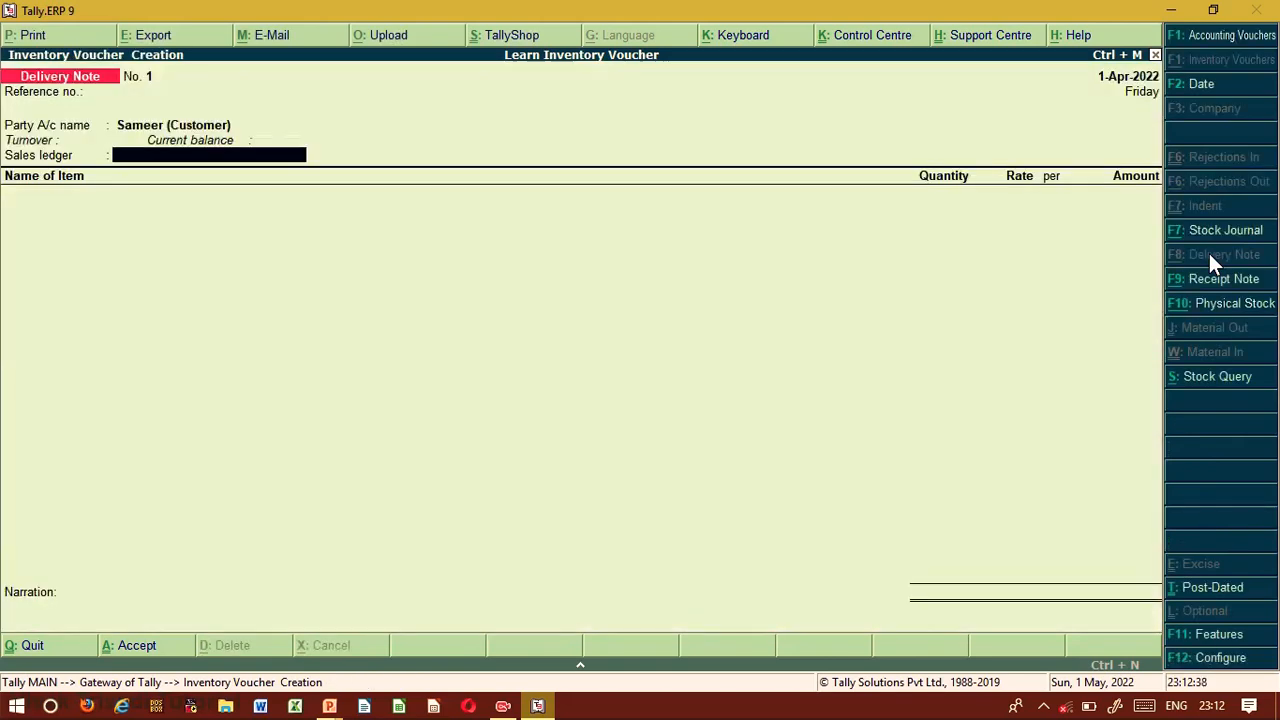
- Create a Sales A/c ledger under Sales Accounts as the delivery note's sales ledger
key(alt+c)
text(Sales A/c)
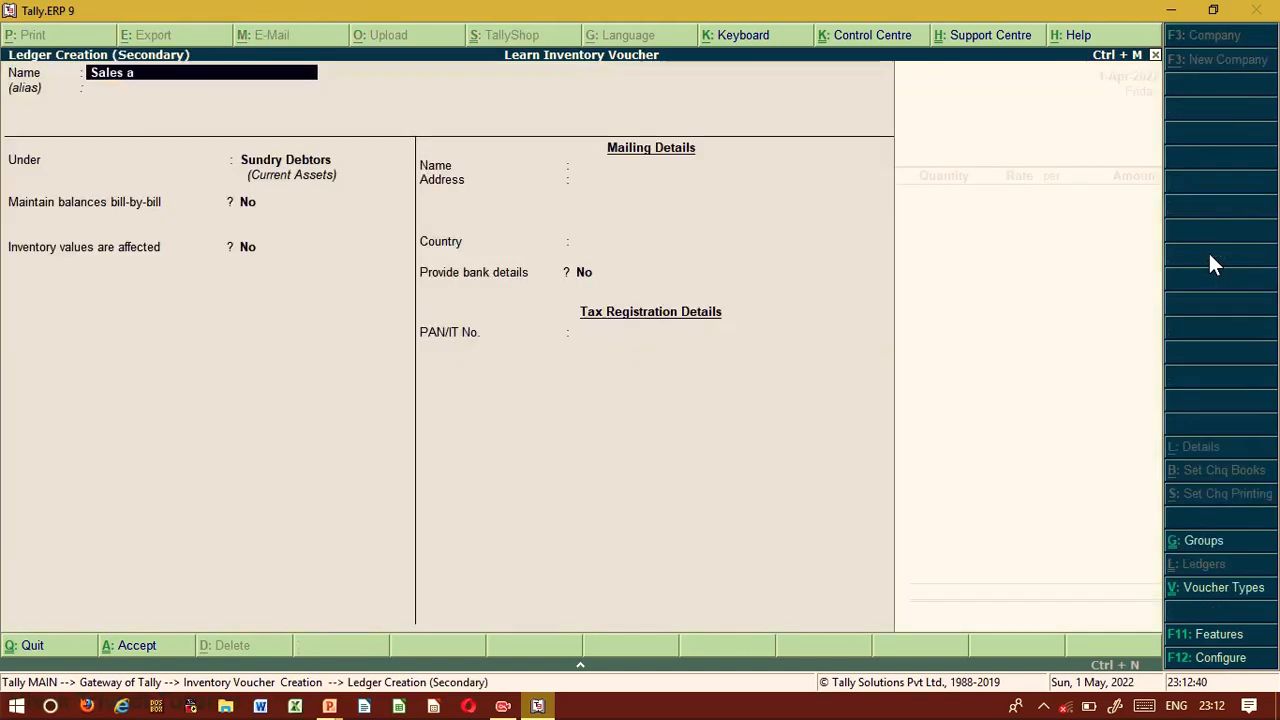
key(Return)
text(sa)
key(Return)
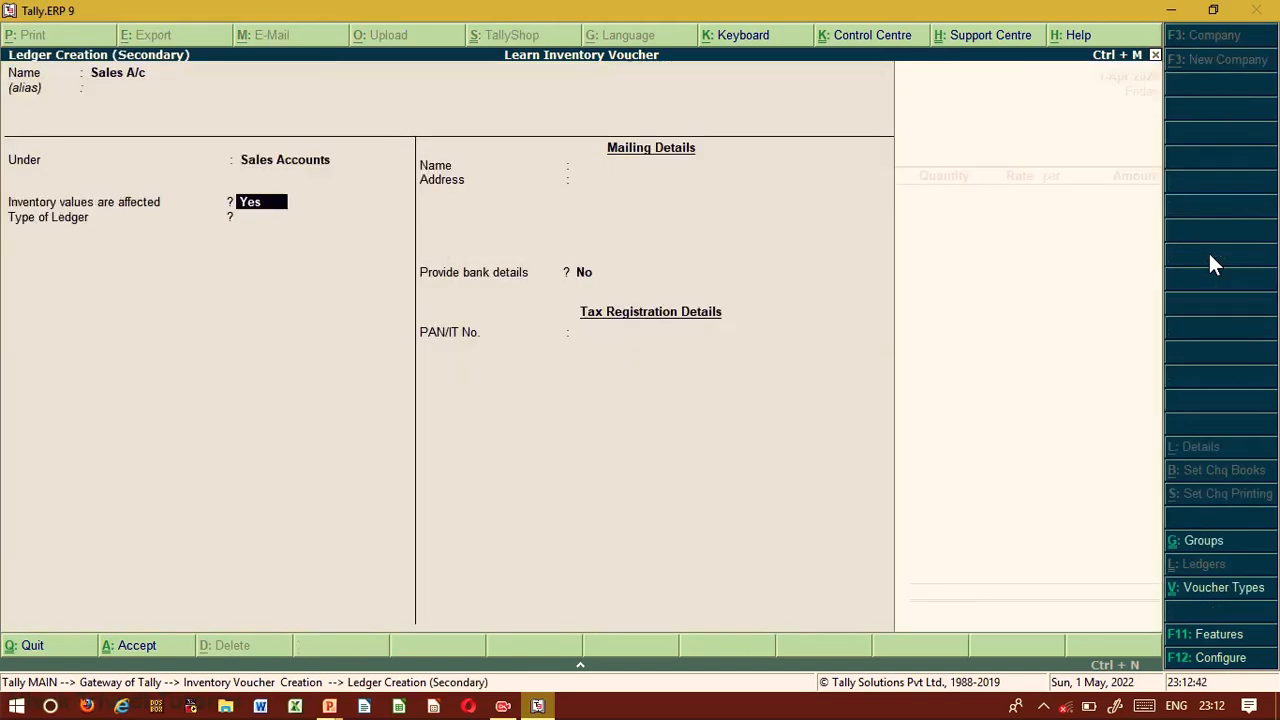
key(ctrl+a)
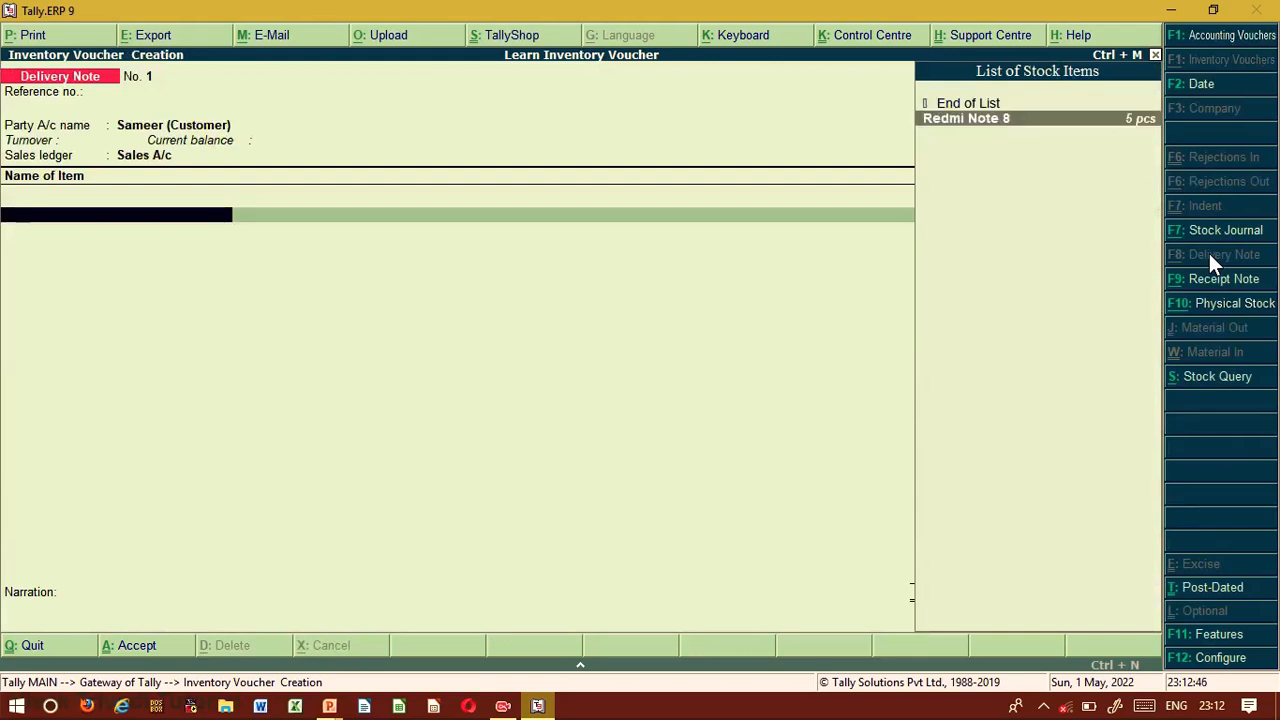
- Add Redmi Note 8 to the delivery note with the new tracking number S-10
key(Return)
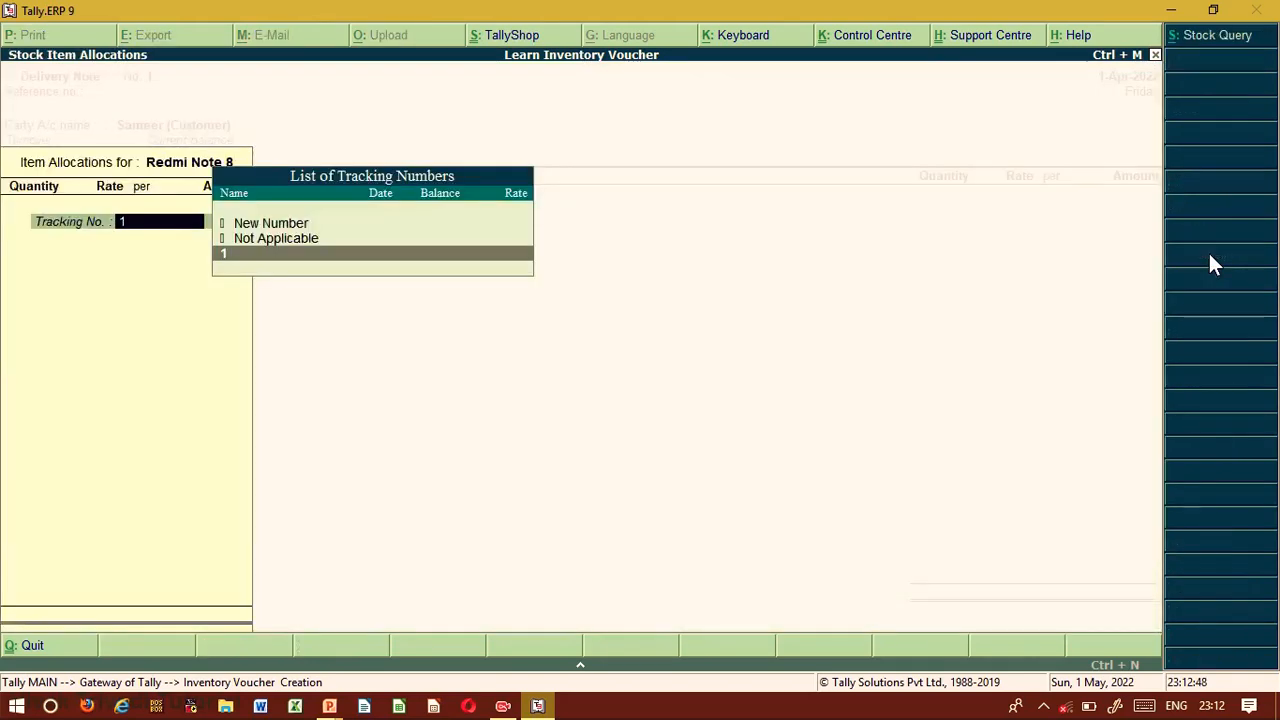
key(Return)
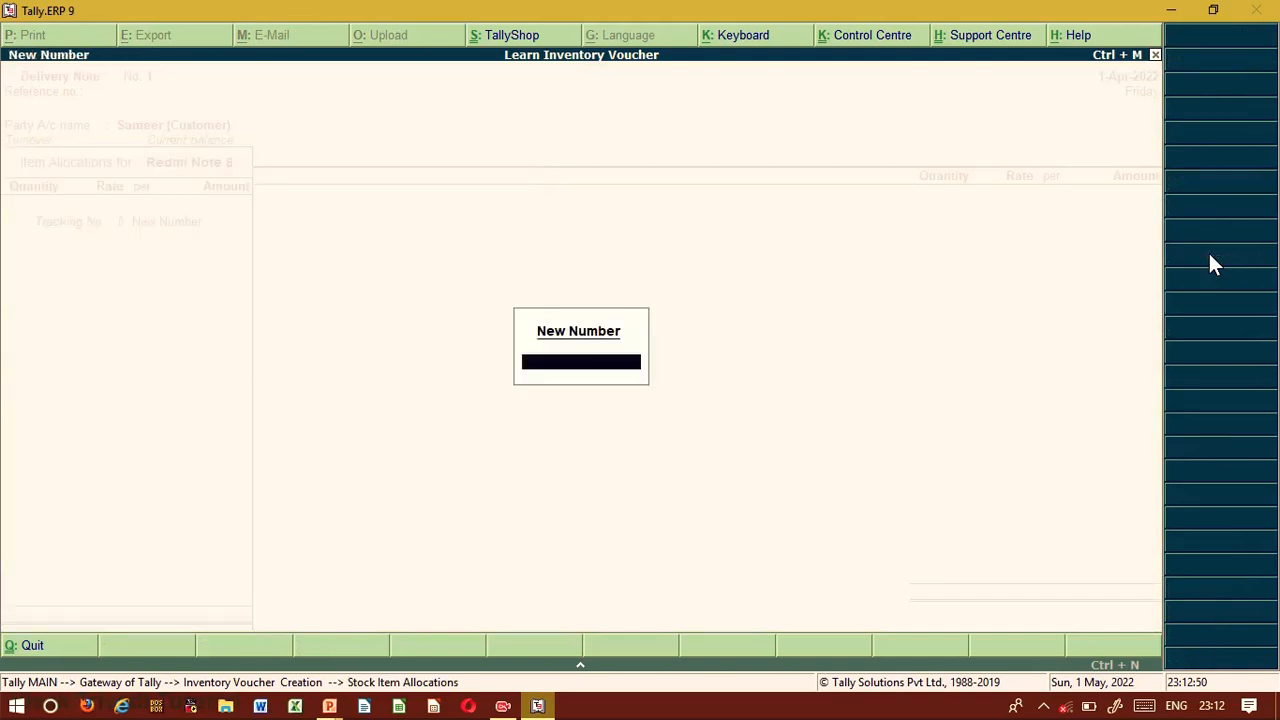
text(S-10)
key(Return)
text(10)
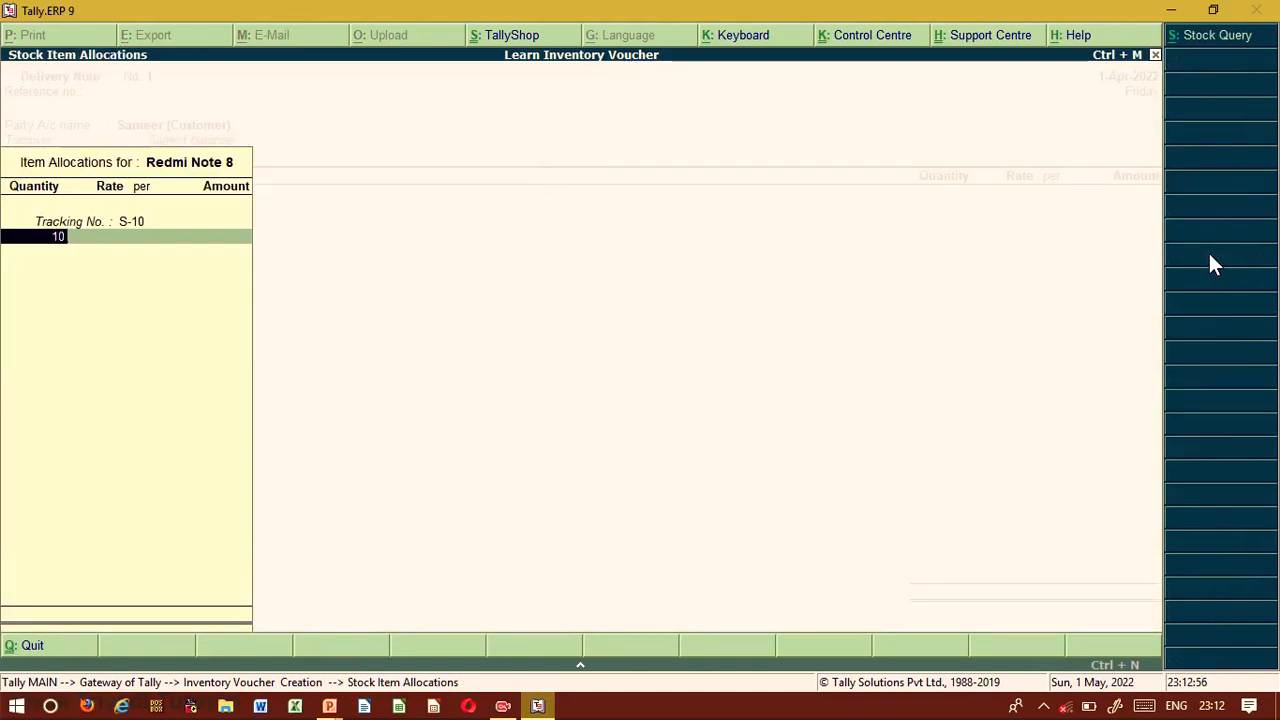
key(Return)
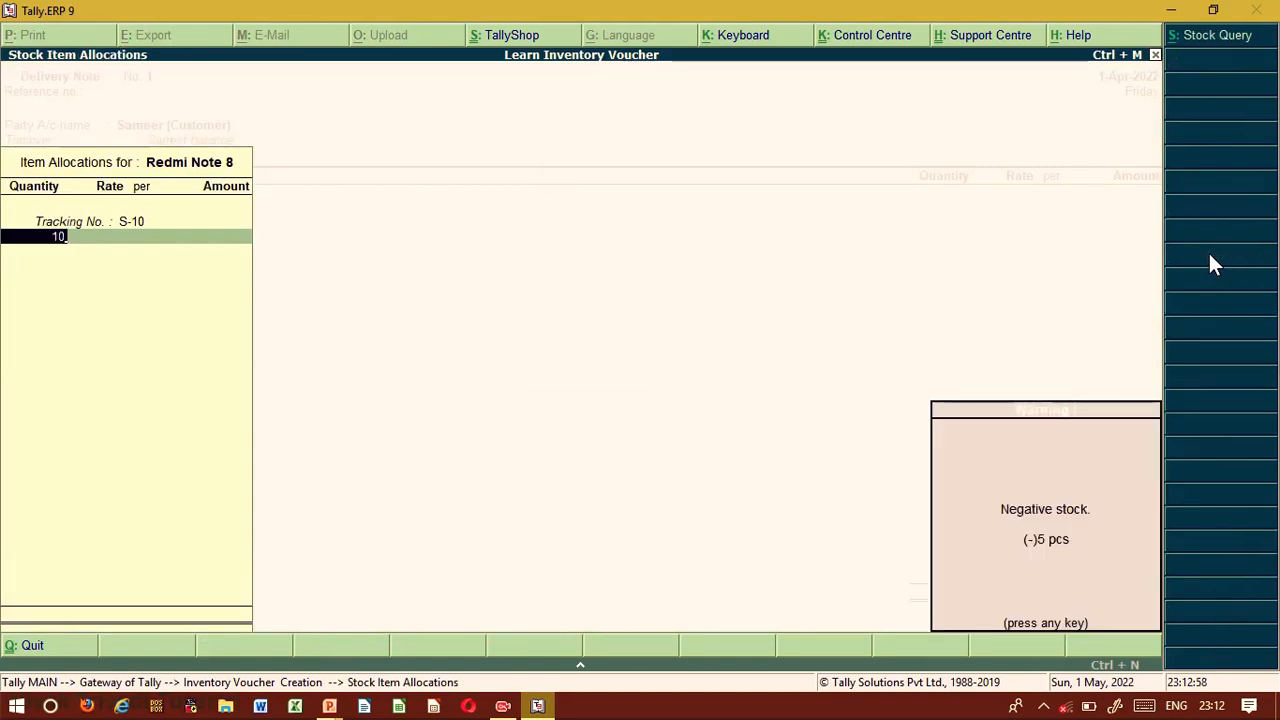
key(Return)
- Allocate 2 pcs of Redmi Note 8 at a rate of 13,000 to tracking number S-10
text(2)
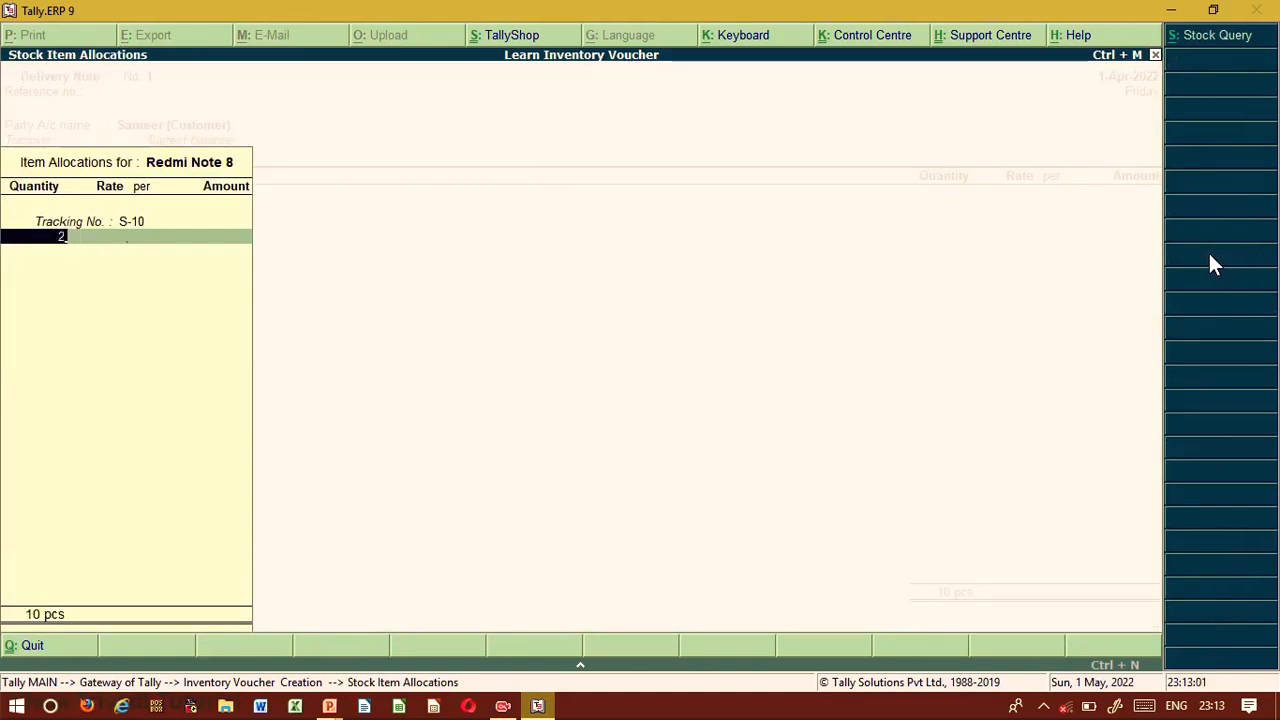
key(Return)
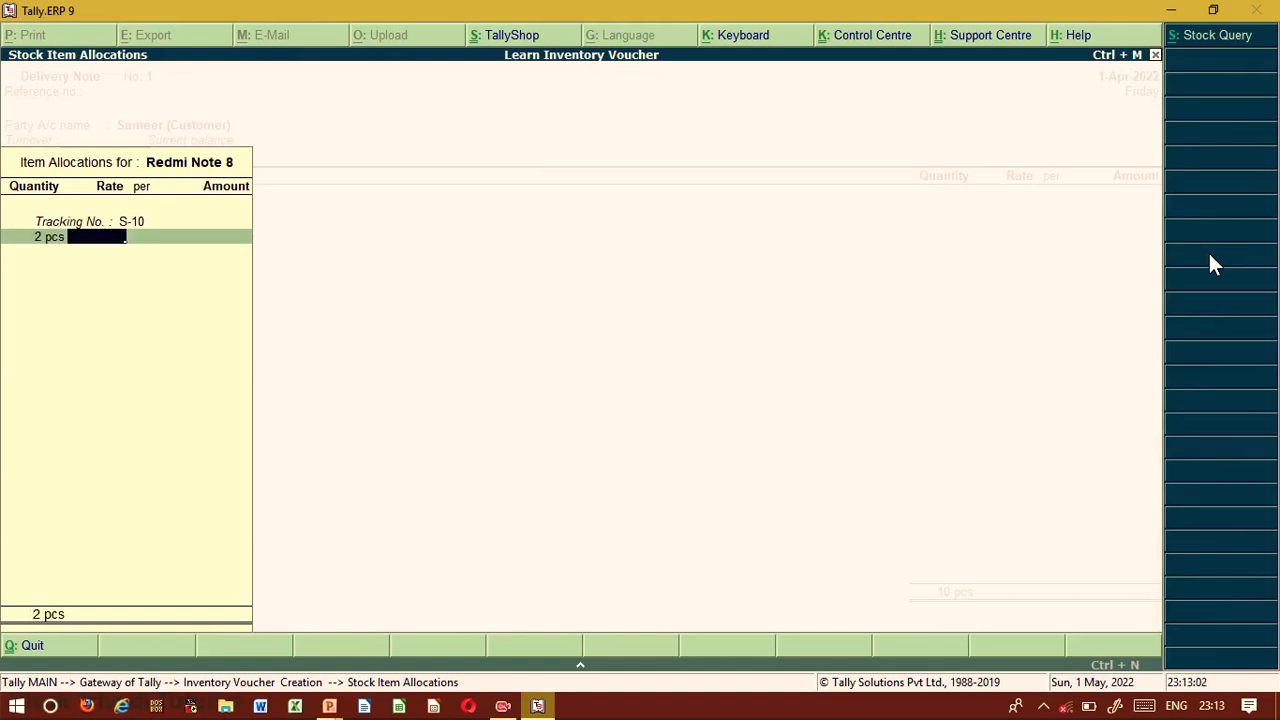
text(13000)
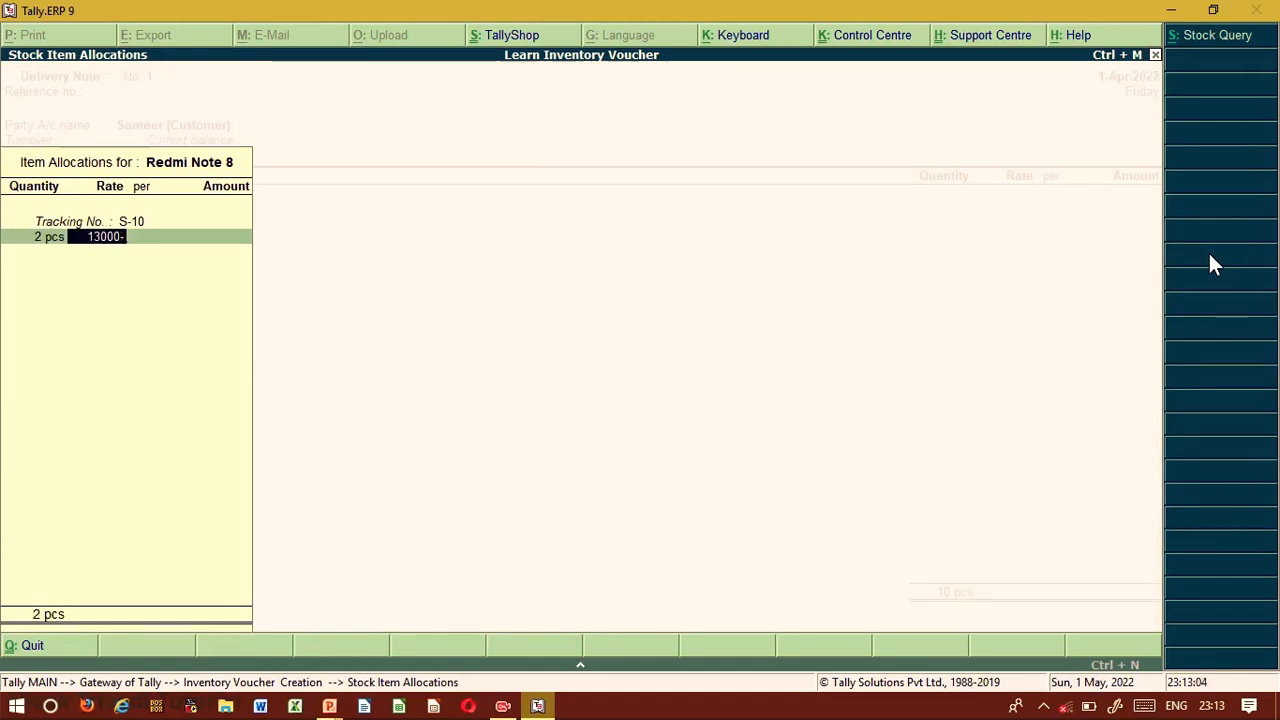
key(Return)
key(Return)
key(Return)
key(Return)
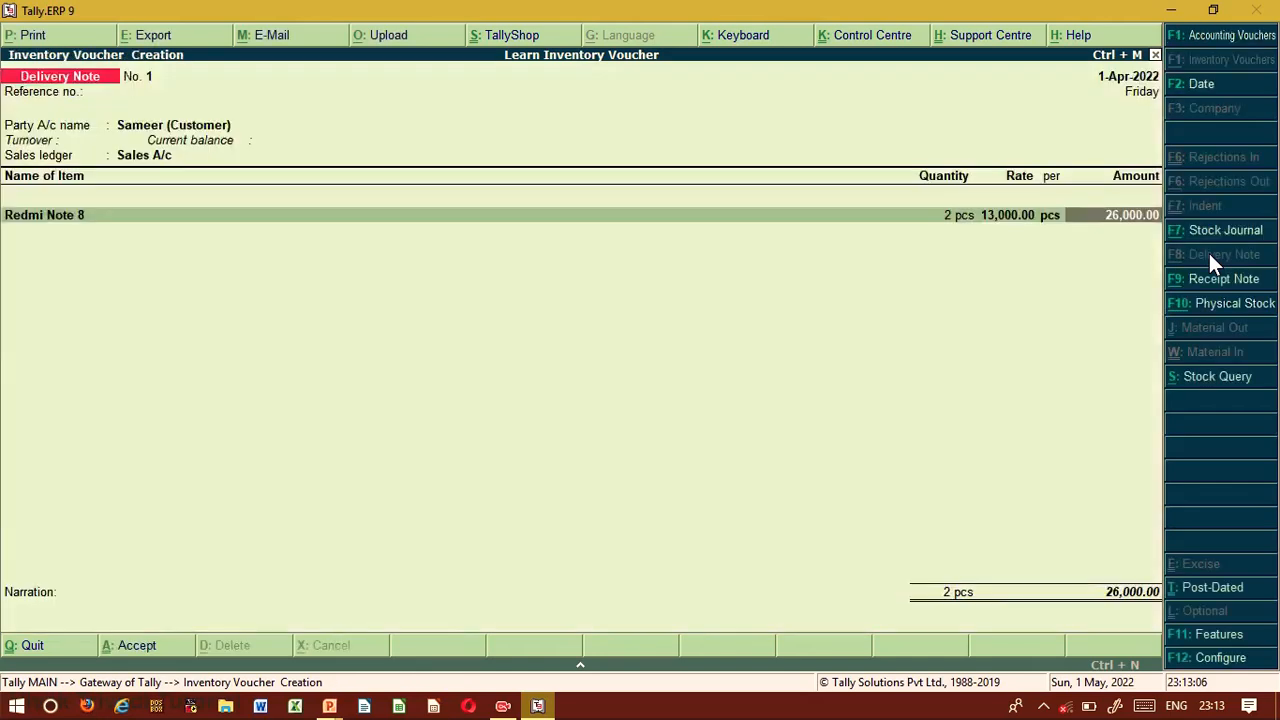
- Finish the item list, save the Delivery Note without a narration, and leave voucher entry
key(Return)
key(Return)
key(Return)
key(Return)
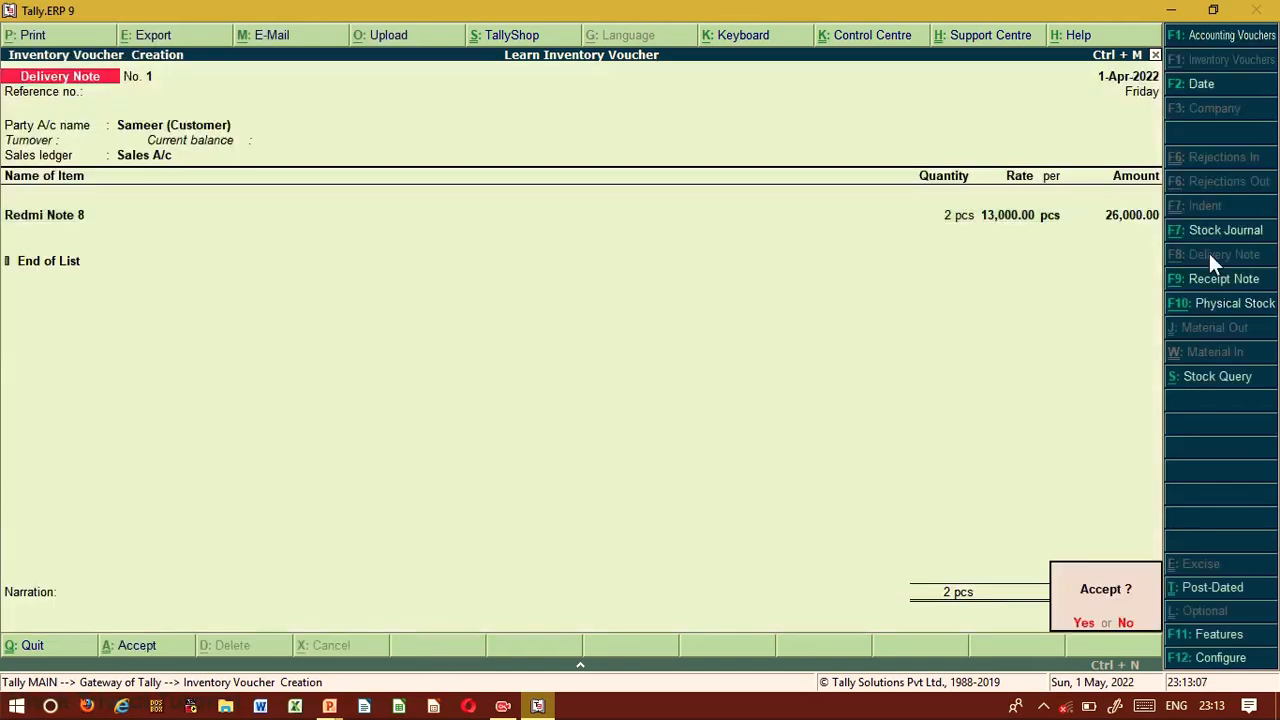
key(Escape)
key(y)
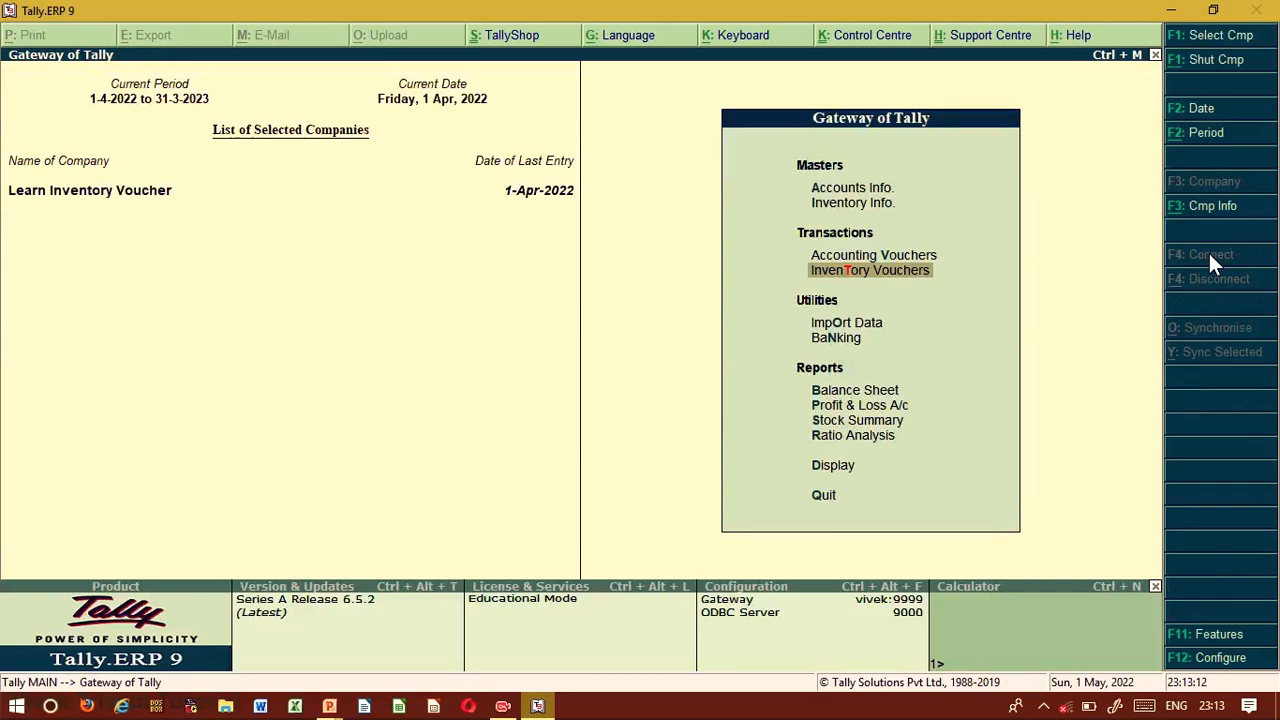
- Review the liabilities side of the Balance Sheet report
key(Down)
key(Down)
key(Down)
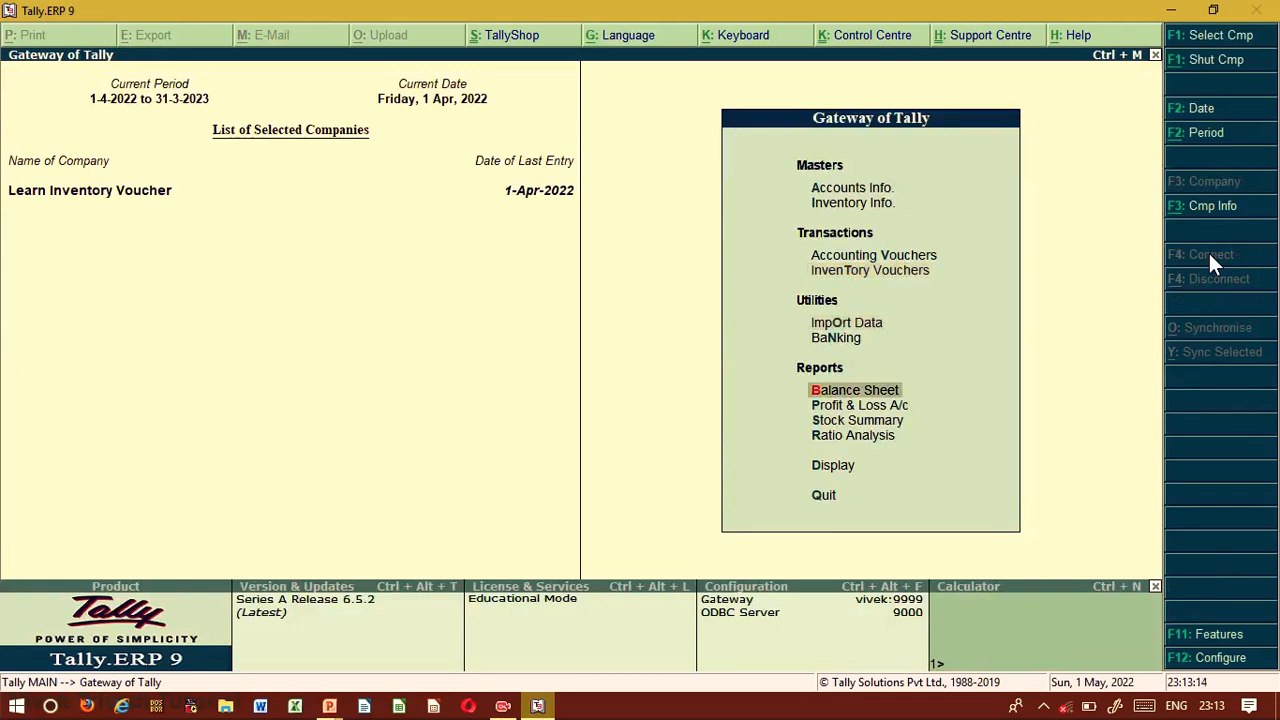
key(Return)
key(Down)
key(Down)
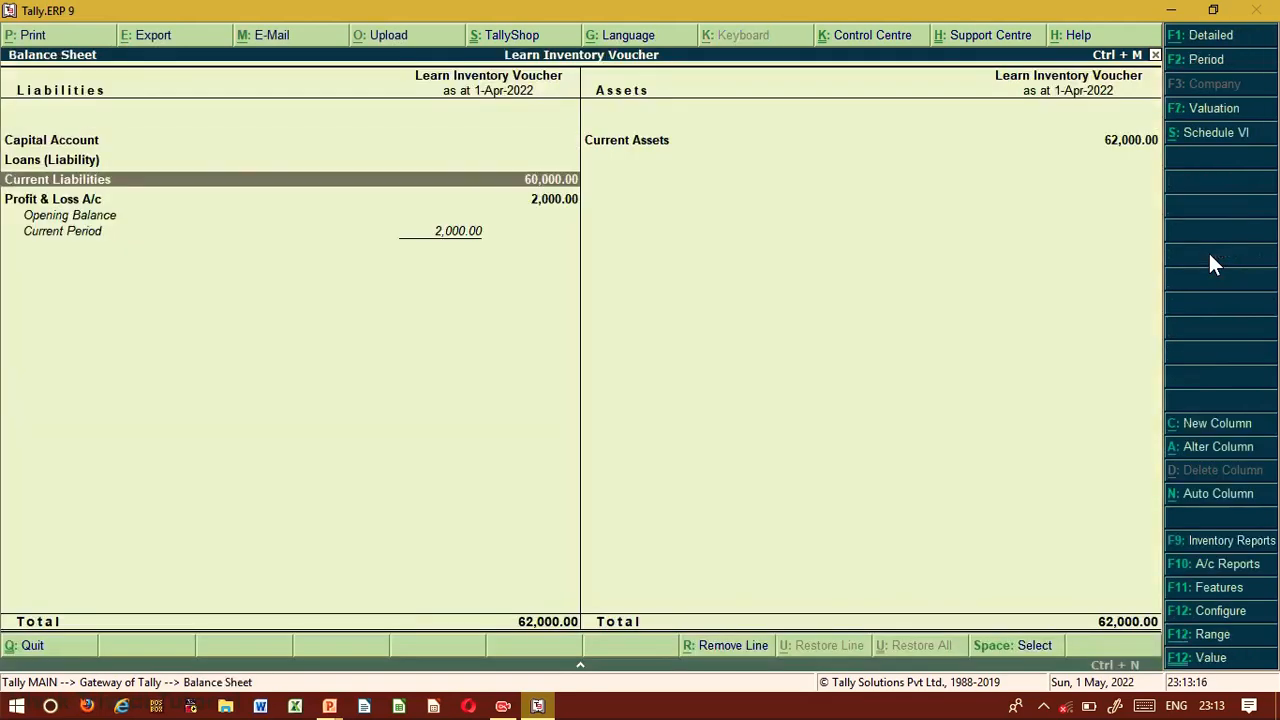
key(Down)
key(Escape)
- Check the closing stock of the Mobile group in the Stock Summary
key(Down)
key(Down)
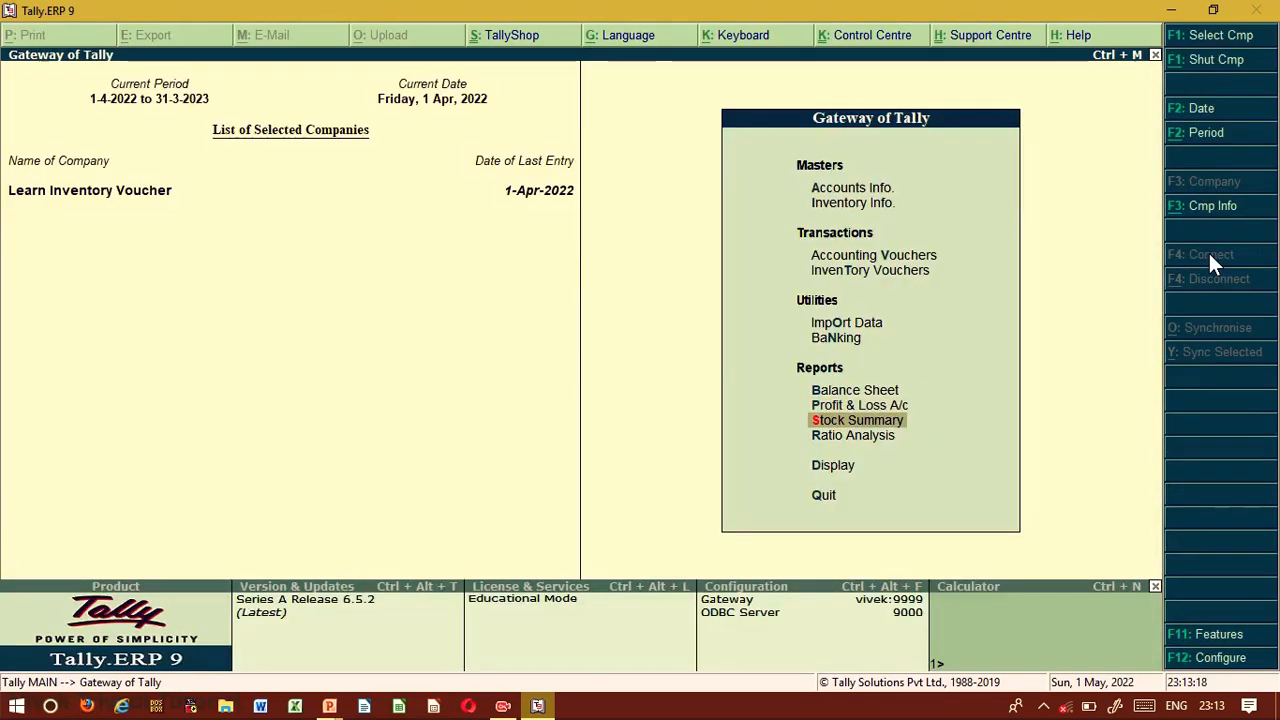
key(Return)
key(Return)
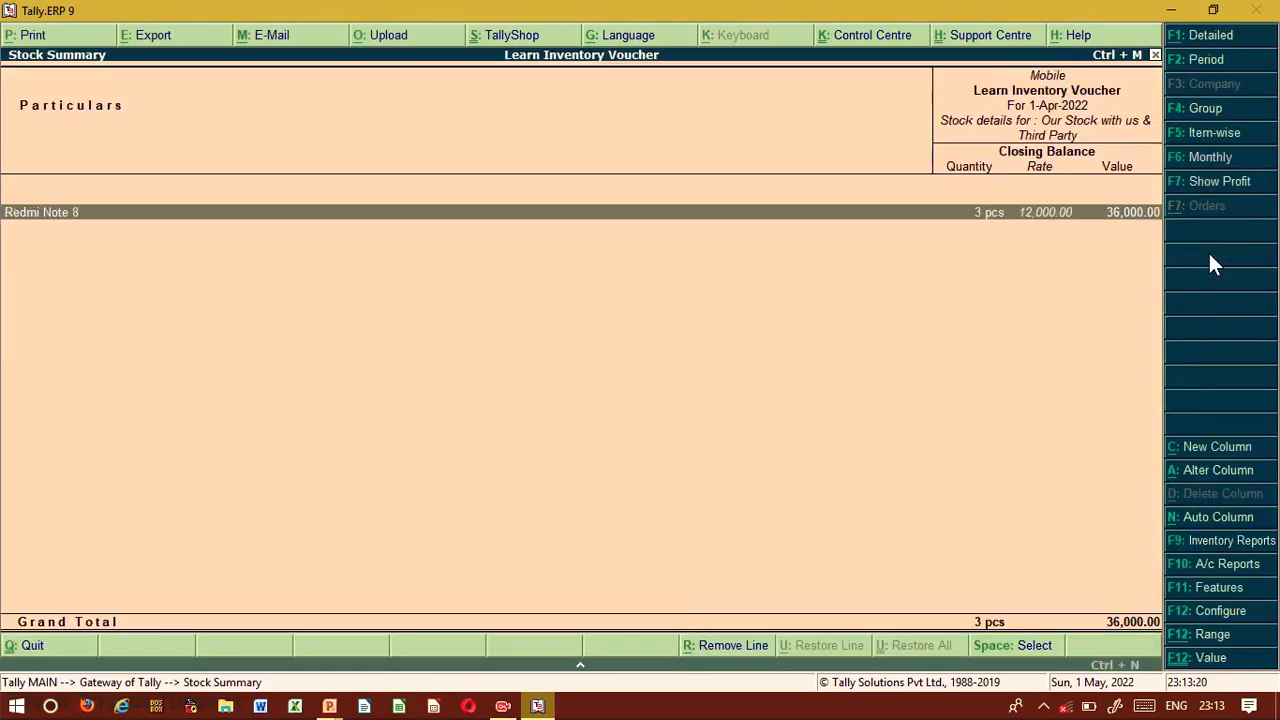
key(Escape)
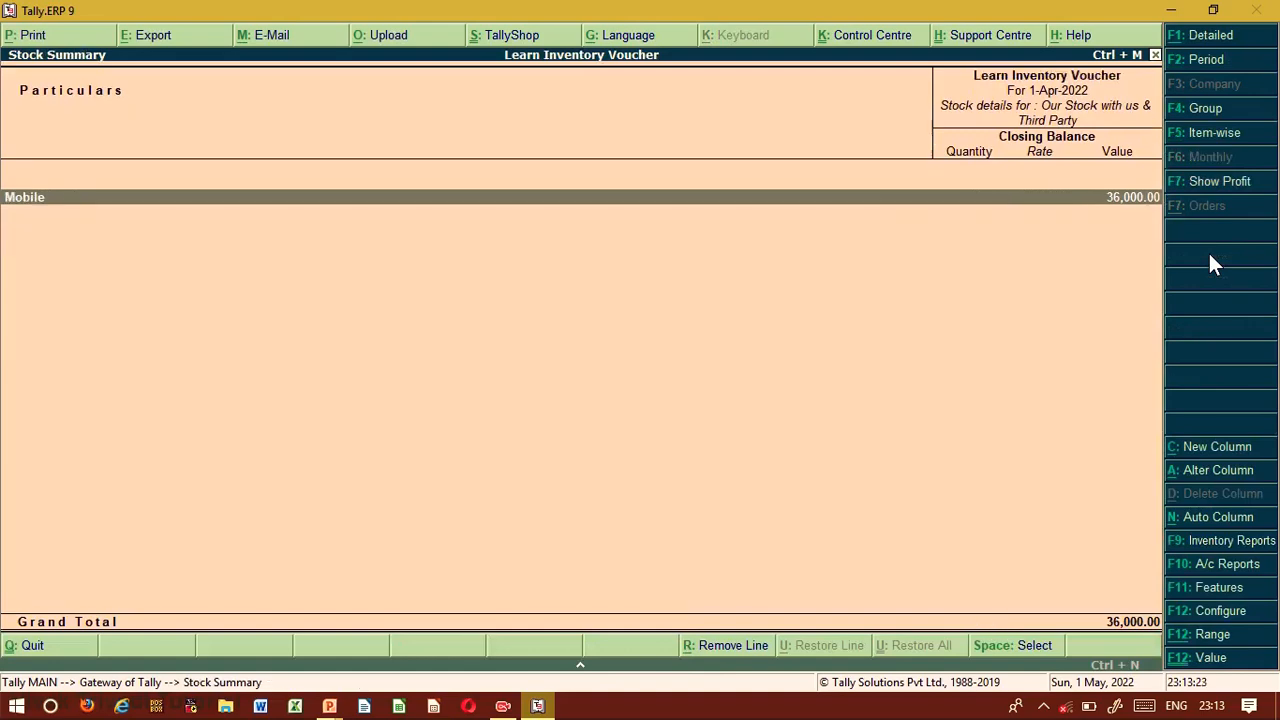
key(Escape)
- Review the purchase and gross profit lines in the Profit & Loss A/c report
key(Down)
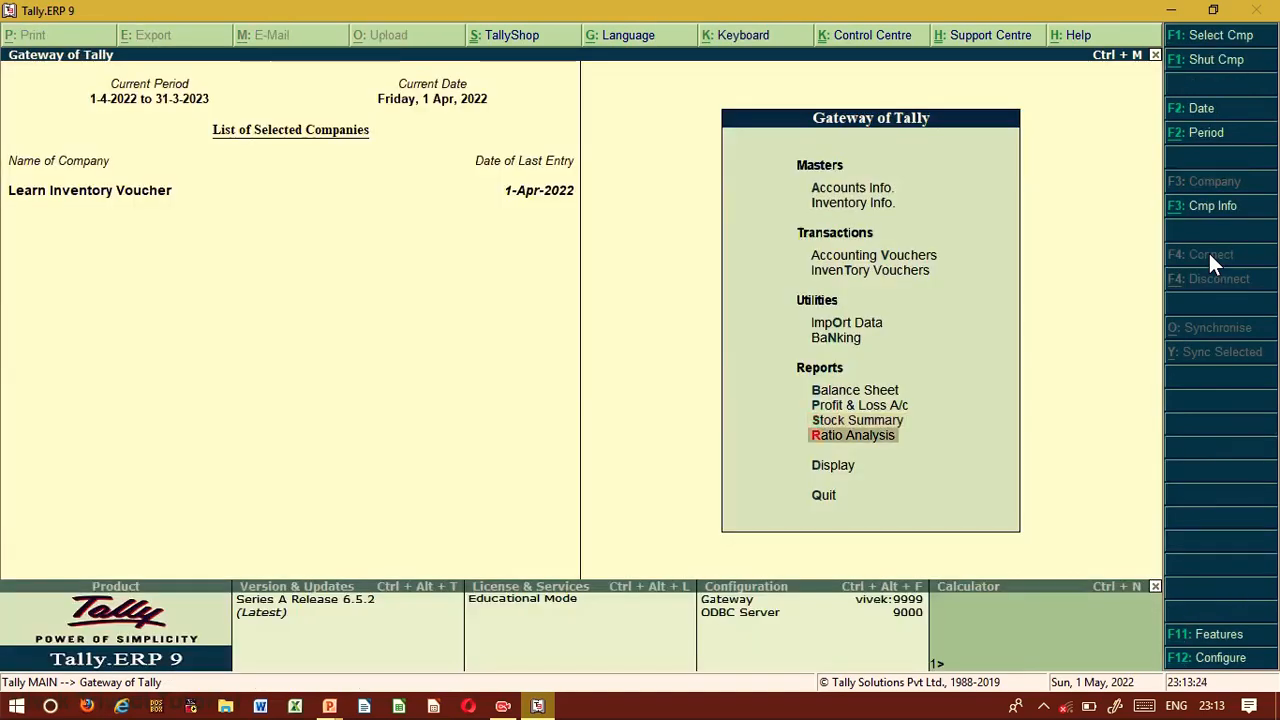
key(p)
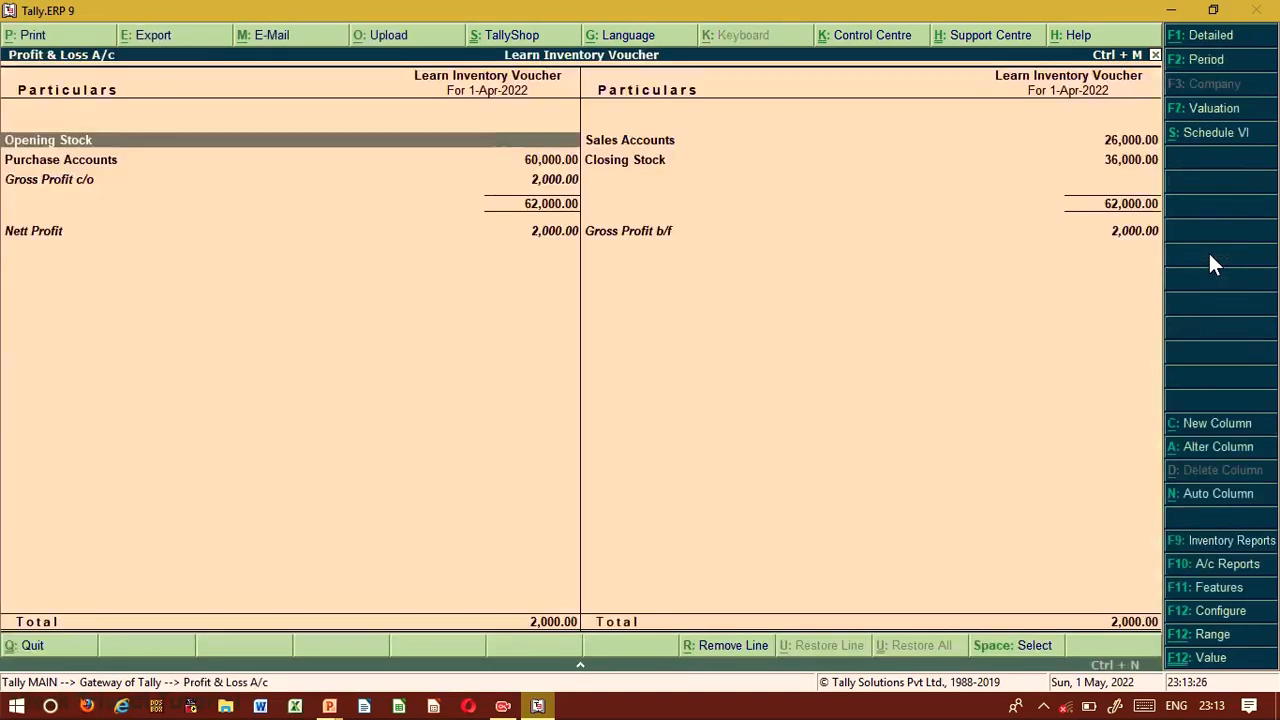
key(Down)
key(Down)
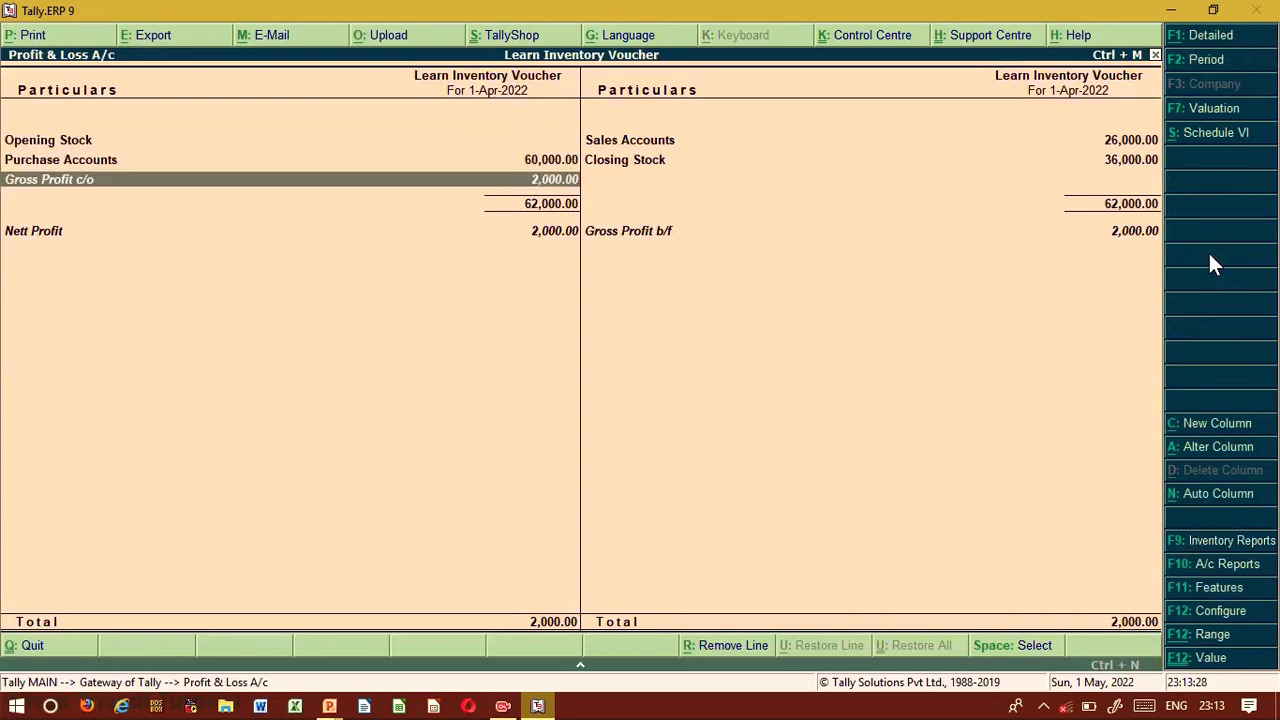
key(Up)
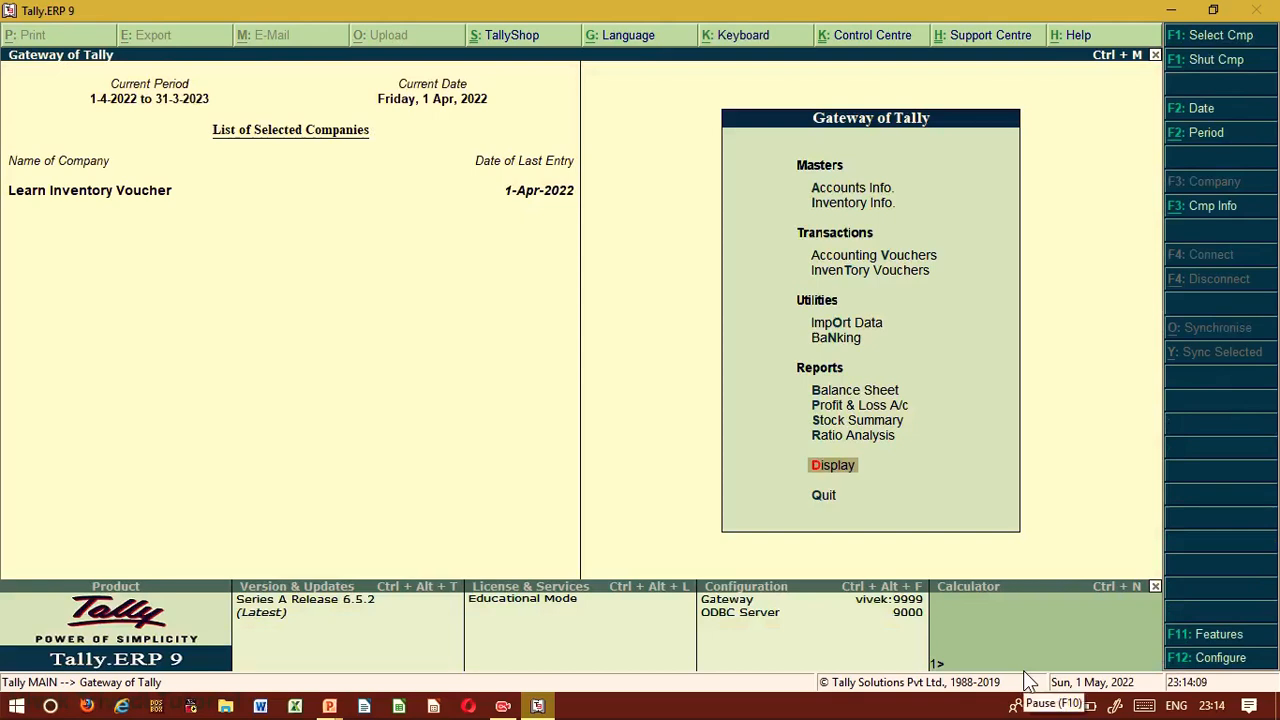
- View the Purchase Bills Pending report among the inventory statements
key(Up)
key(Down)
key(Return)
key(Down)
key(Down)
key(Down)
key(Down)
key(Down)
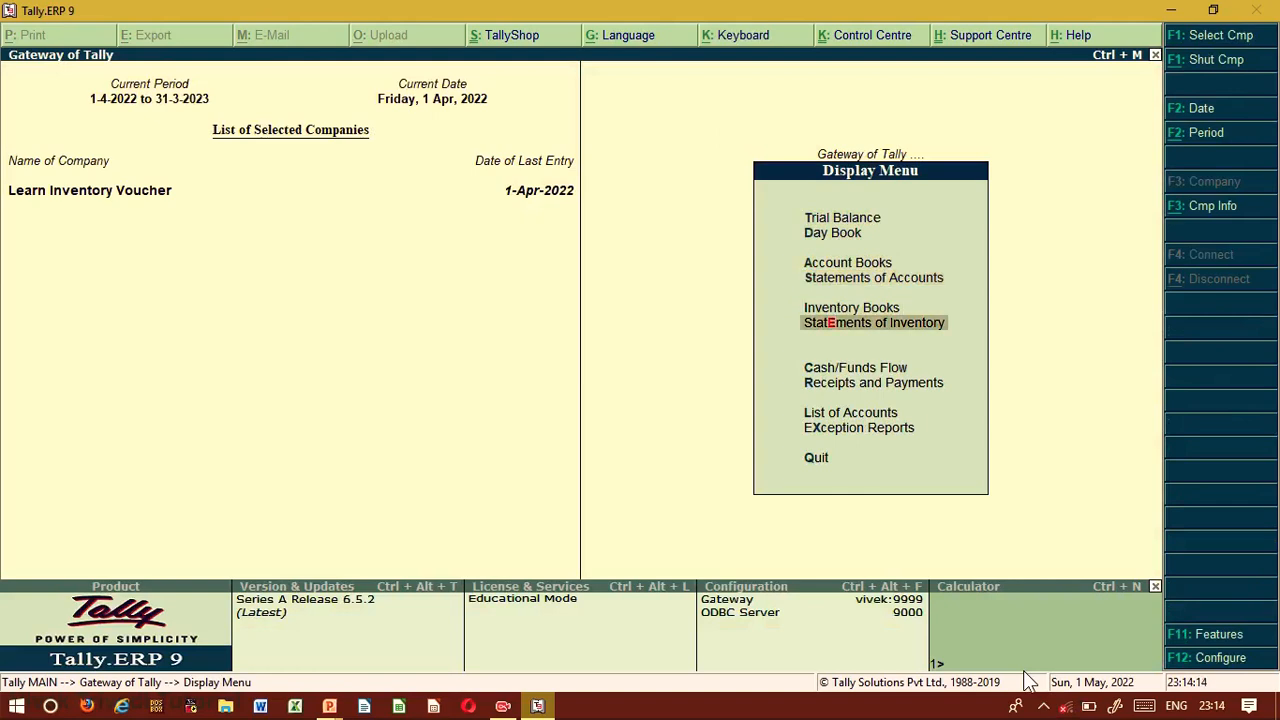
key(Return)
key(Down)
key(Down)
key(Down)
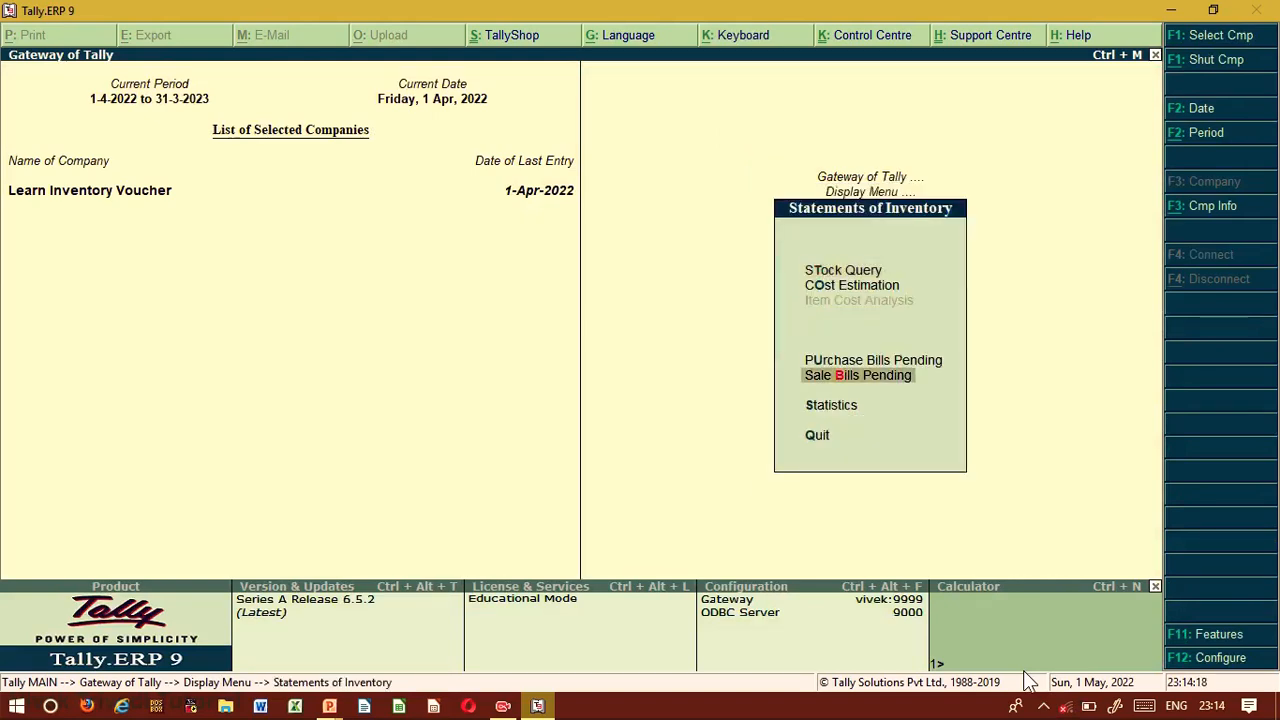
key(Up)
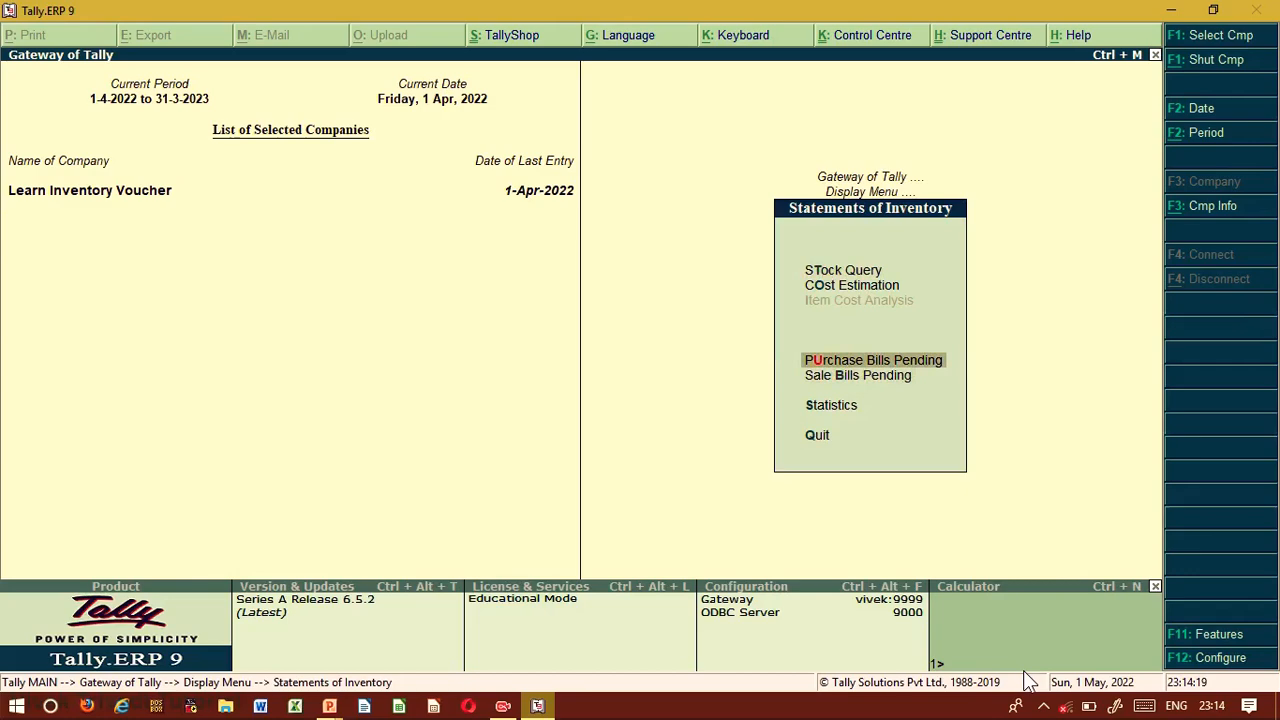
key(Return)
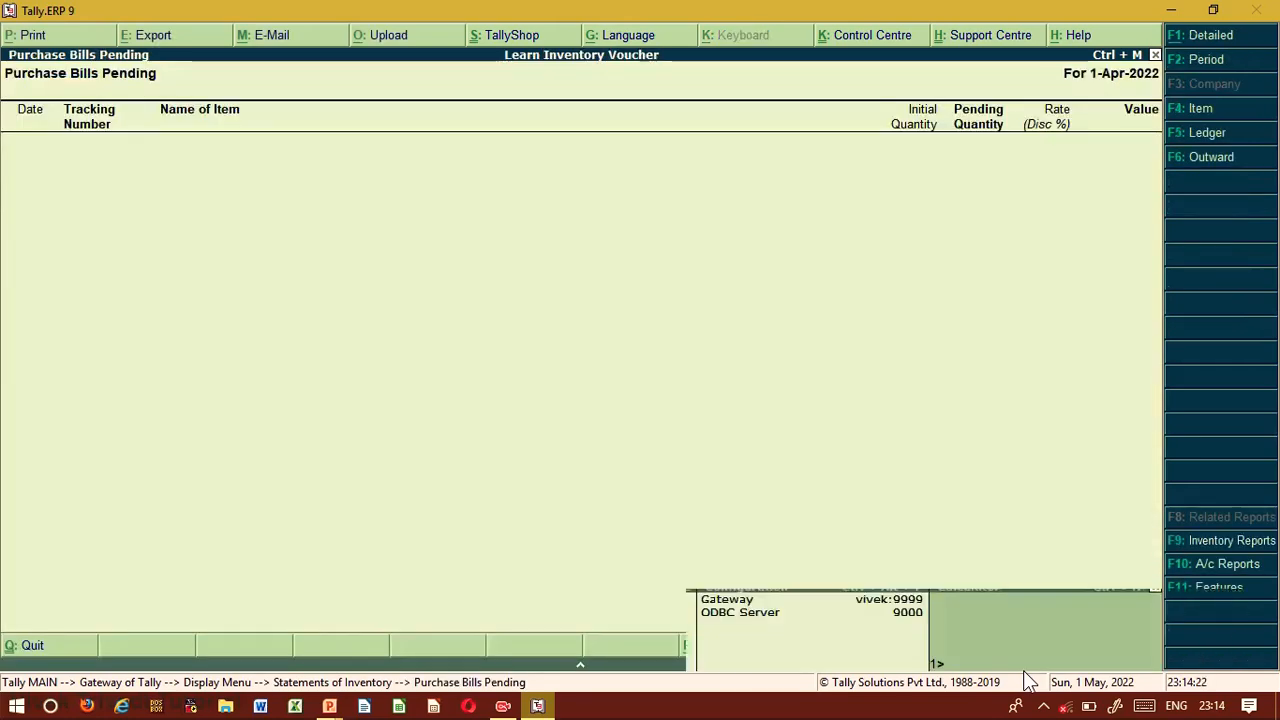
- Examine the Sales Bills Pending report with the voucher details of tracking number S-10 expanded
key(Escape)
key(Down)
key(Return)
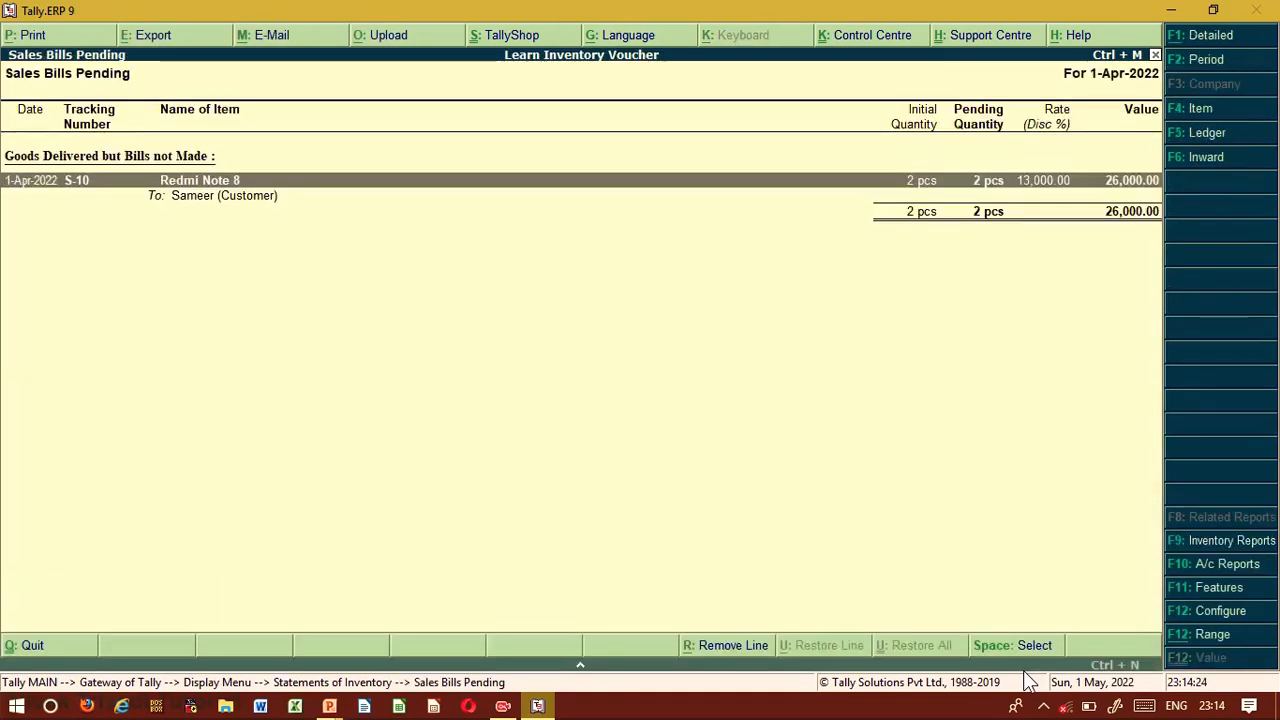
key(shift+Return)
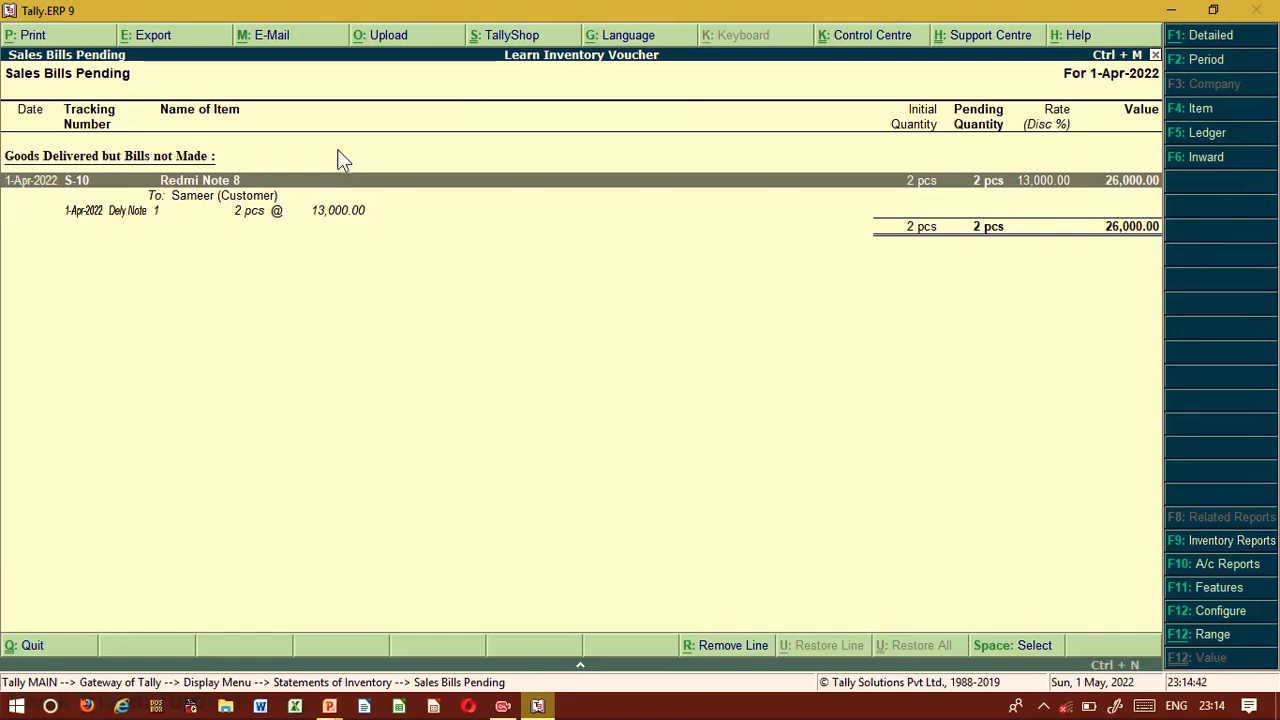
key(Escape)
key(Escape)
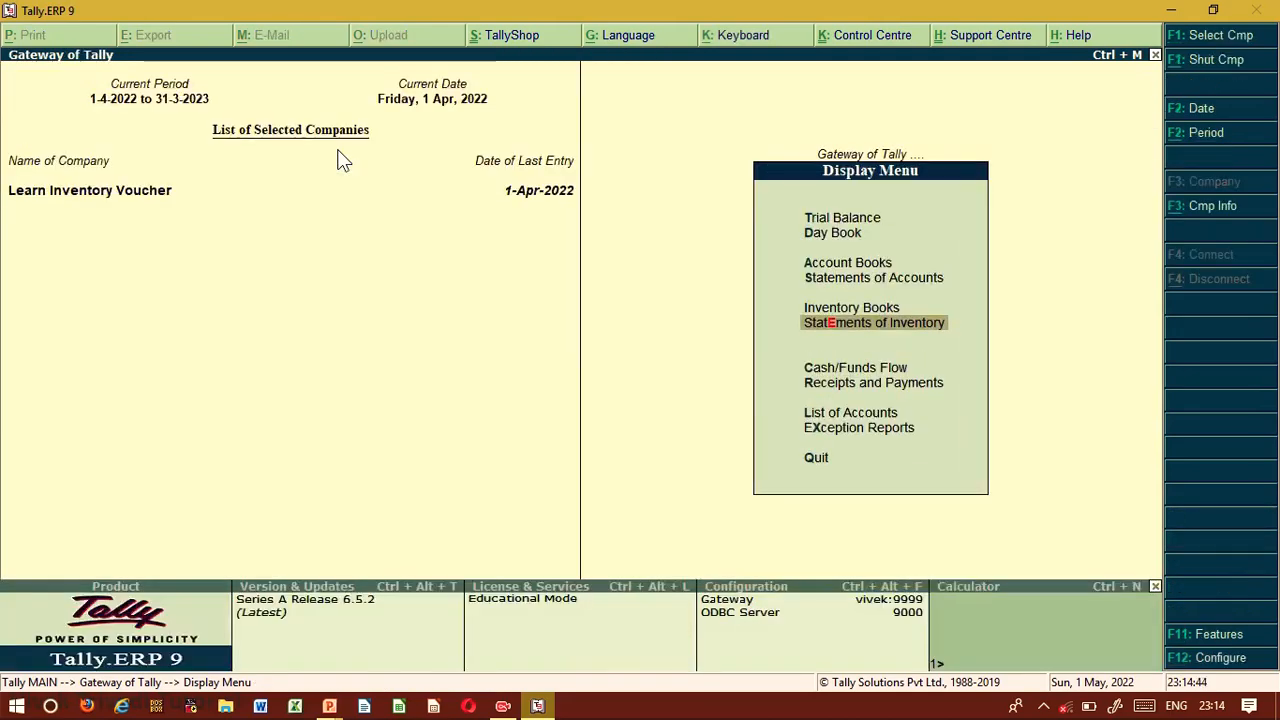
key(Escape)
- Start a new Sales accounting voucher
key(Up)
key(Up)
key(Up)
key(Up)
key(Up)
key(Up)
key(Up)
key(Up)
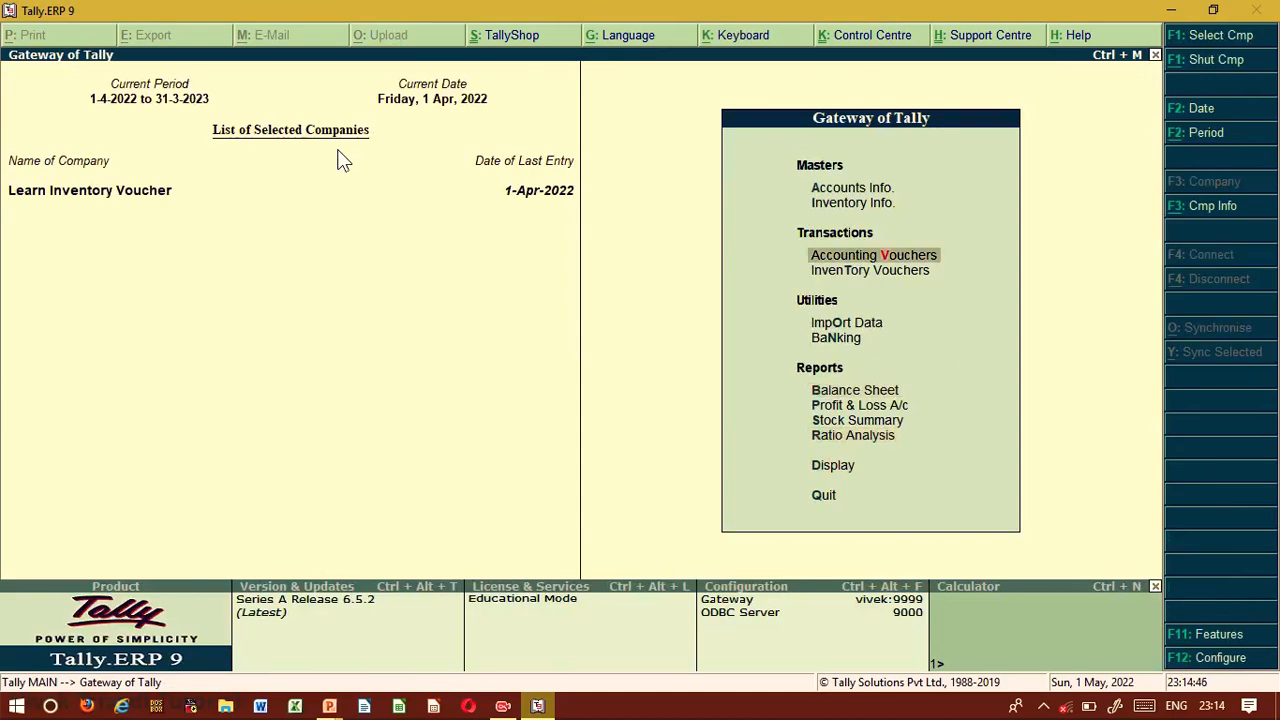
key(Return)
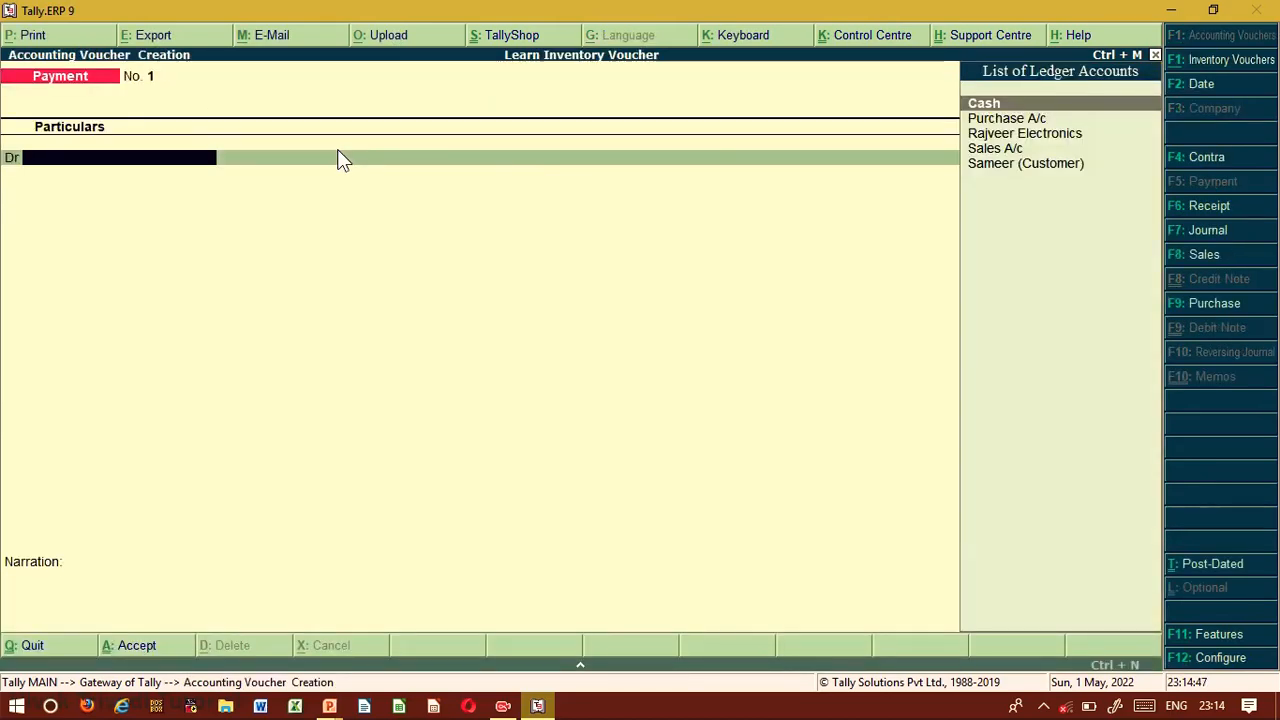
click(1200, 262)
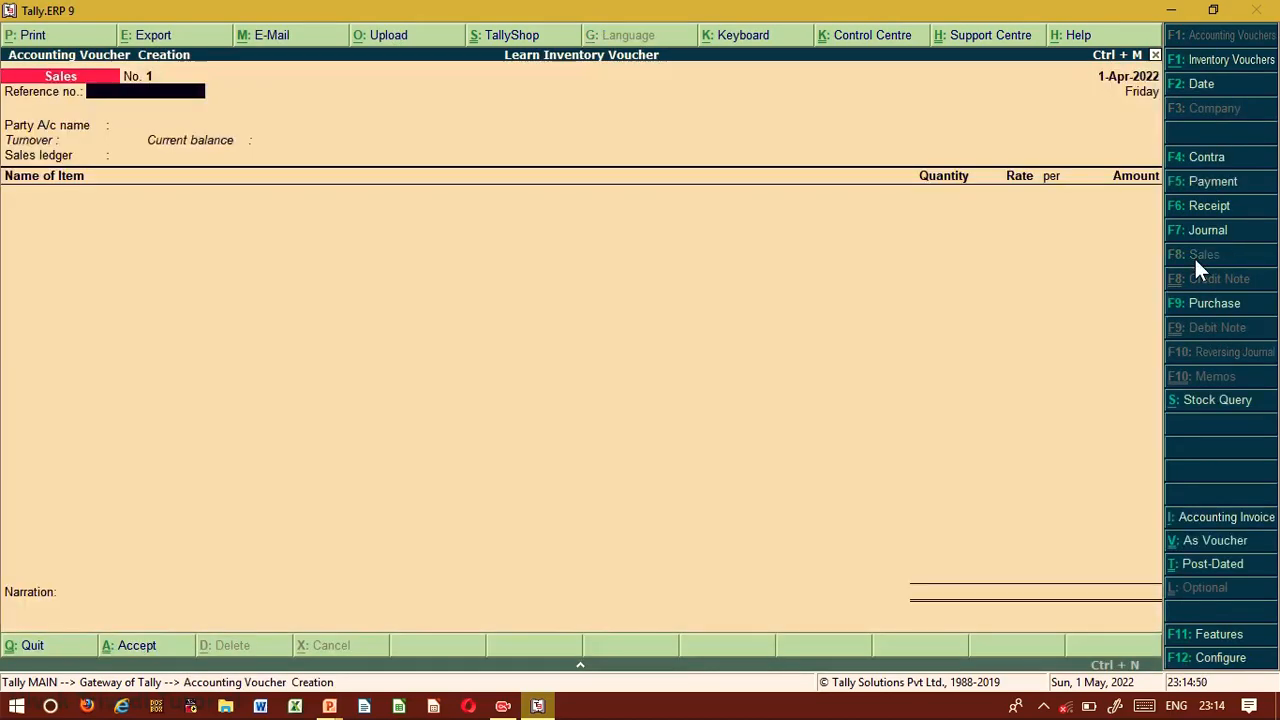
- Select the customer as the sale's party account, leaving the reference number blank
key(Return)
key(Return)
key(Escape)
key(Down)
key(Down)
key(Return)
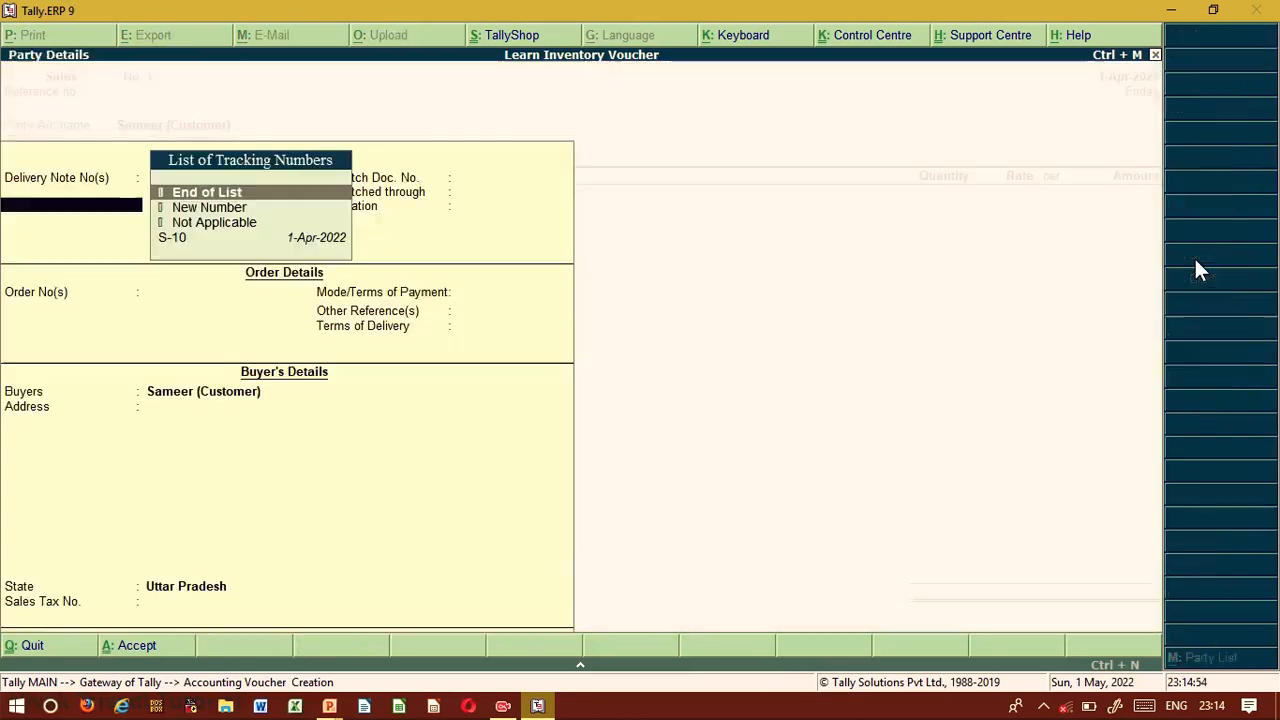
- Link the sale to tracking number S-10 in the delivery note details
key(BackSpace)
key(Down)
key(Down)
key(Down)
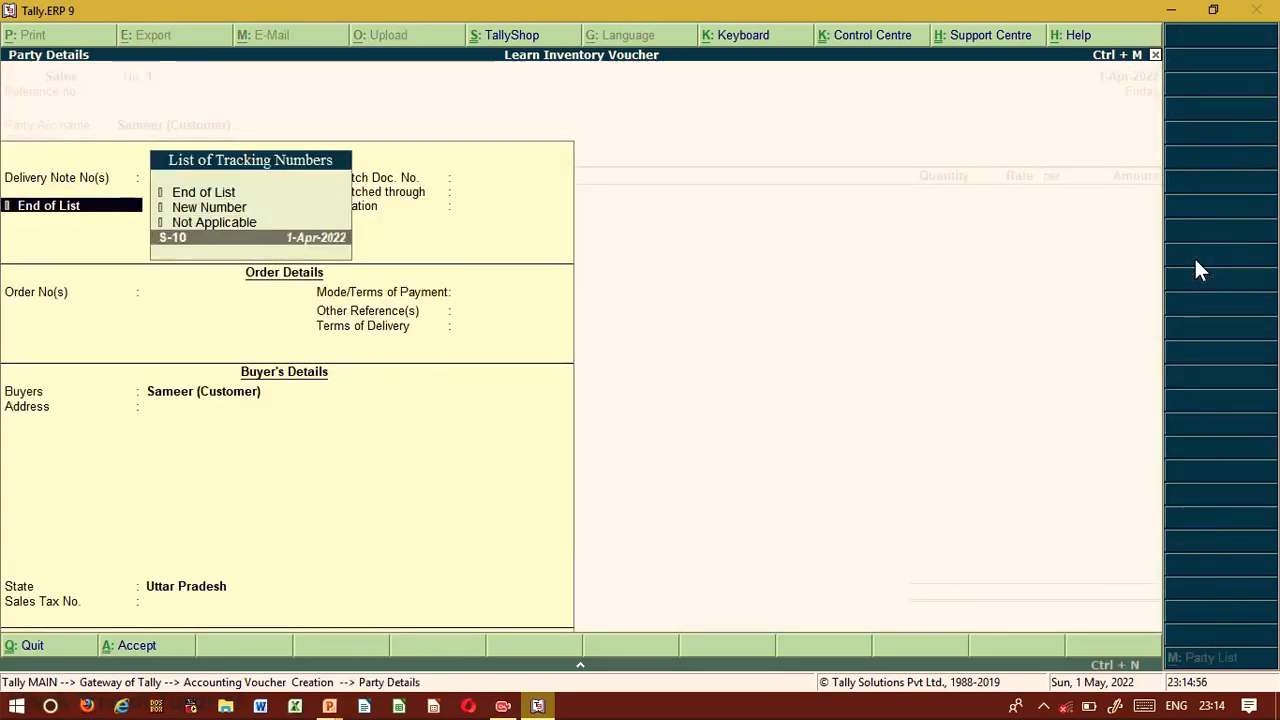
key(Return)
key(Return)
- Accept the remaining despatch, order and buyer details of the sale without adding anything
key(Return)
key(Return)
key(Return)
key(Return)
key(Return)
key(Return)
key(Return)
key(Return)
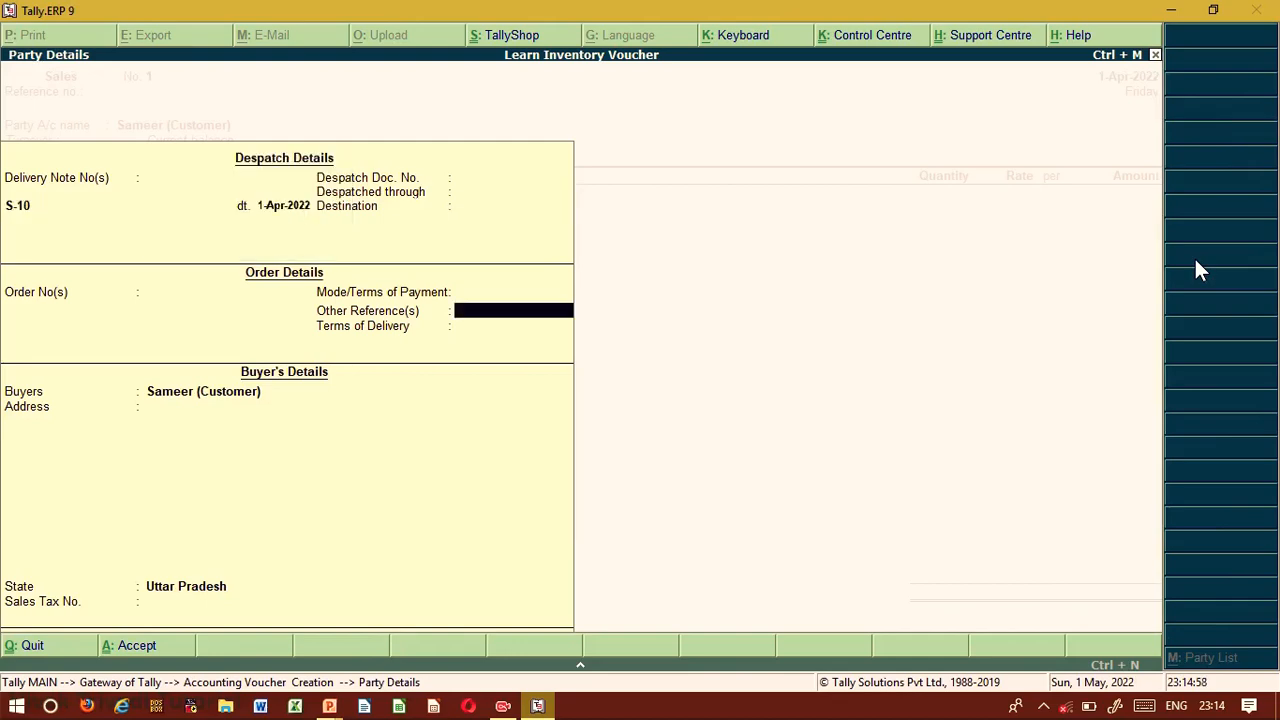
key(Return)
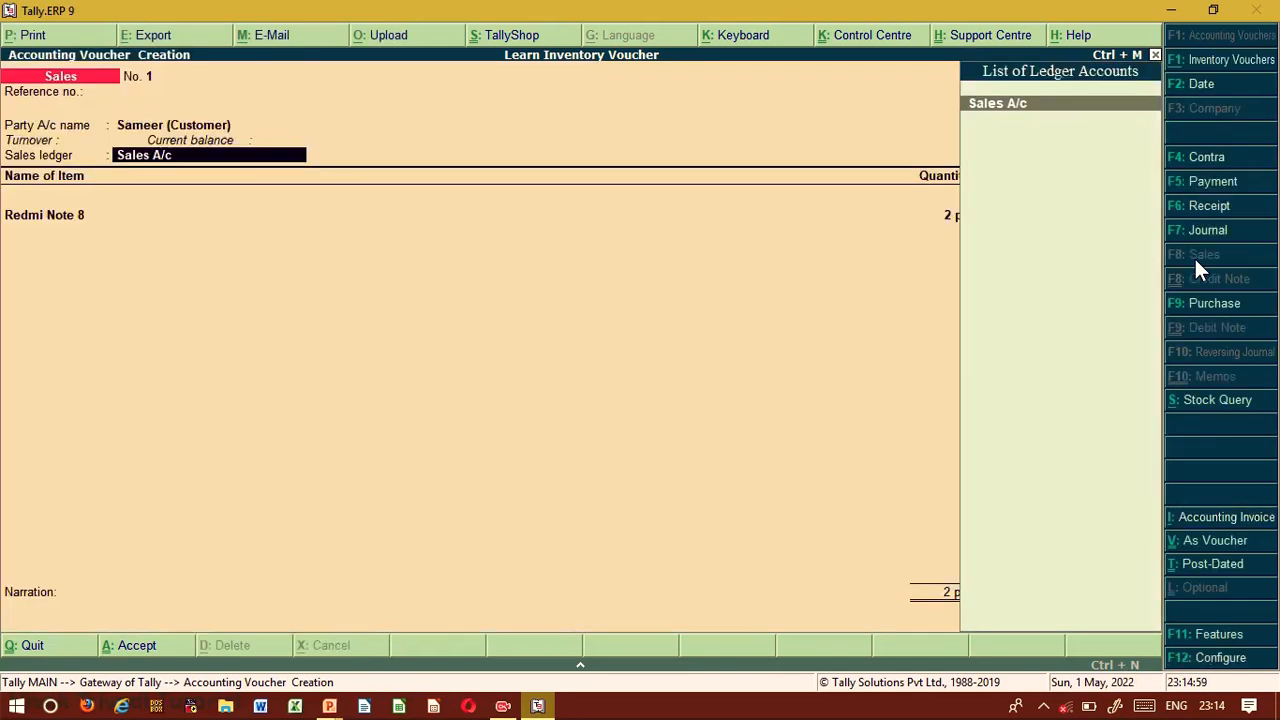
- Accept Sales A/c as the sales ledger and the Redmi Note 8 line of 2 pcs at 13,000
key(Return)
key(Return)
key(Return)
key(Return)
key(Return)
key(Return)
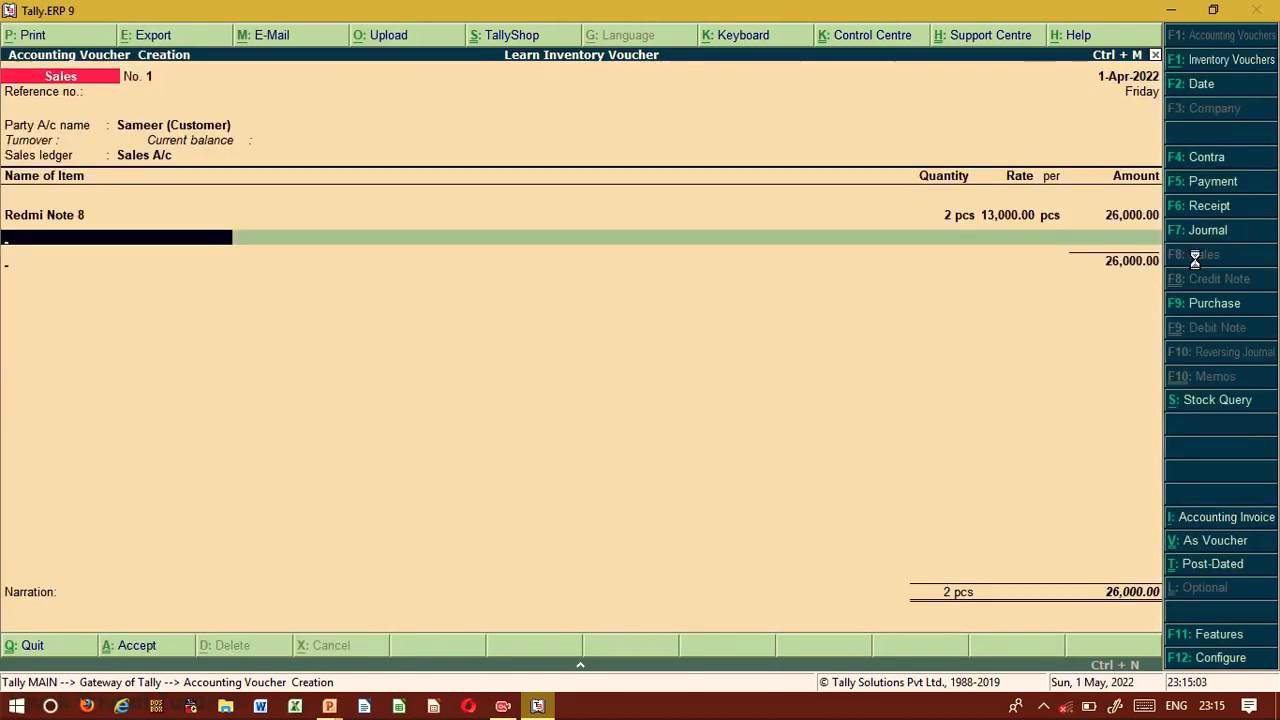
- Save the Sales voucher without further items or a narration, and leave voucher entry
key(Return)
key(Return)
key(Return)
key(Escape)
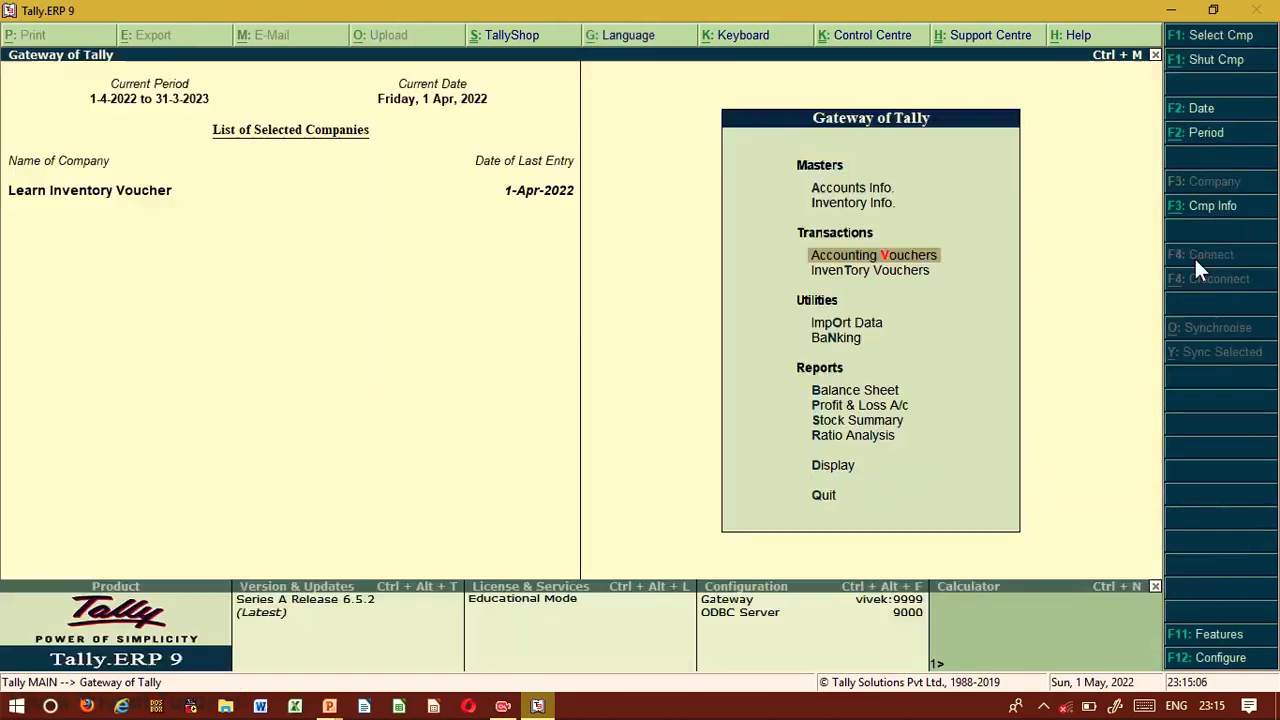
- Check the Sales Bills Pending report for unbilled deliveries after recording the sale
key(Down)
key(Down)
key(Down)
key(Down)
key(Down)
key(Down)
key(Down)
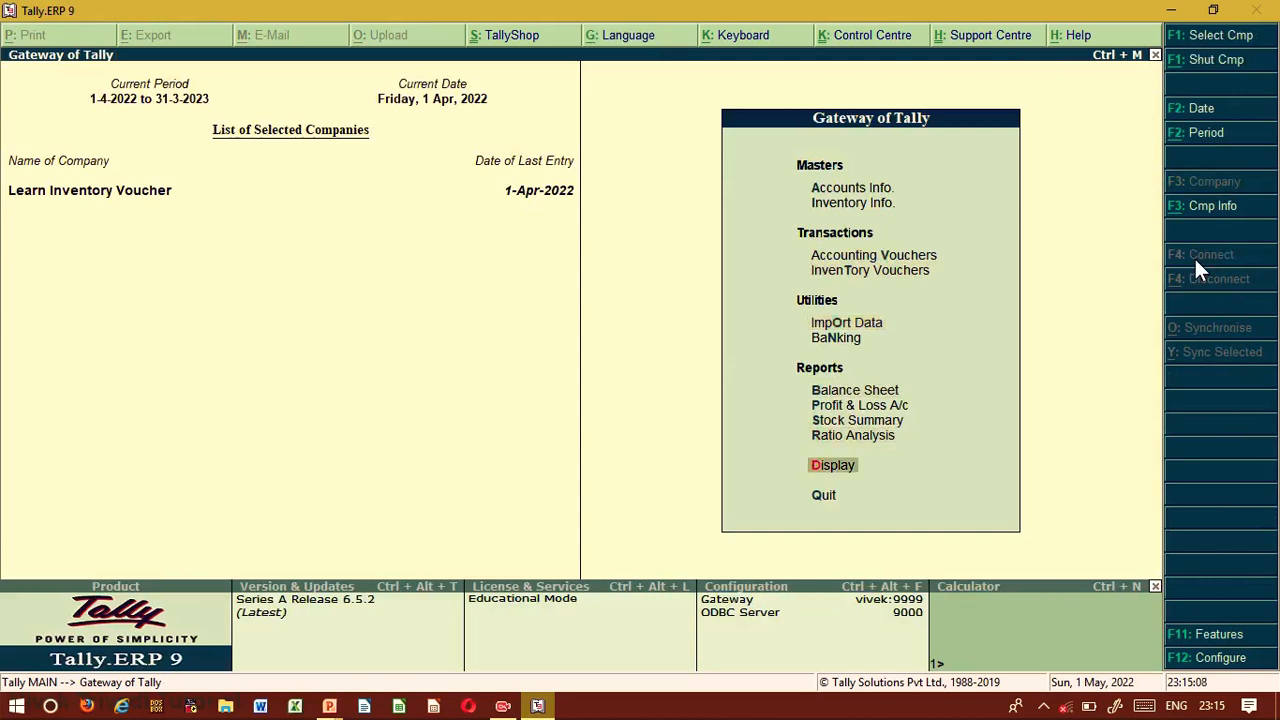
key(Return)
key(Down)
key(Down)
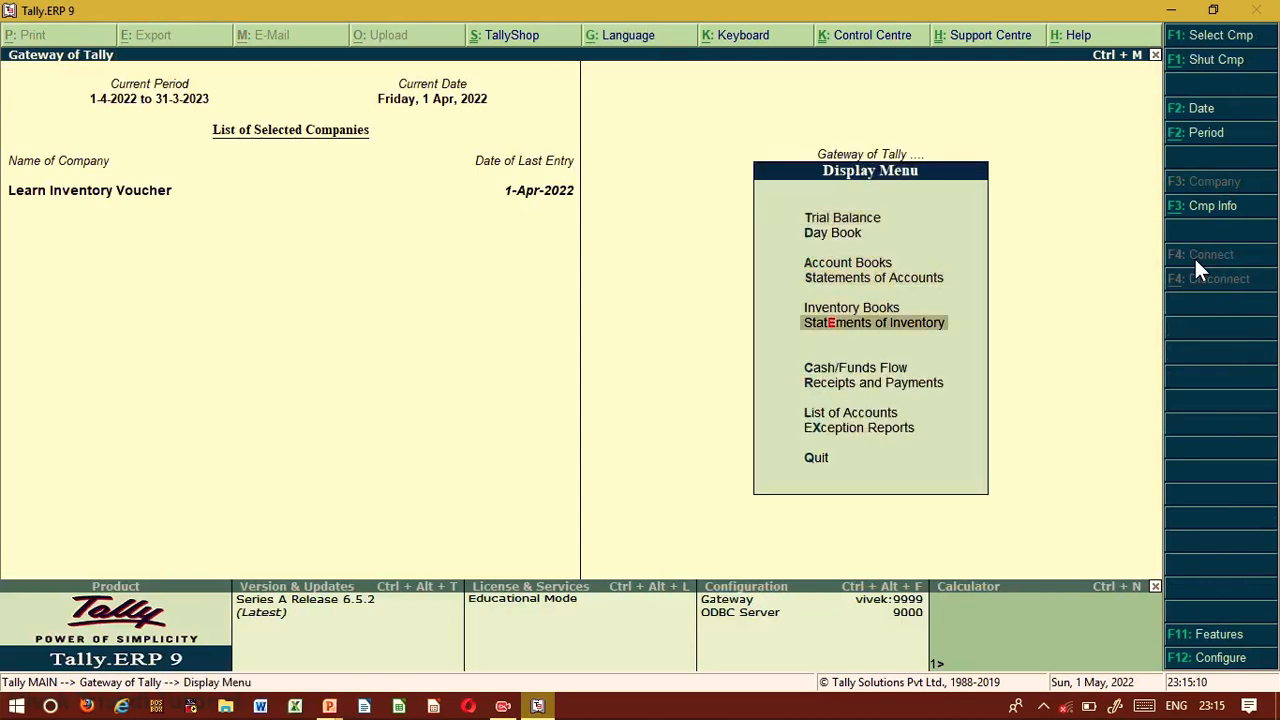
key(Return)
key(Down)
key(Down)
key(Down)
key(Return)
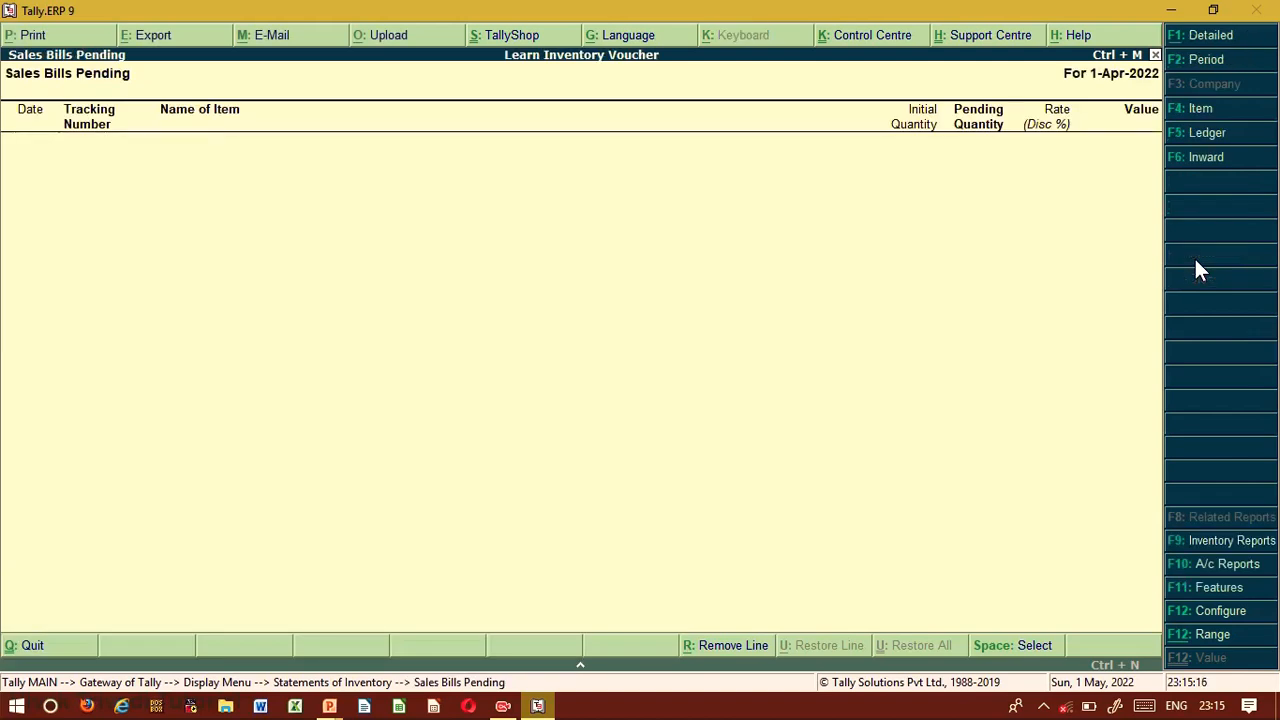
key(Escape)
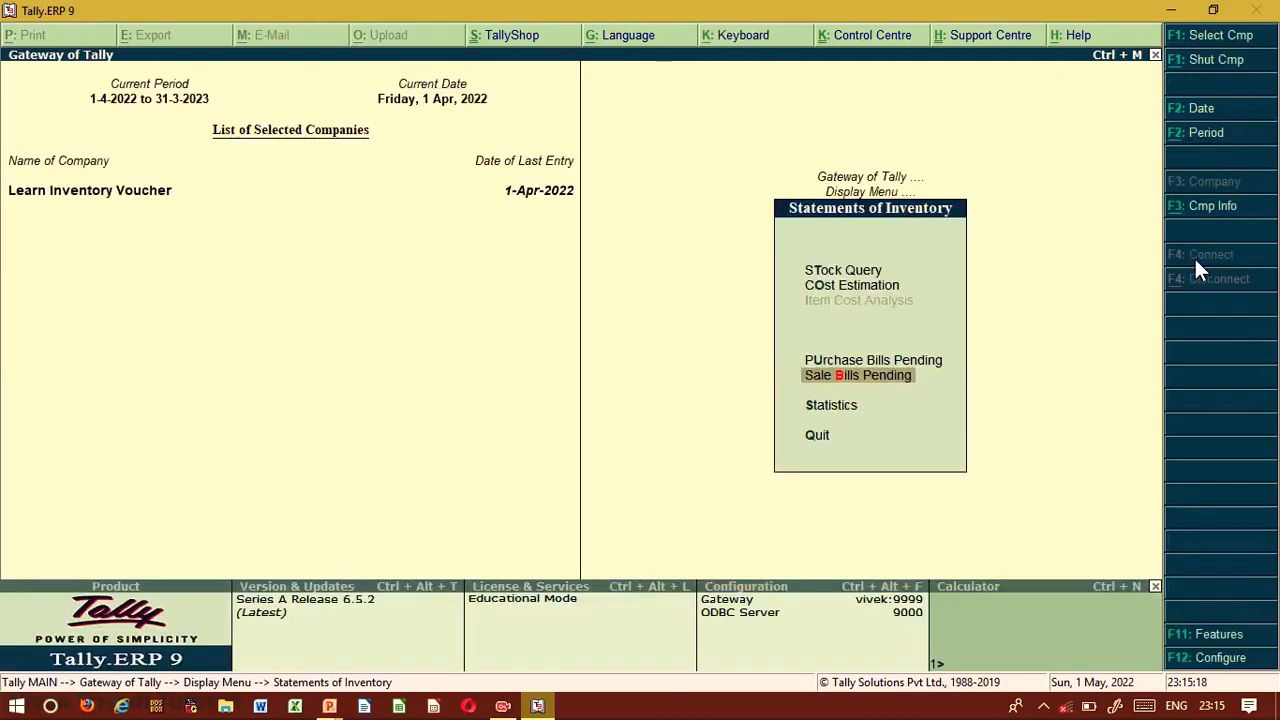
key(Escape)
key(Escape)
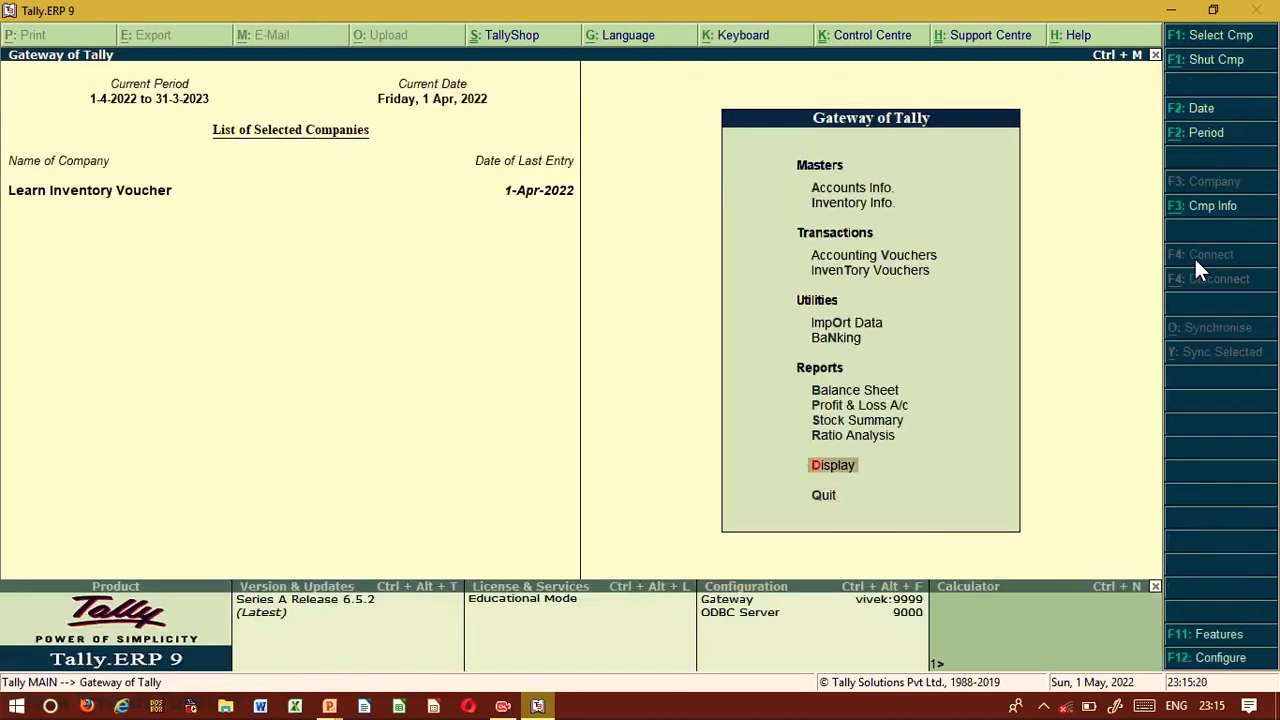
- View the Mobile group's items in the Stock Summary
key(s)
key(Return)
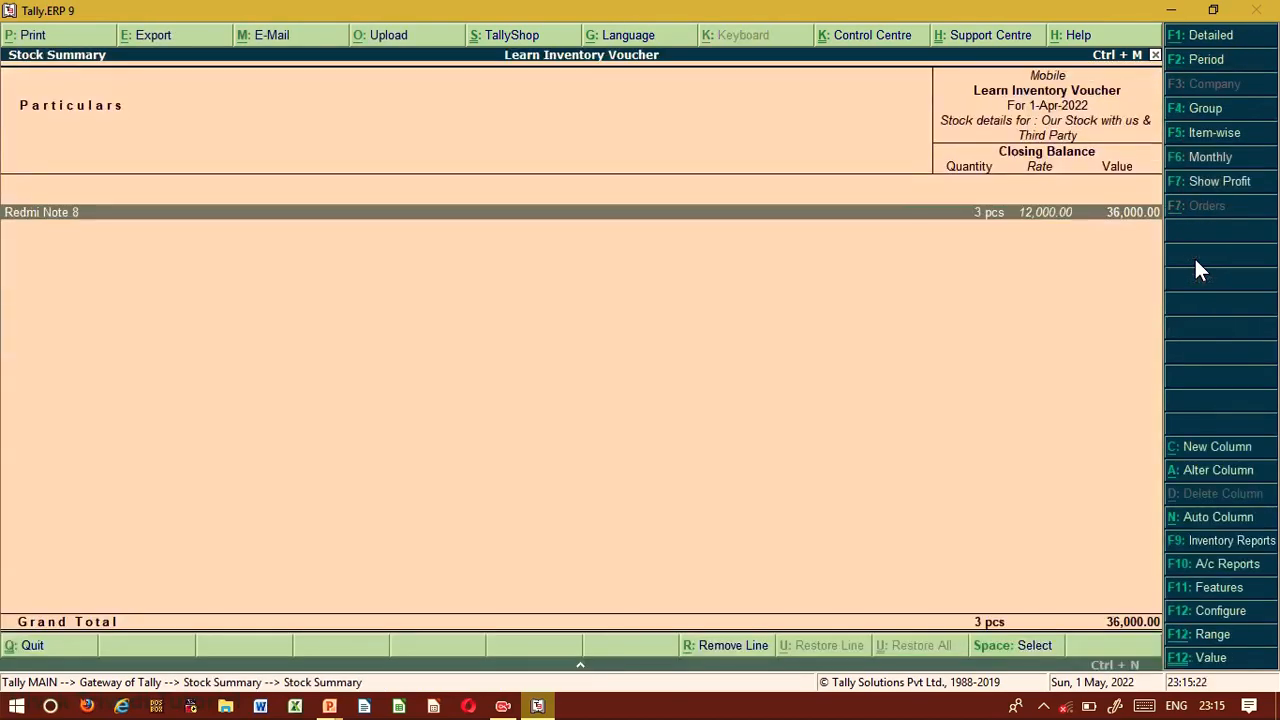